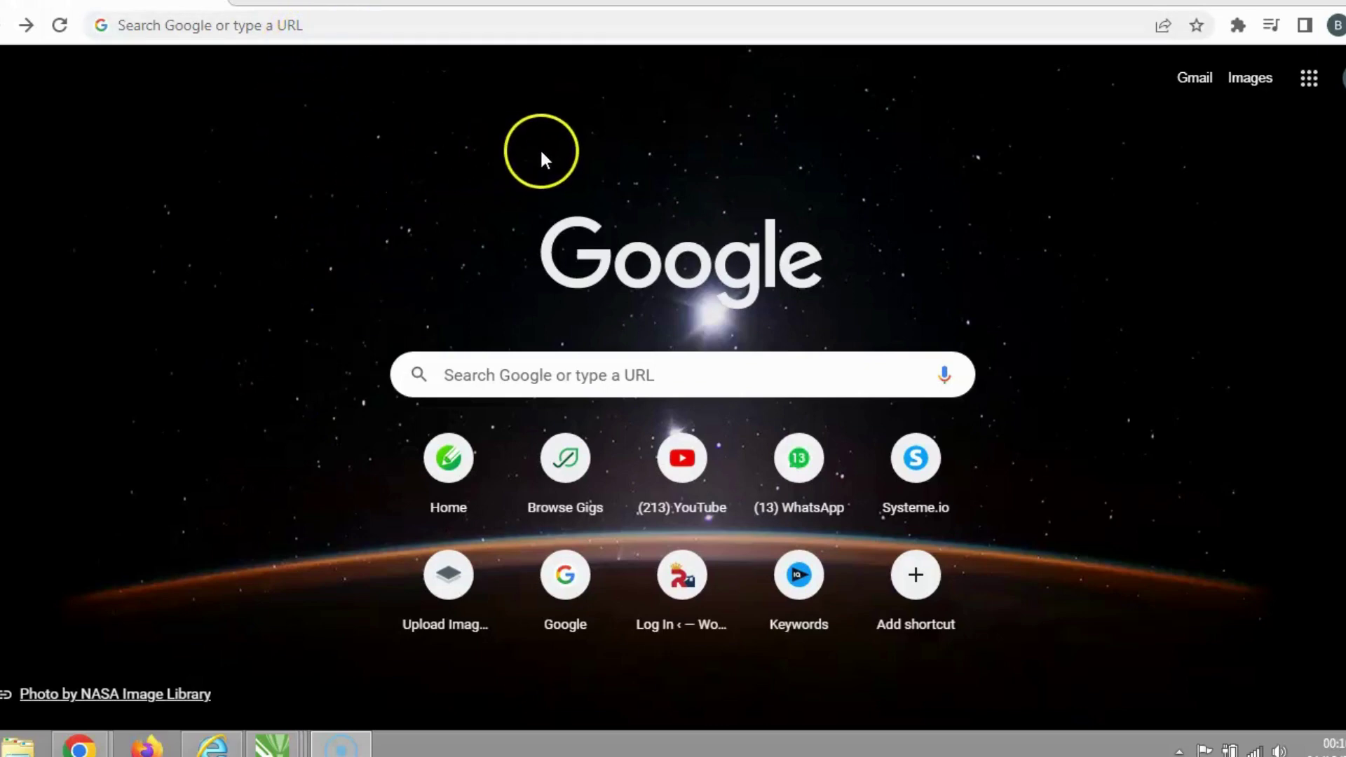
# Load the google.com homepage by accepting the address bar suggestion for 'g'.
pyautogui.click(203, 27)
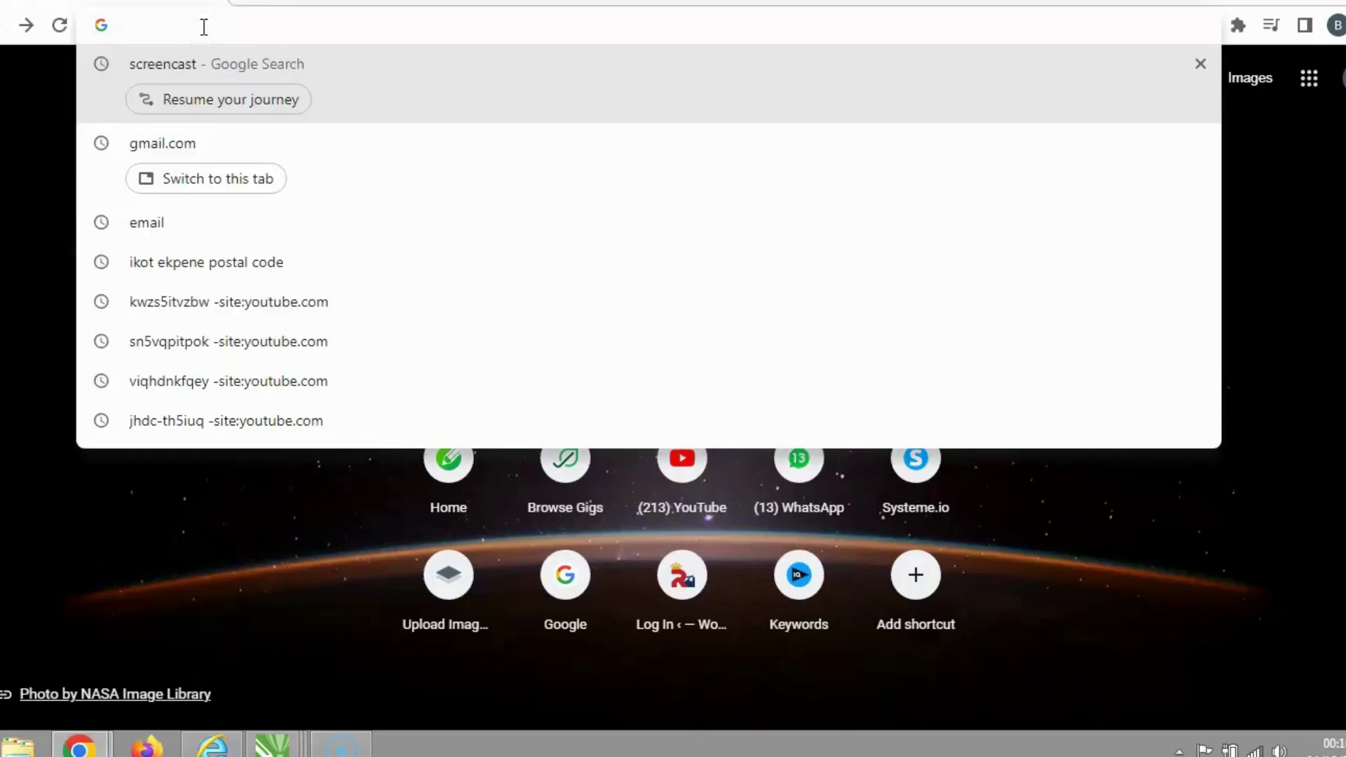
pyautogui.write('g')
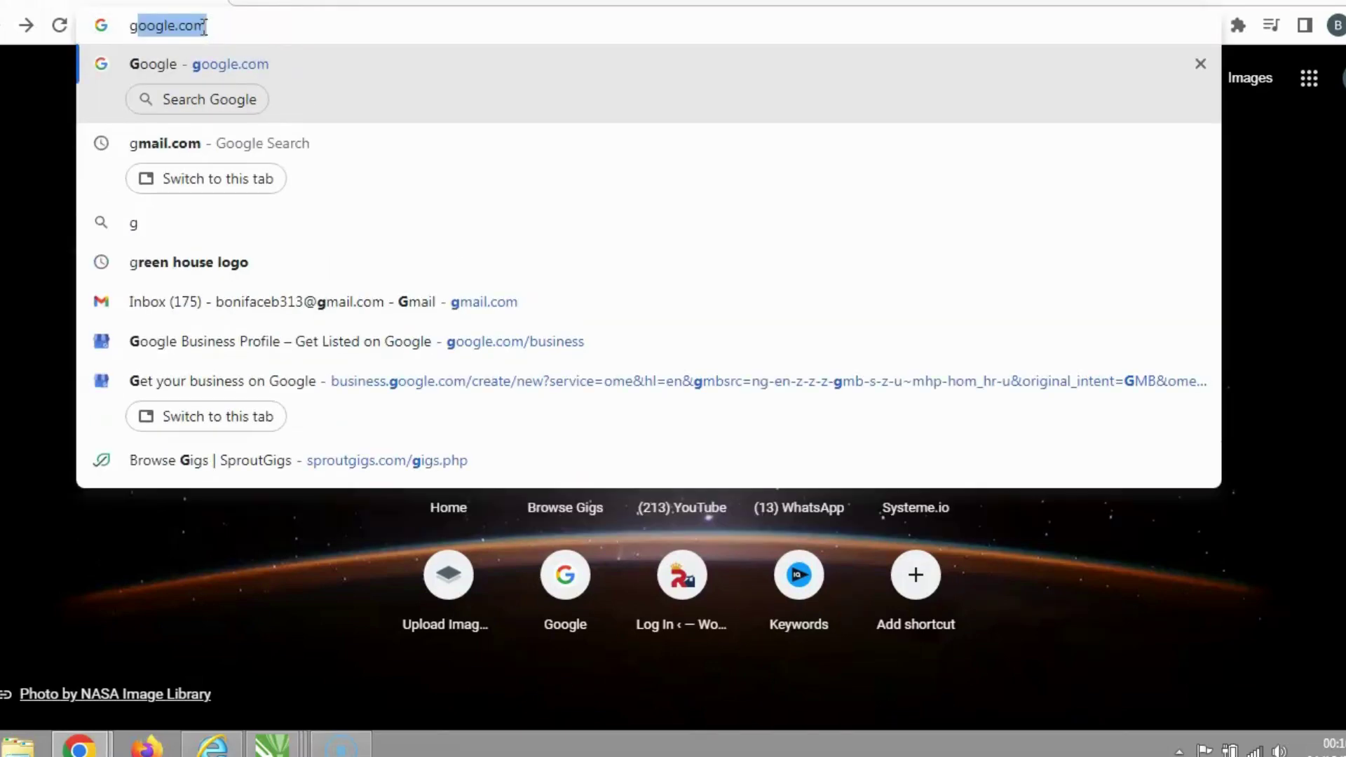
pyautogui.press('Return')
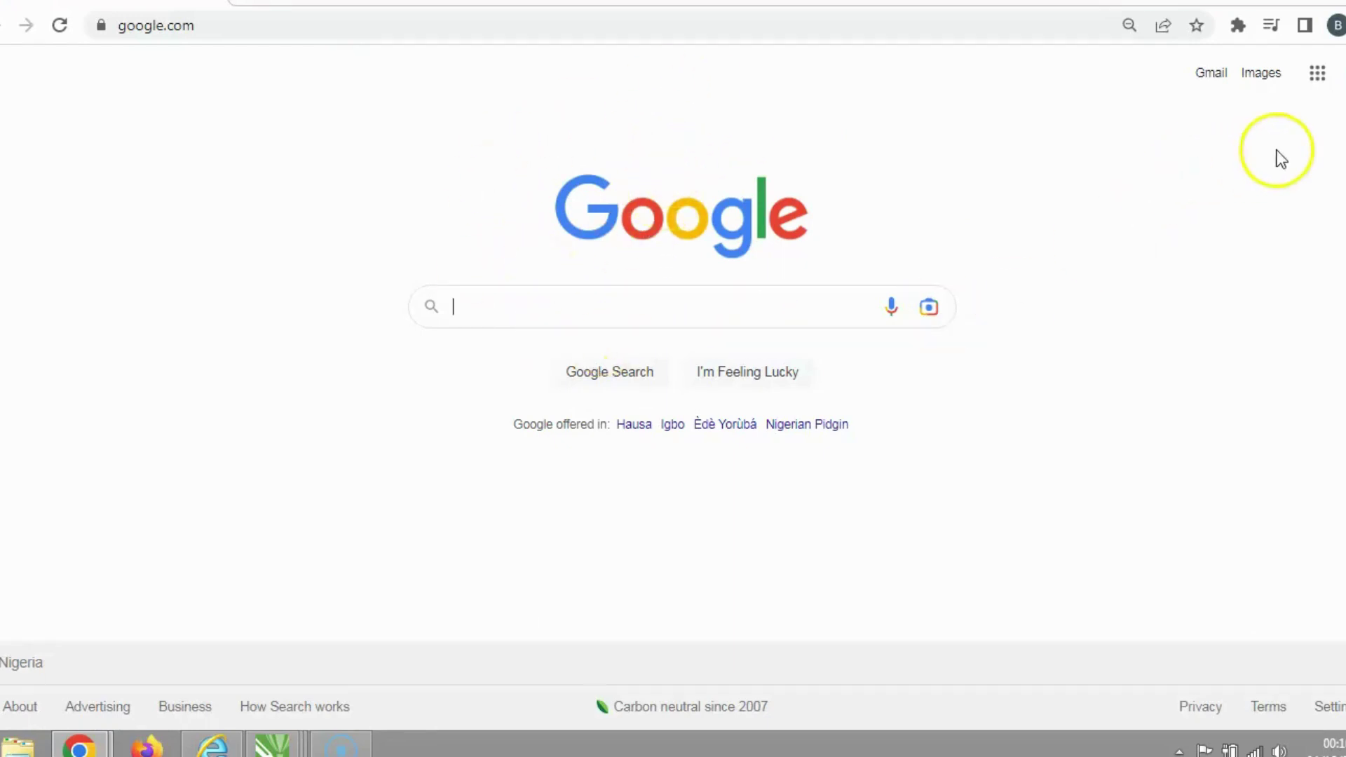
# Add another Google account from the profile avatar and choose Create account on the Sign in page.
pyautogui.click(1341, 73)
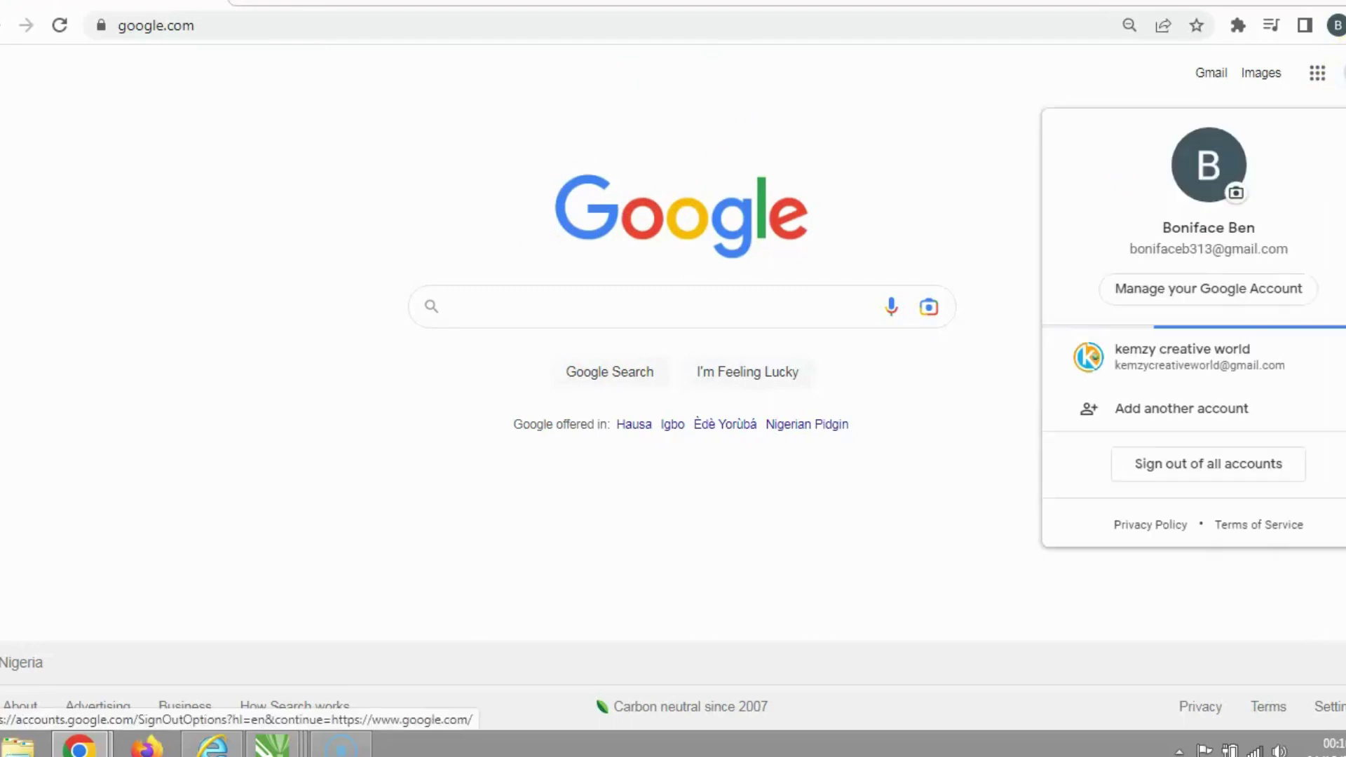
pyautogui.click(1196, 408)
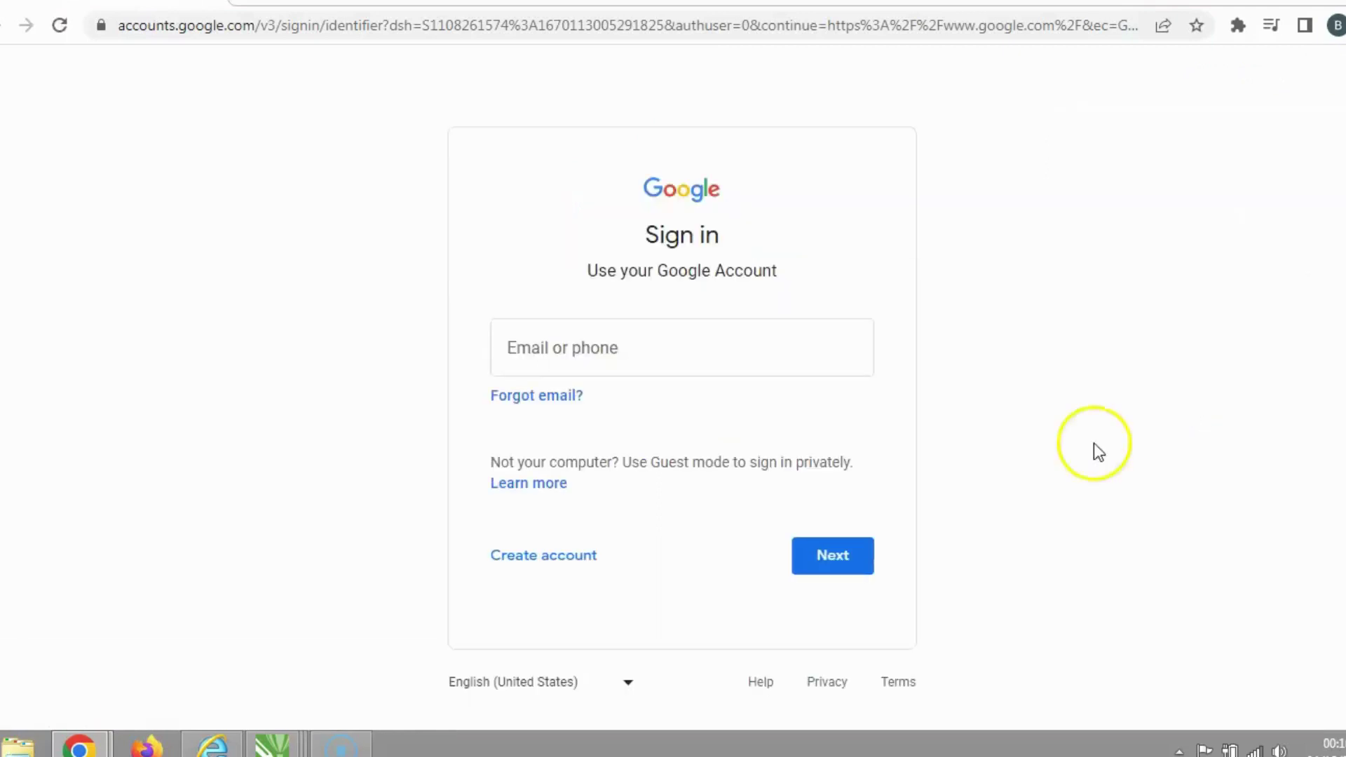
pyautogui.click(634, 350)
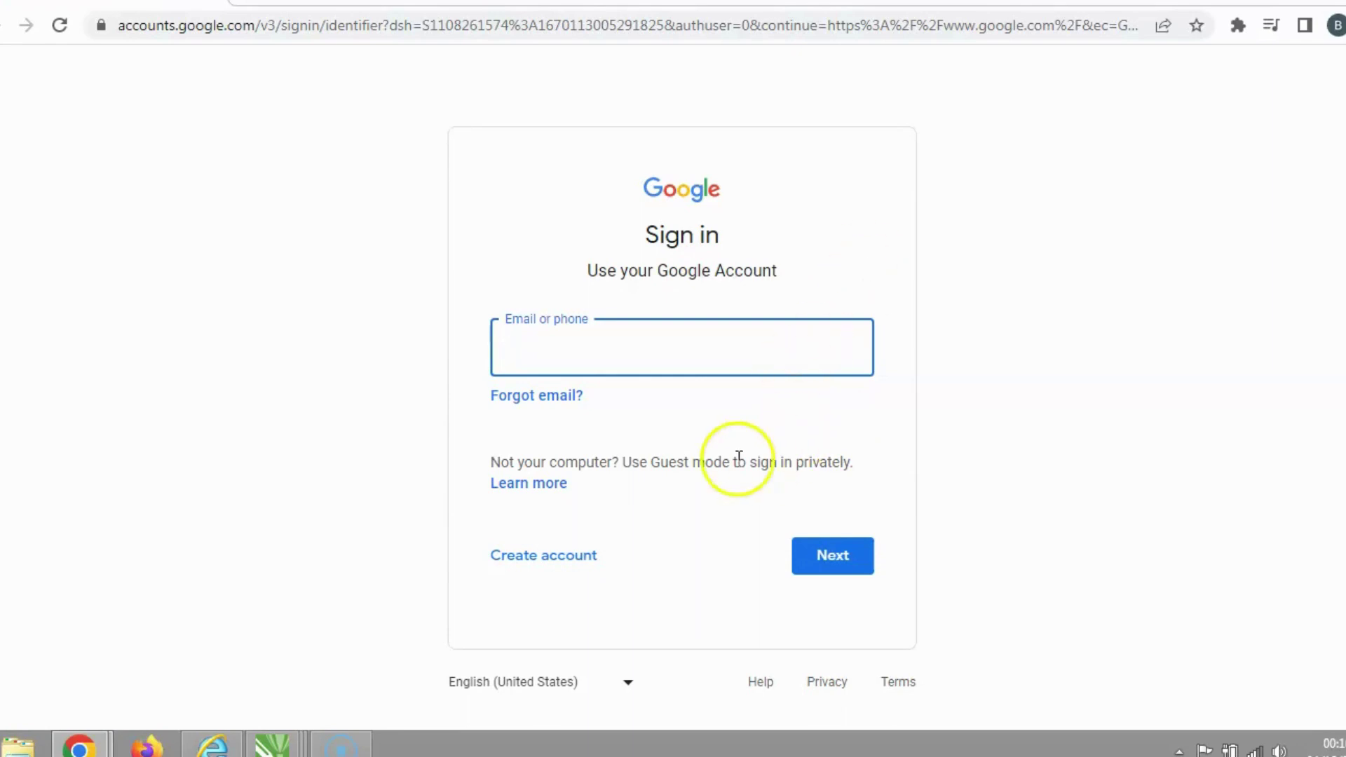
pyautogui.click(542, 561)
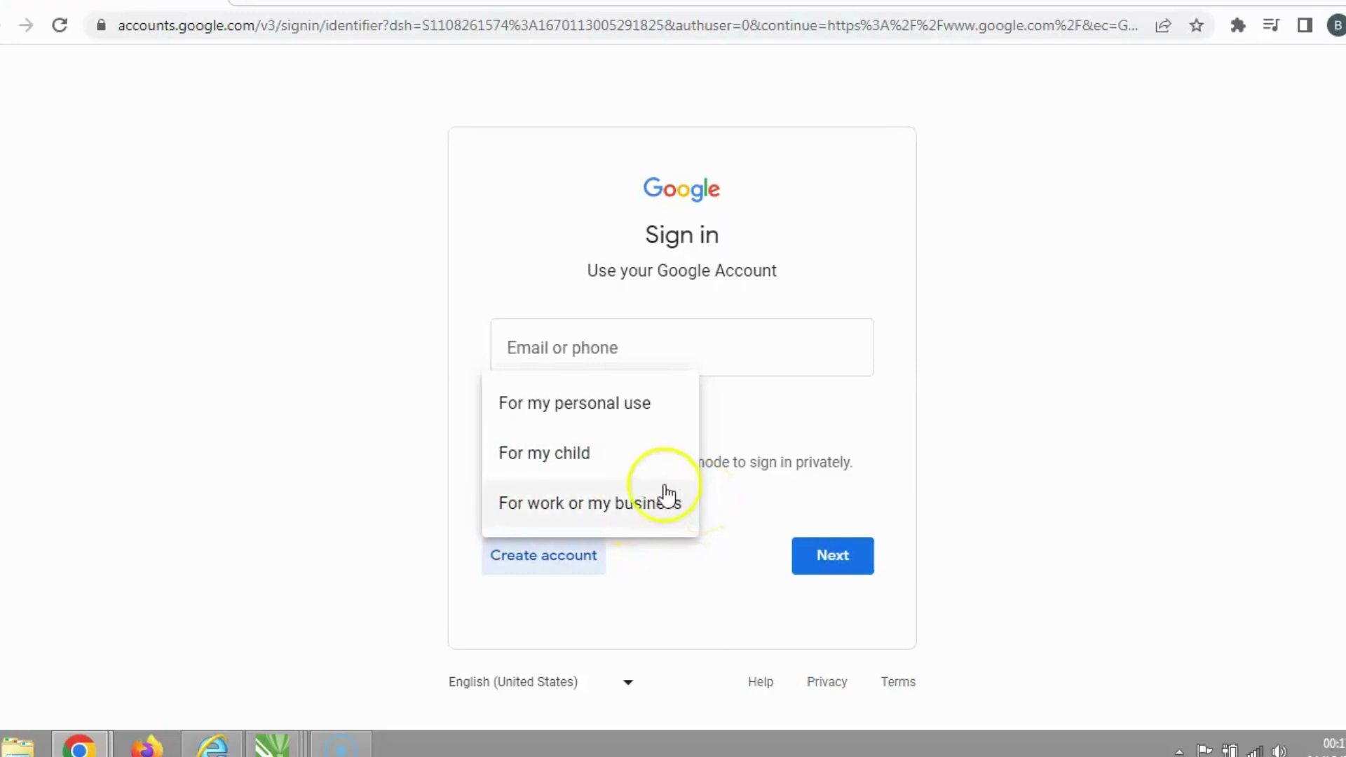
# Pick 'For work or my business' and enter the first and last name in their fields.
pyautogui.click(589, 508)
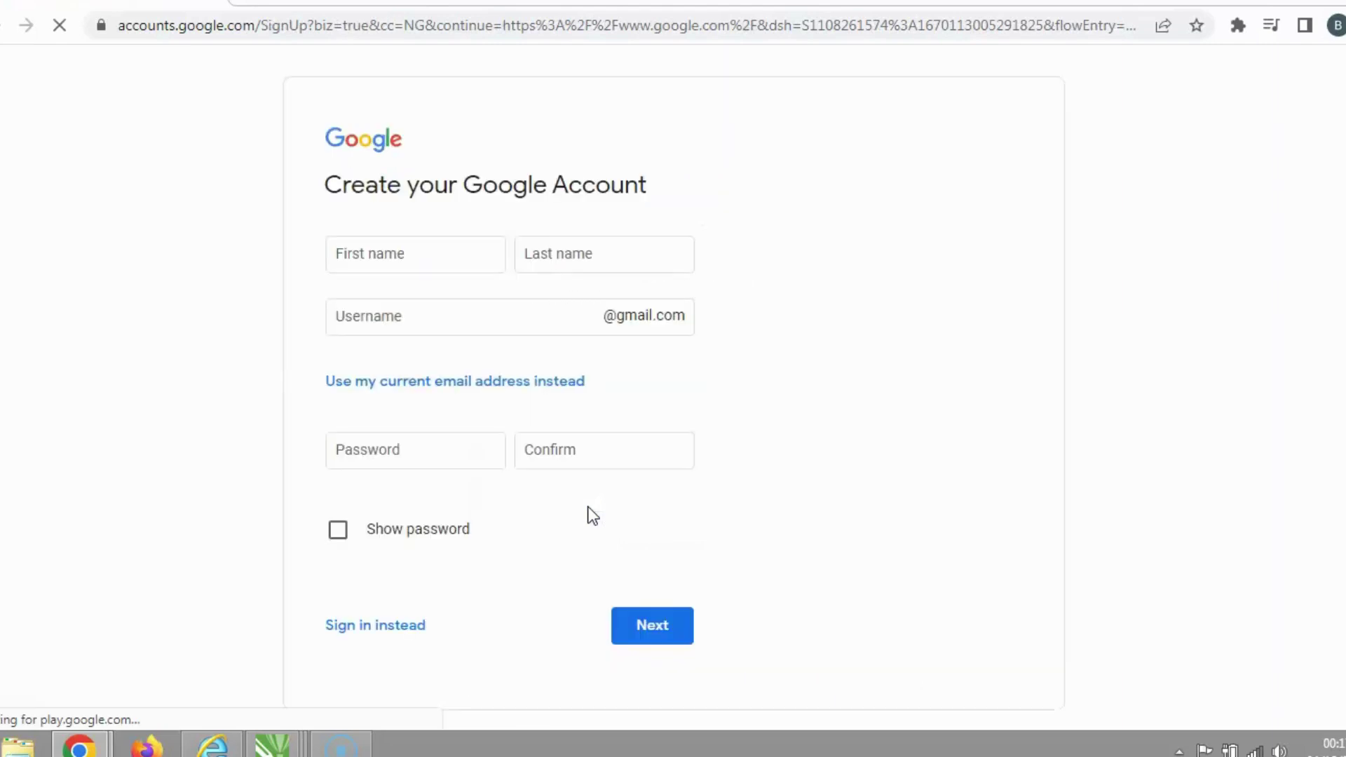
pyautogui.click(360, 256)
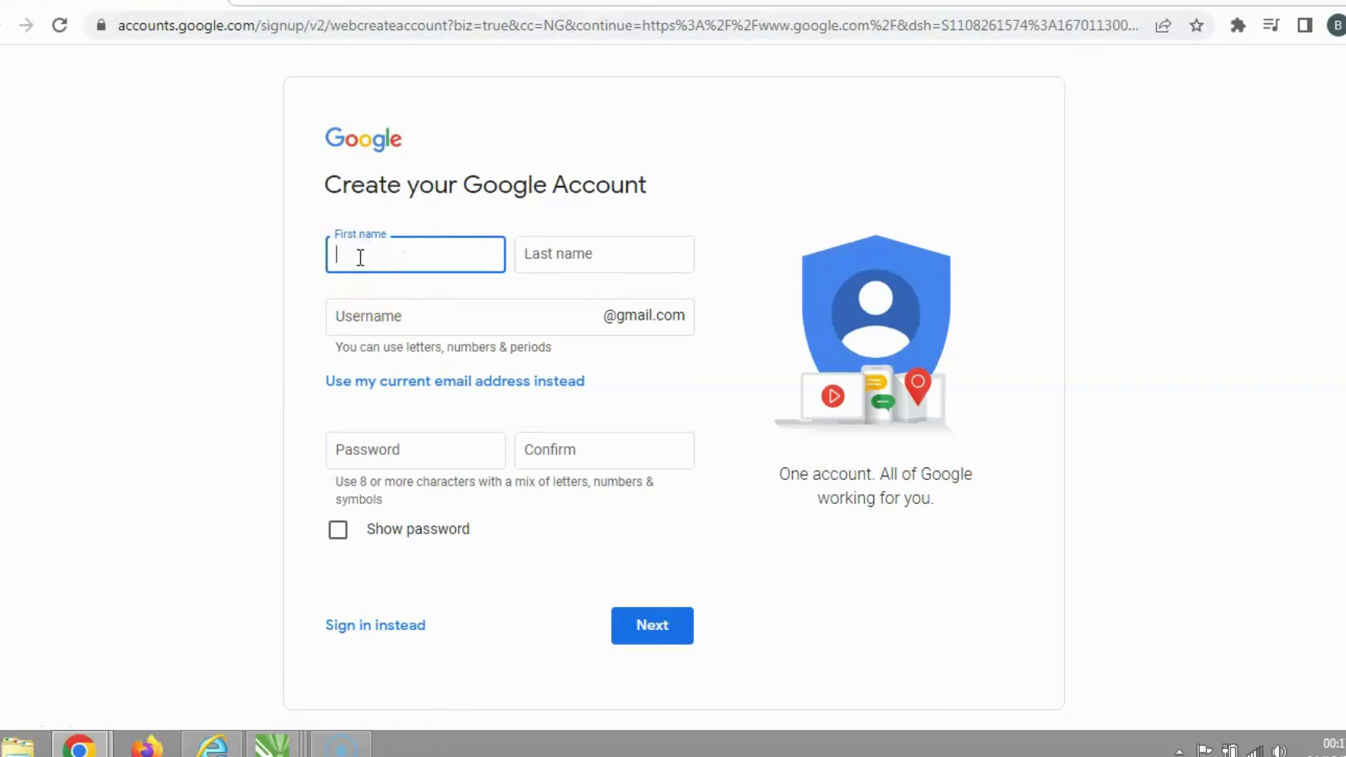
pyautogui.write('kenz')
pyautogui.write('y ')
pyautogui.write('creati')
pyautogui.write('v')
pyautogui.click(570, 255)
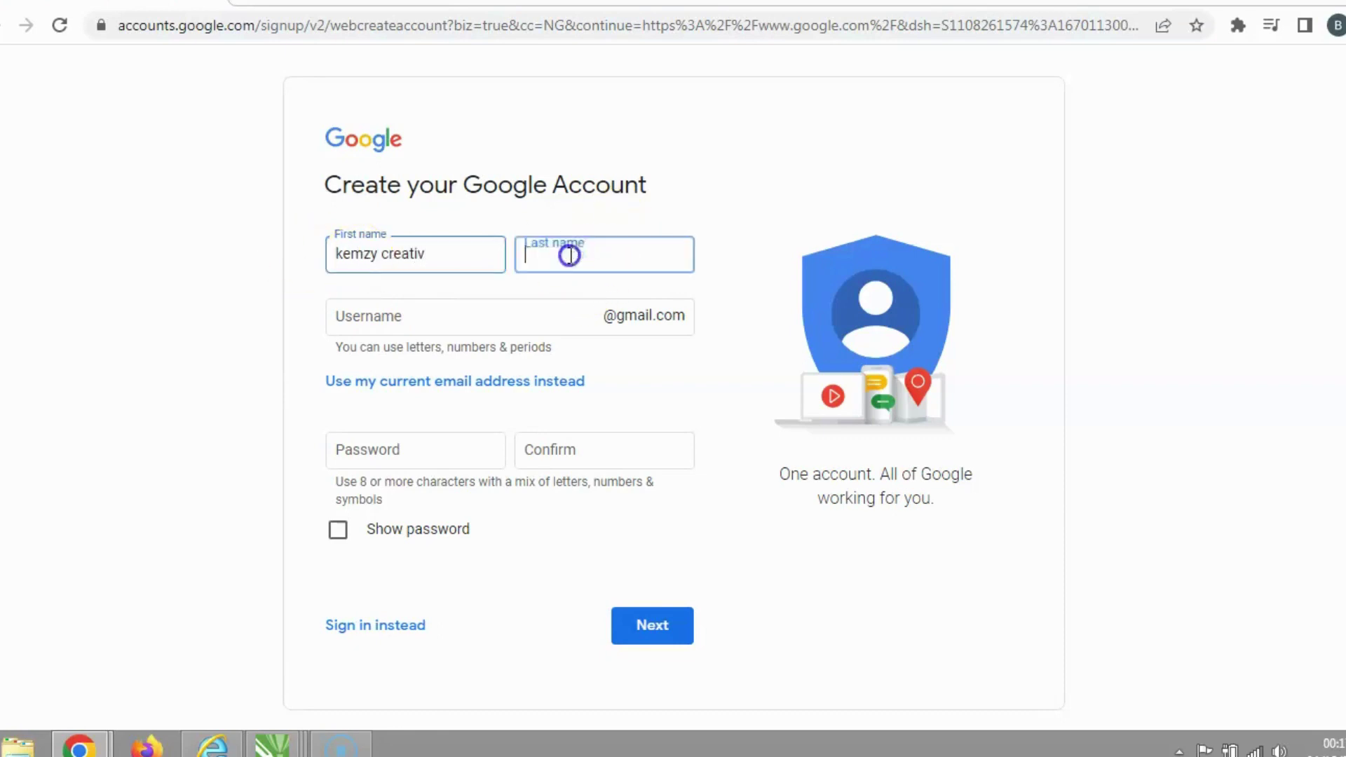
pyautogui.write('world')
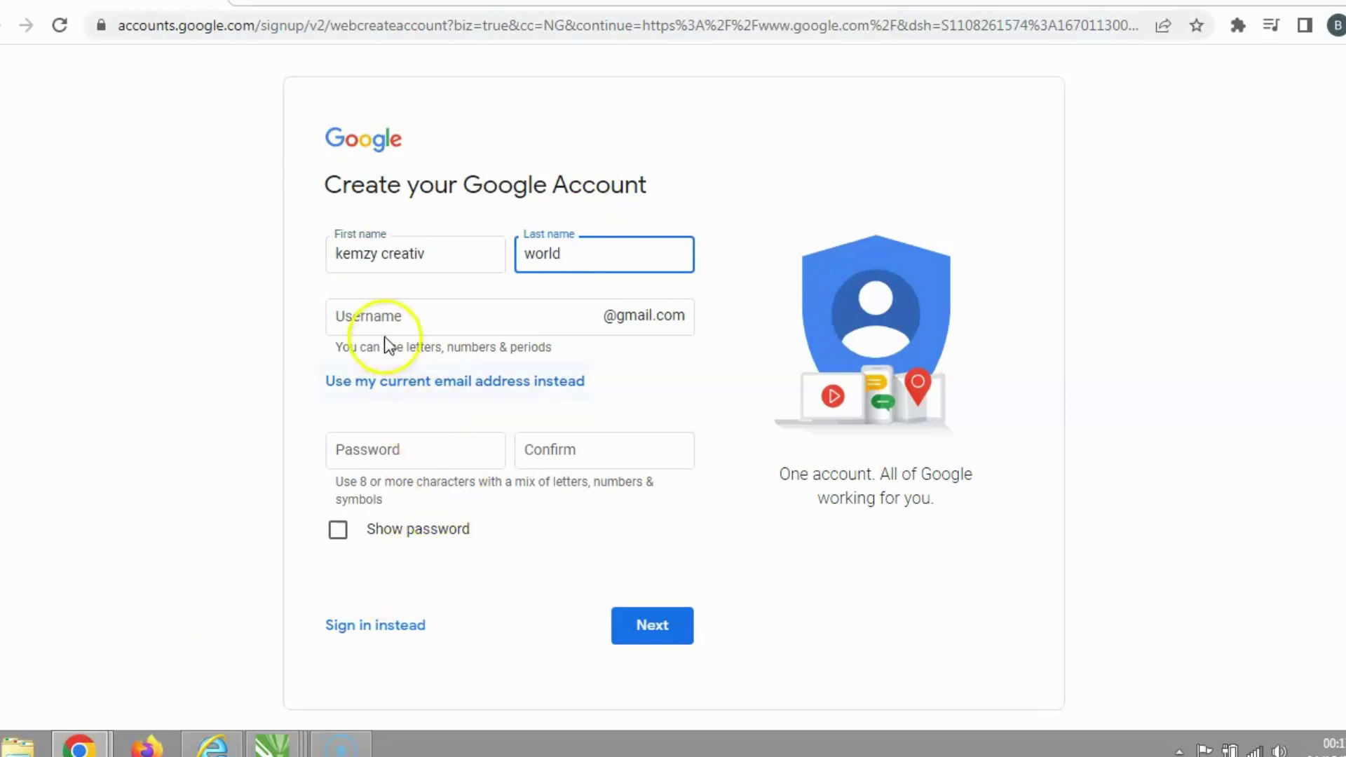
pyautogui.click(409, 316)
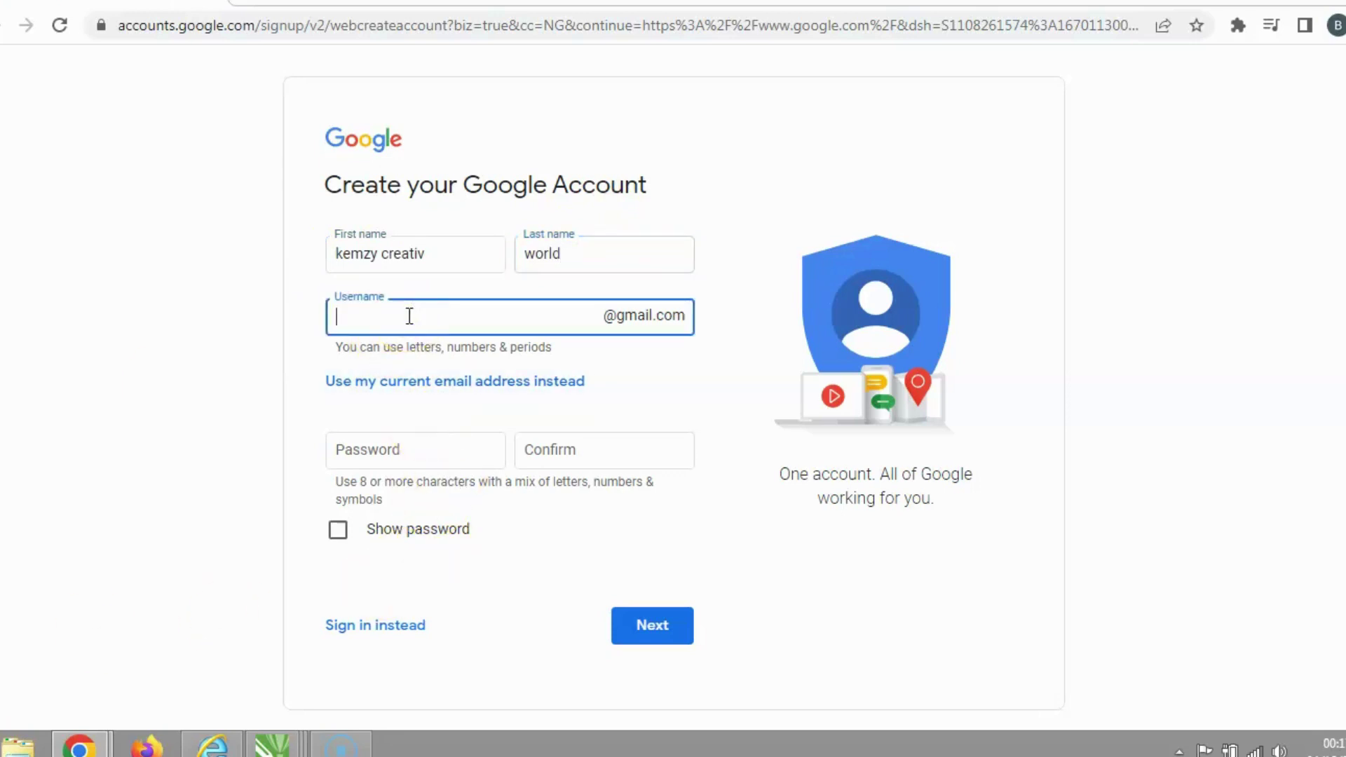
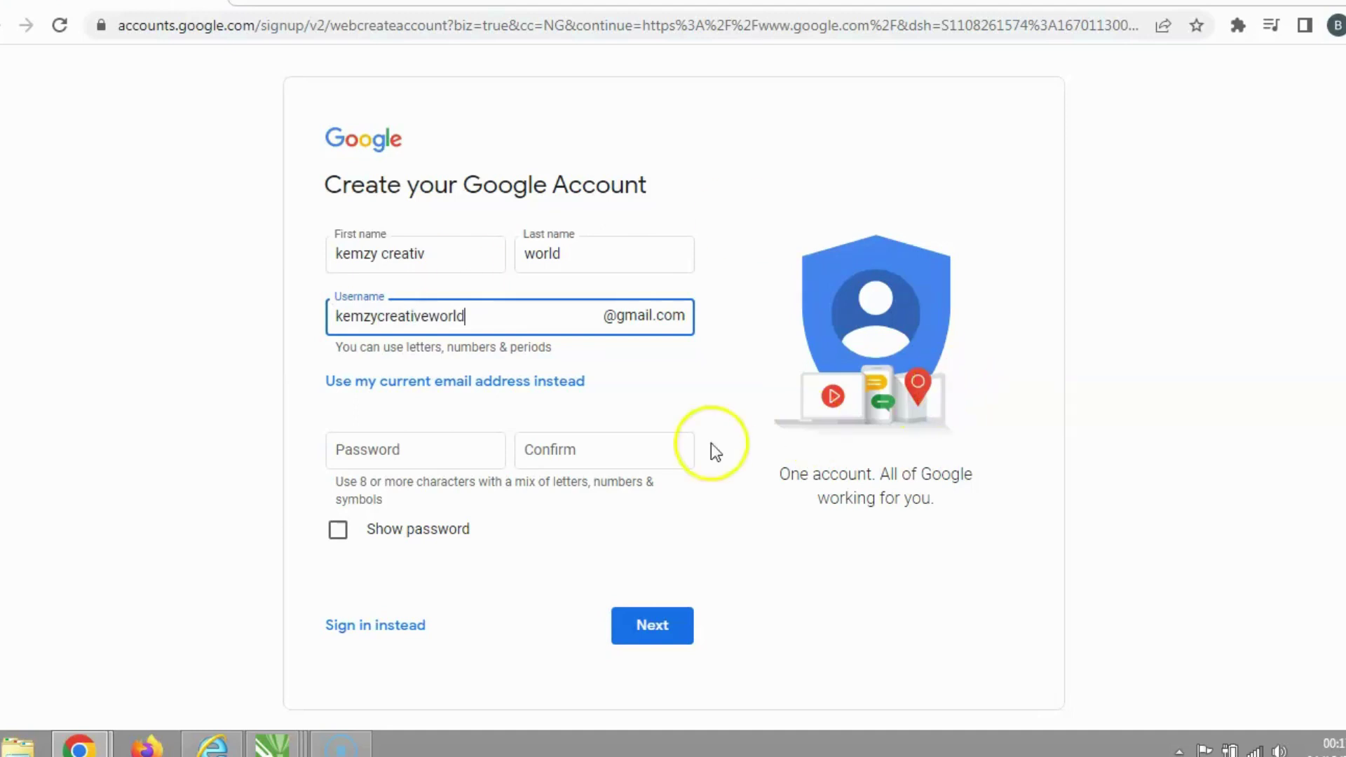
# Type a username, then accept the first suggested available username instead of the taken one.
pyautogui.click(655, 384)
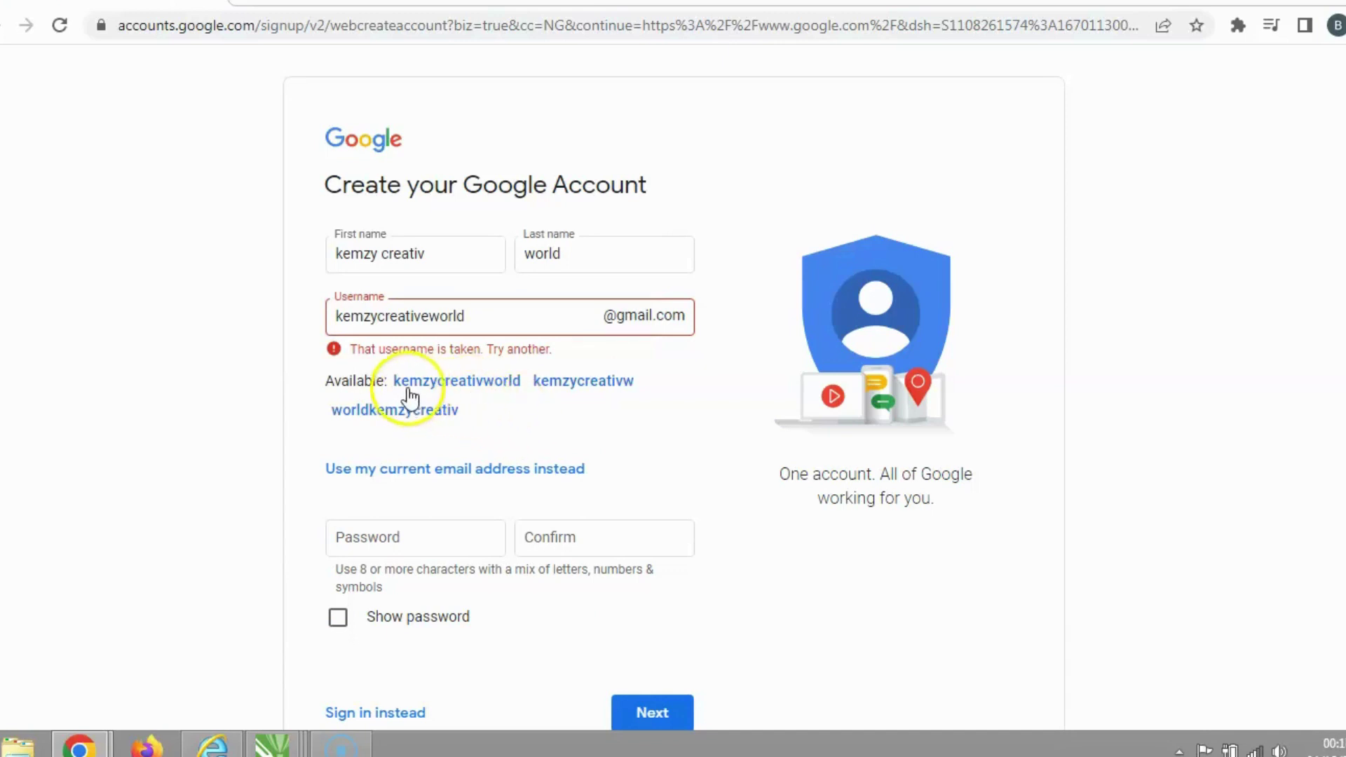
pyautogui.click(488, 393)
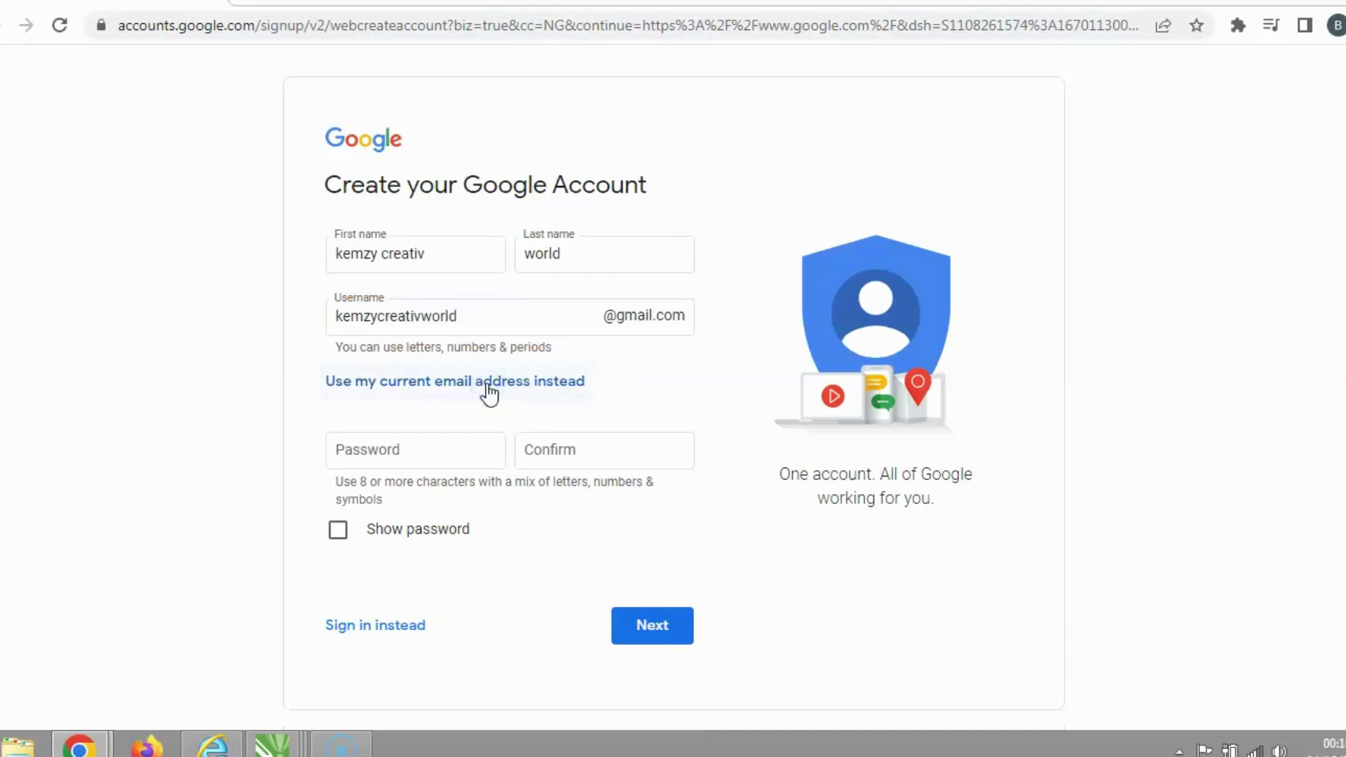
# Enter the account password in Password and Confirm, then try to continue.
pyautogui.click(430, 451)
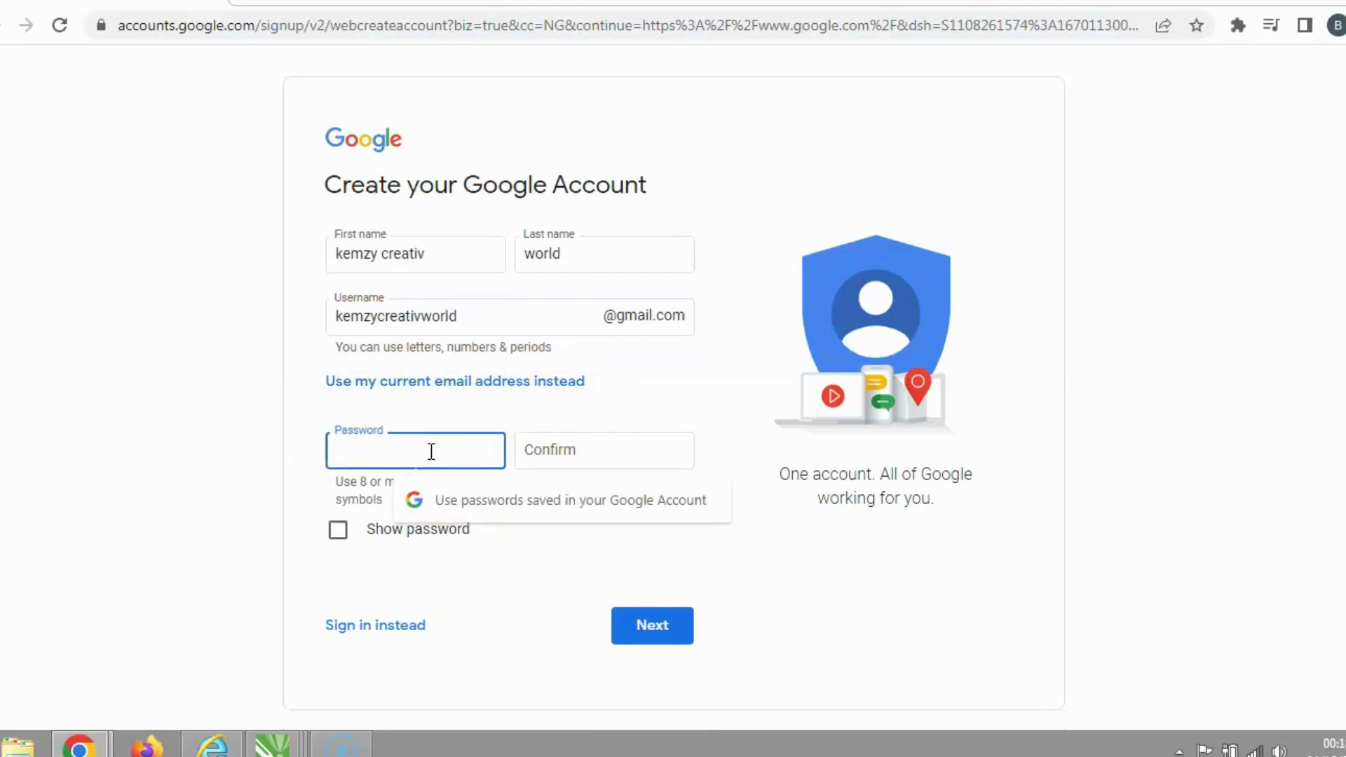
pyautogui.write('•••••••')
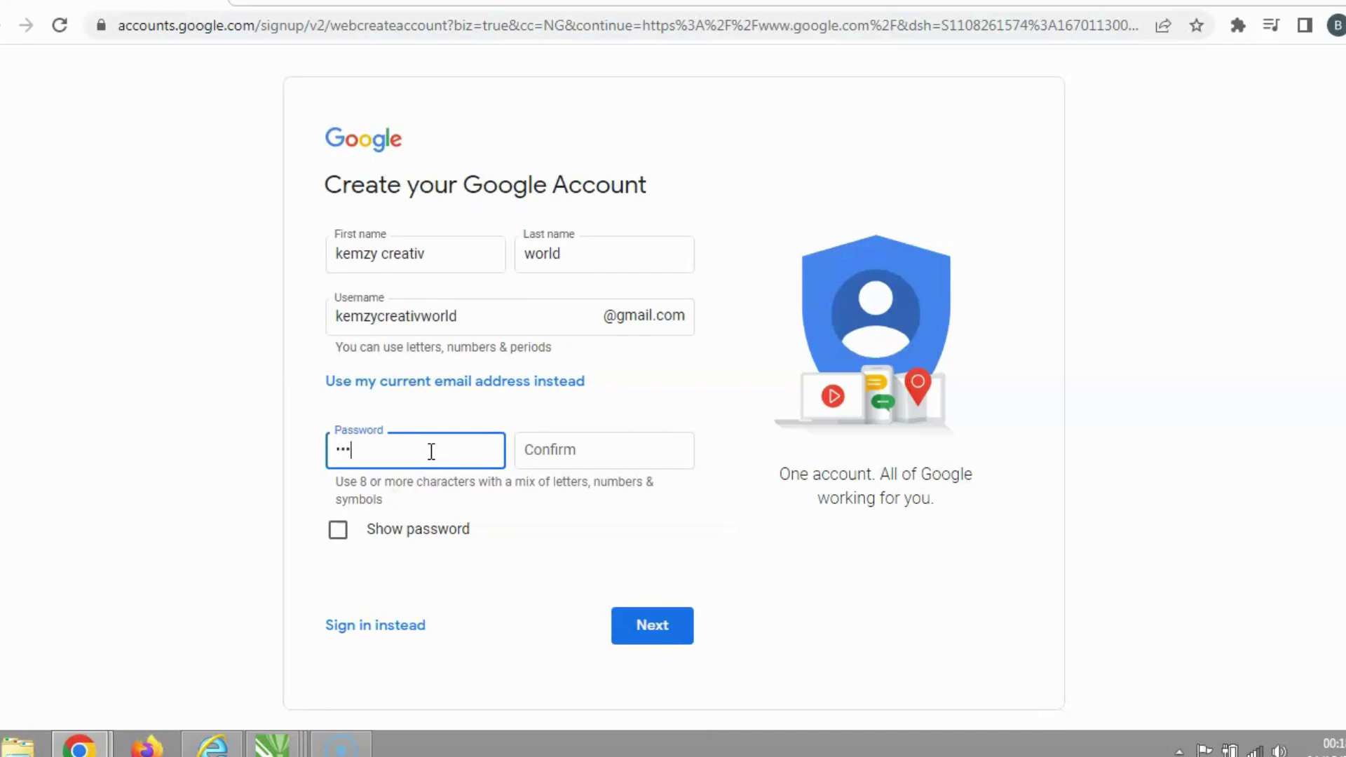
pyautogui.write('•')
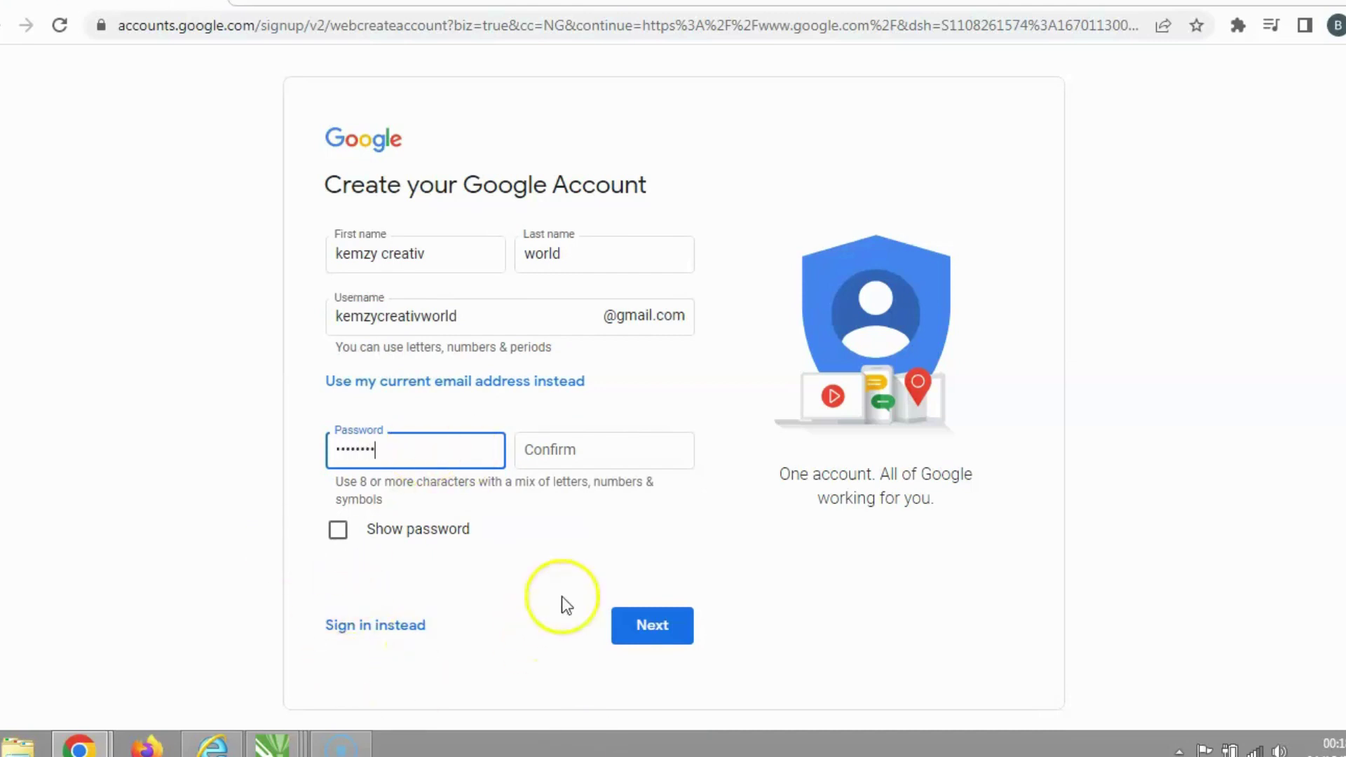
pyautogui.click(579, 449)
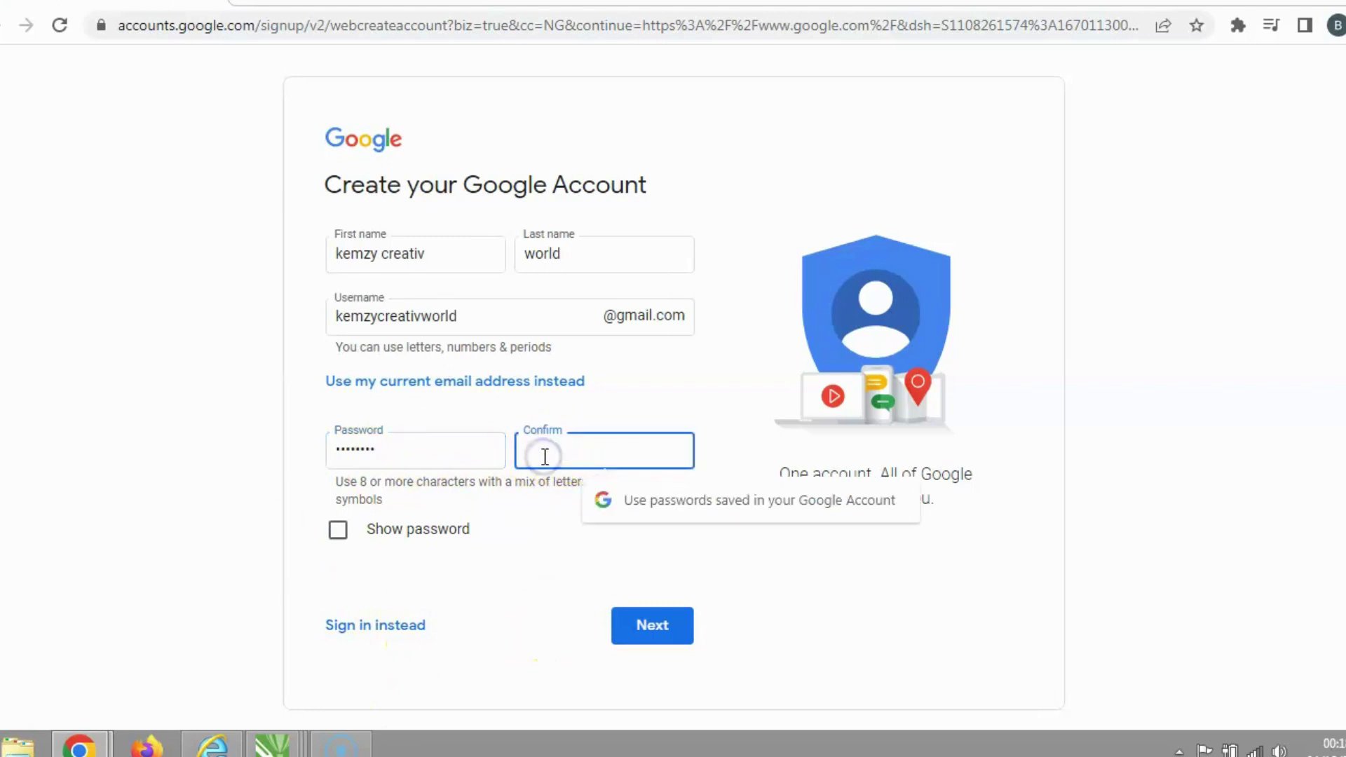
pyautogui.write('•')
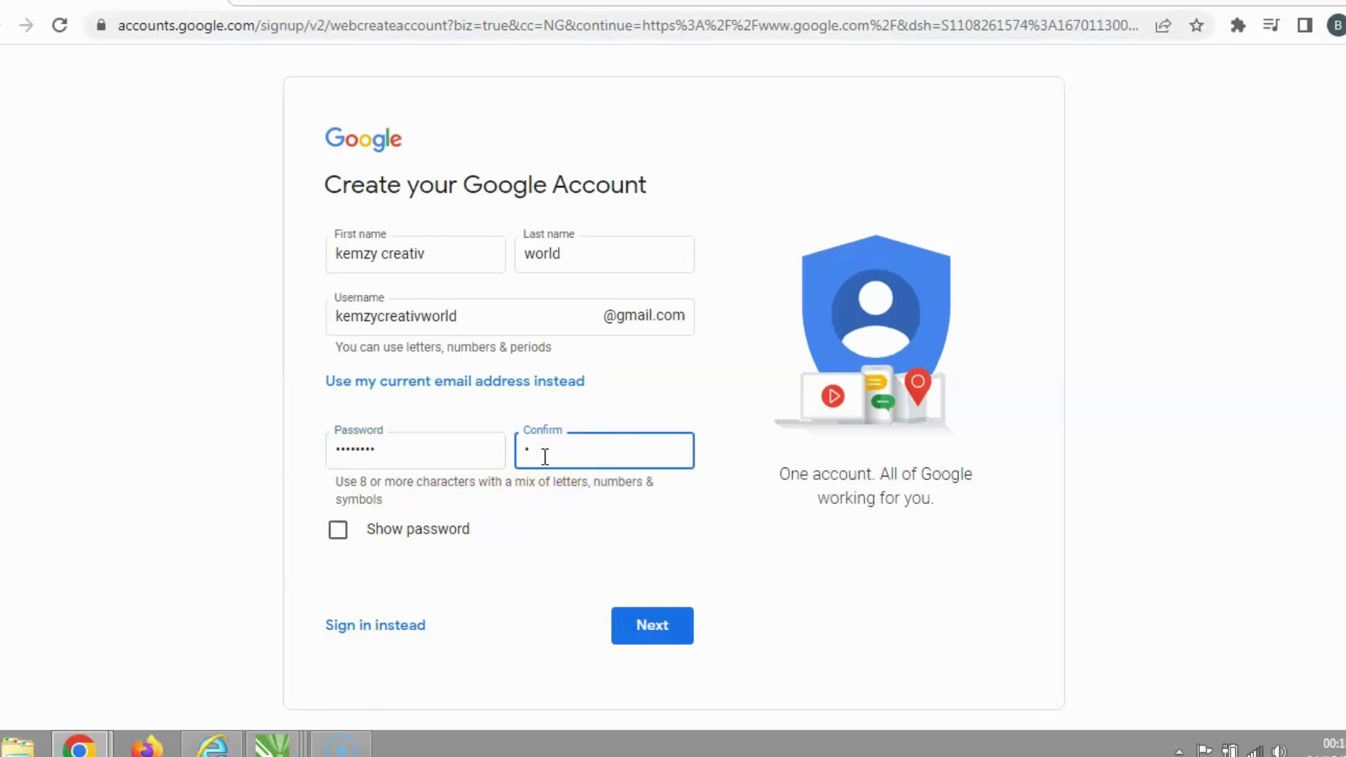
pyautogui.write('•••••••')
pyautogui.click(667, 624)
# Copy the password into the Confirm field to fix the mismatch and submit the form.
pyautogui.moveTo(385, 446); pyautogui.dragTo(328, 450)
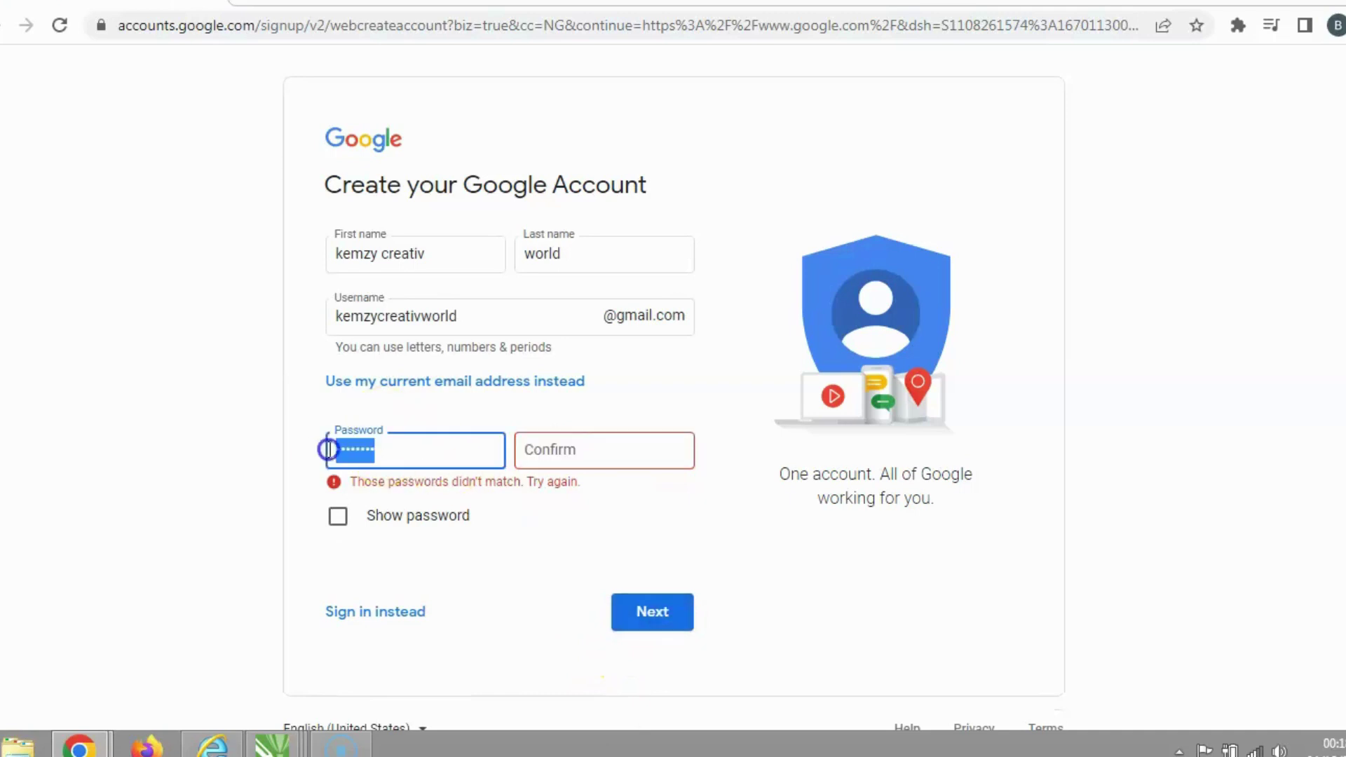
pyautogui.hotkey('ctrl', 'c')
pyautogui.click(512, 456)
pyautogui.hotkey('ctrl', 'v')
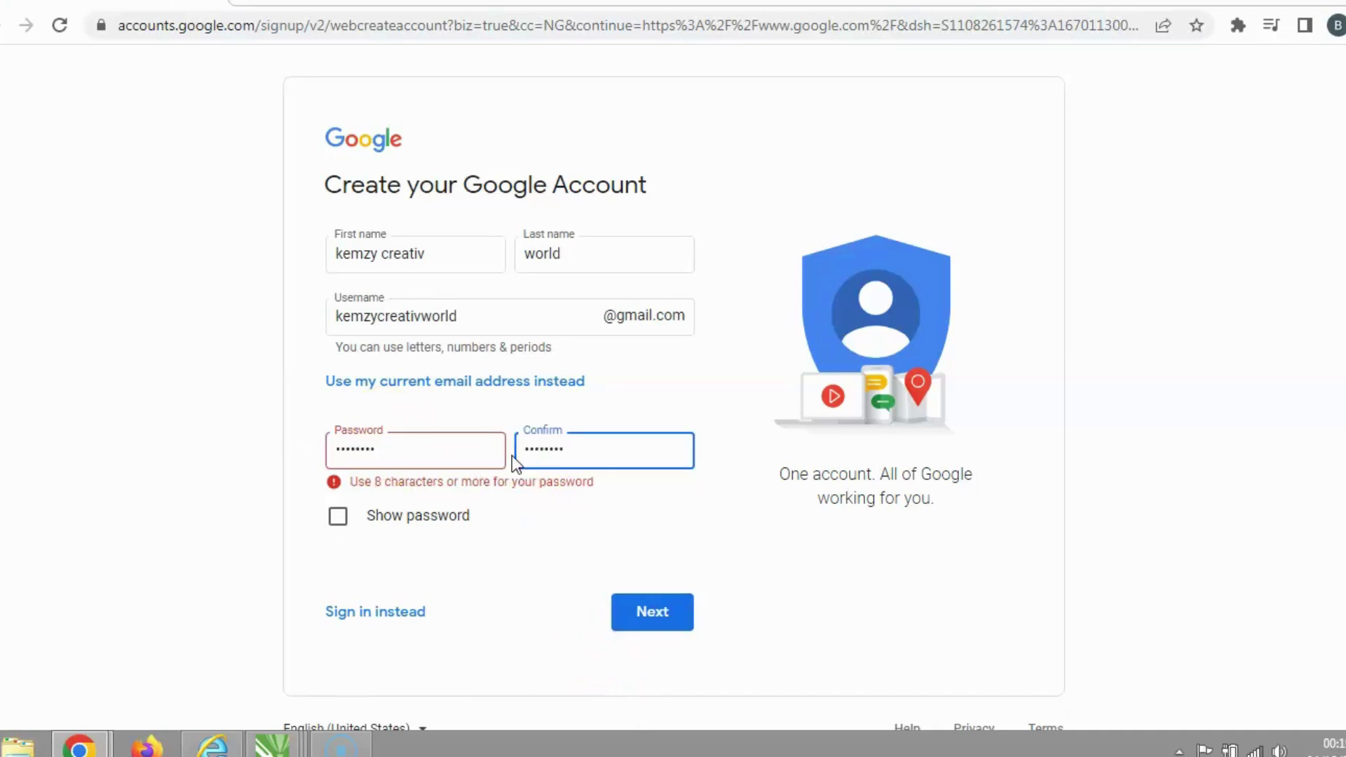
pyautogui.click(665, 614)
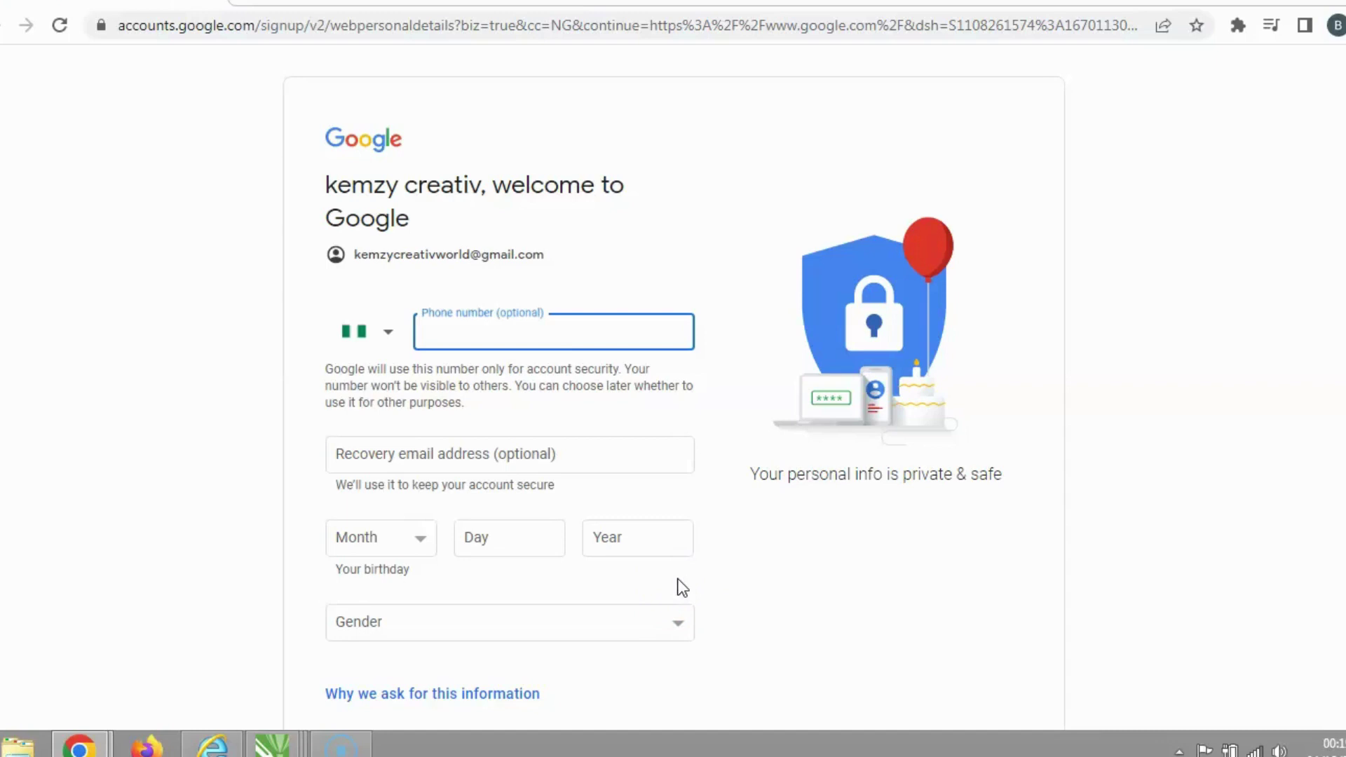
pyautogui.click(579, 337)
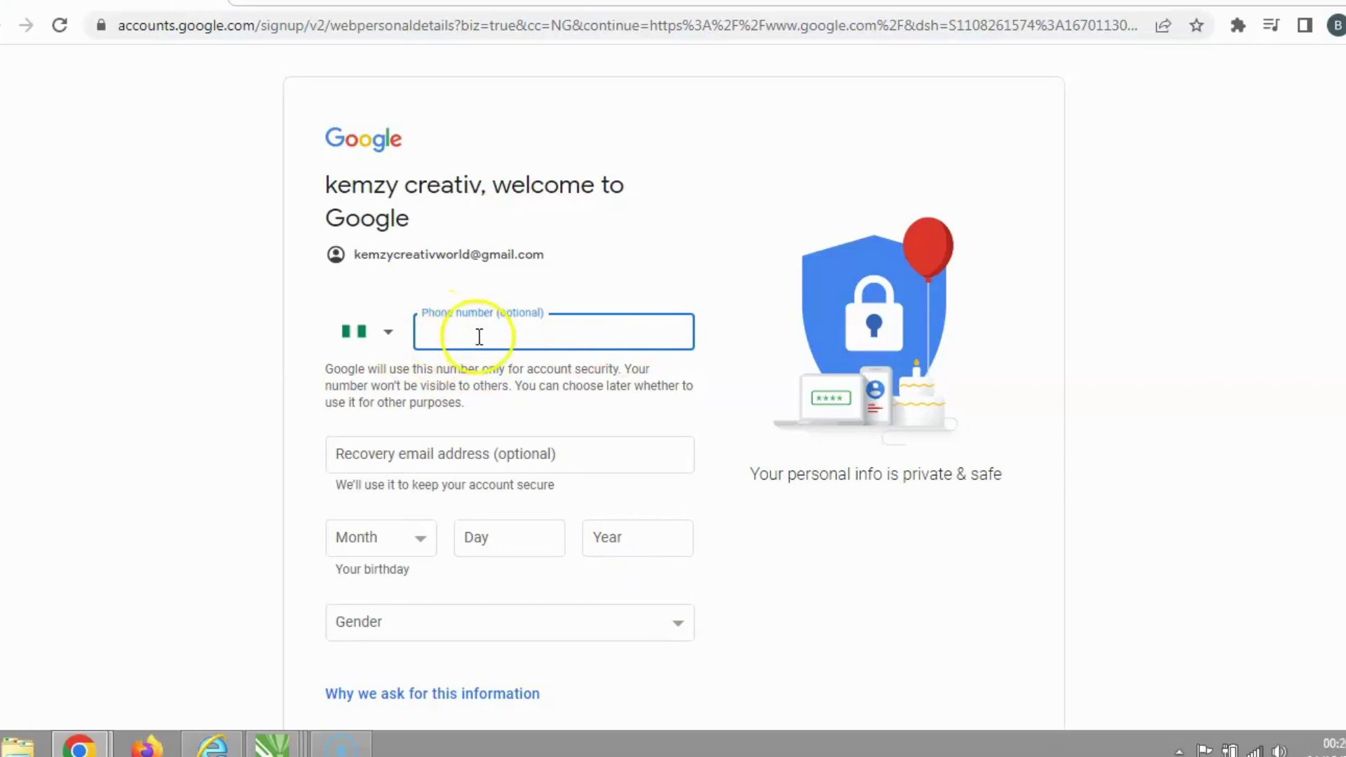
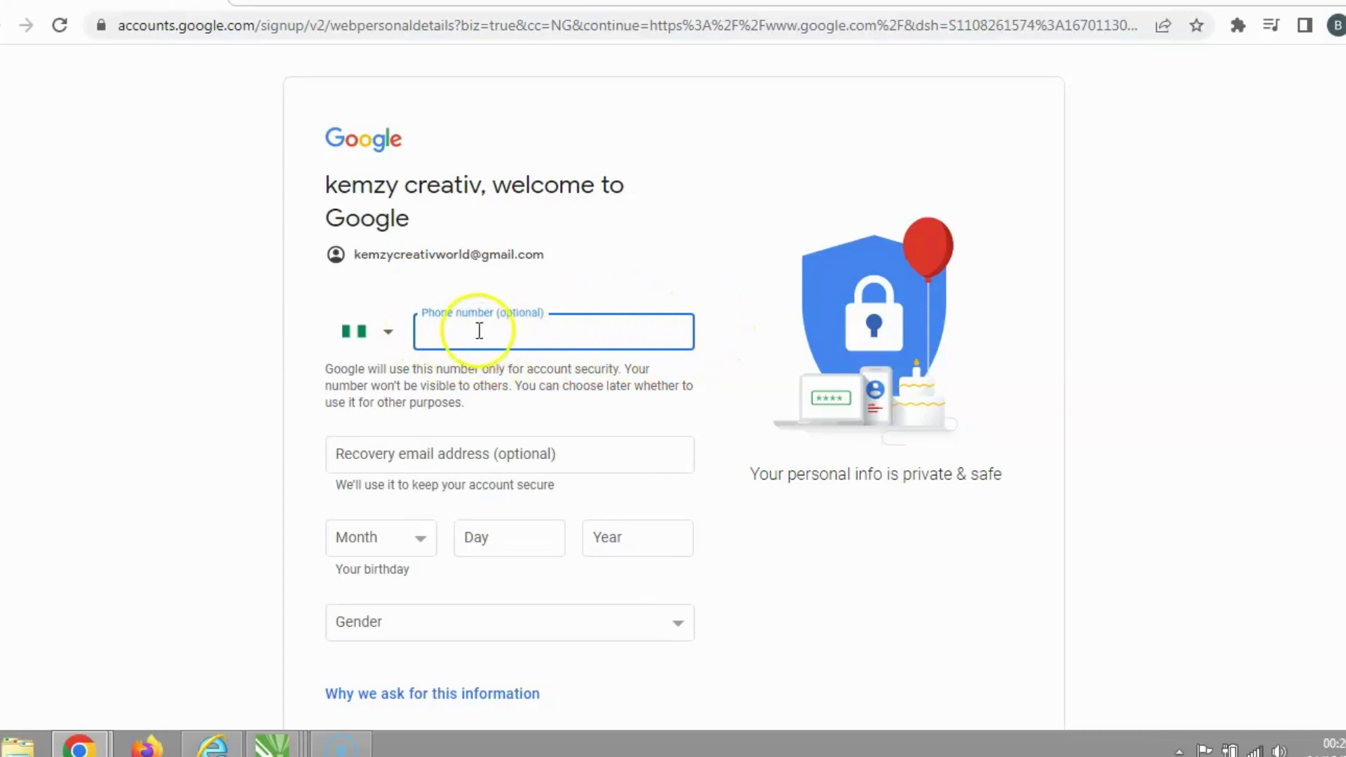
# Enter the phone number, keeping Nigeria as its country code.
pyautogui.scroll(-3, 476, 331)
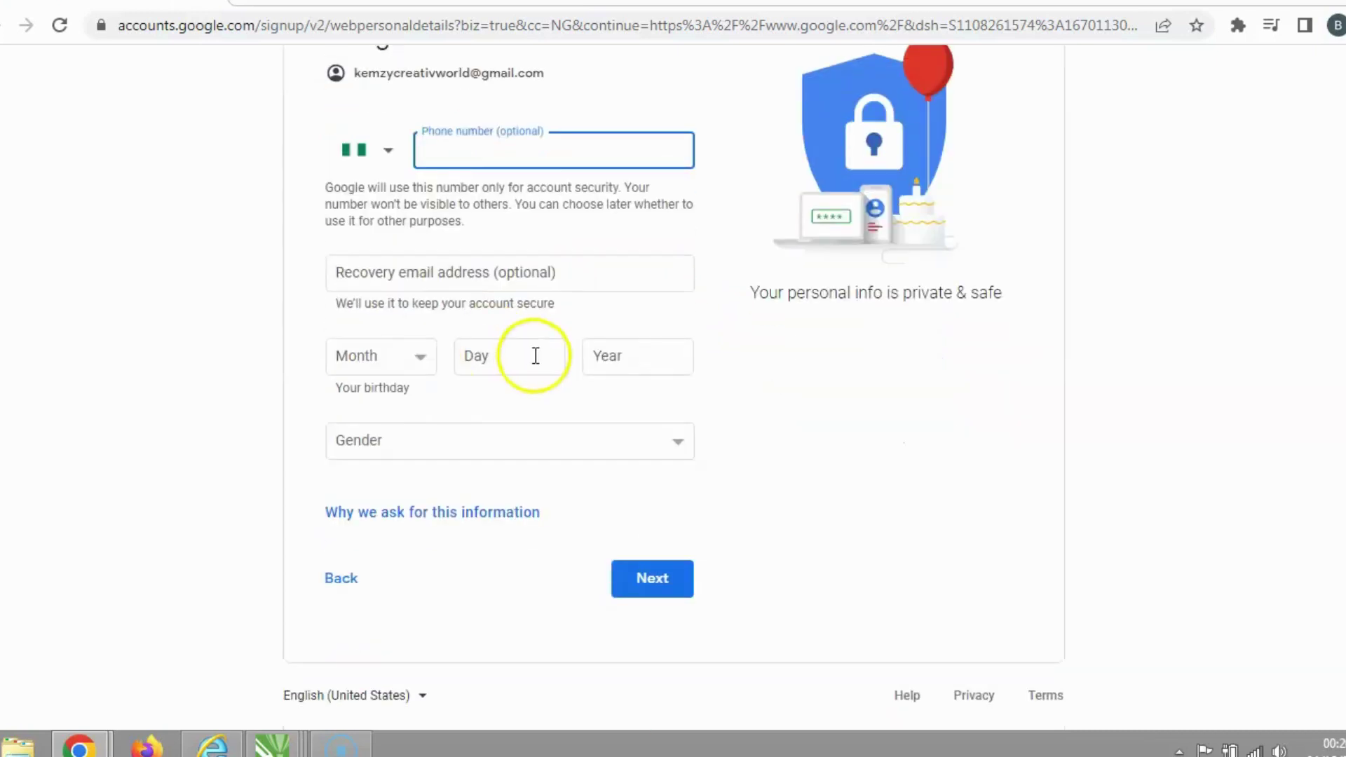
pyautogui.click(470, 154)
pyautogui.write('080')
pyautogui.press('BackSpace')
pyautogui.press('BackSpace')
pyautogui.press('BackSpace')
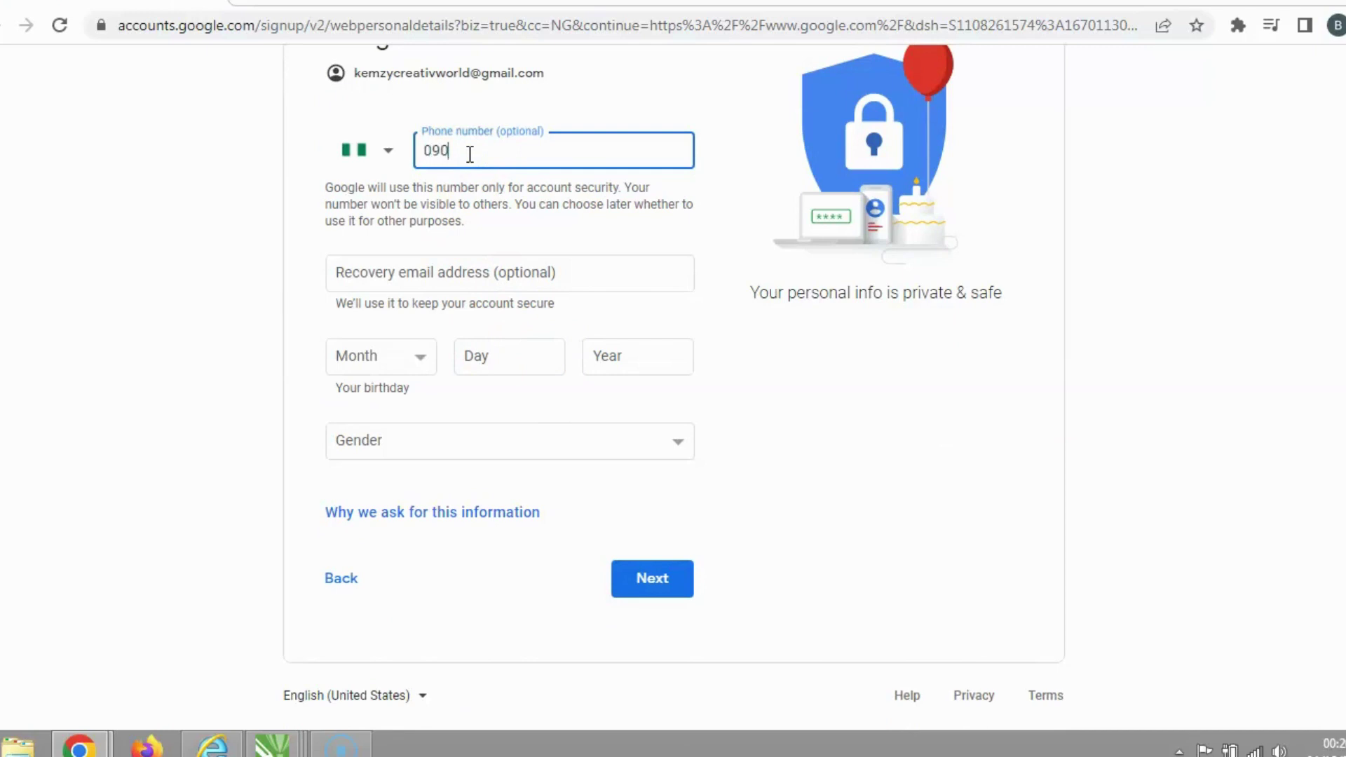
pyautogui.click(389, 151)
pyautogui.click(390, 153)
pyautogui.scroll(-2, 481, 360)
pyautogui.scroll(2, 448, 315)
pyautogui.click(430, 211)
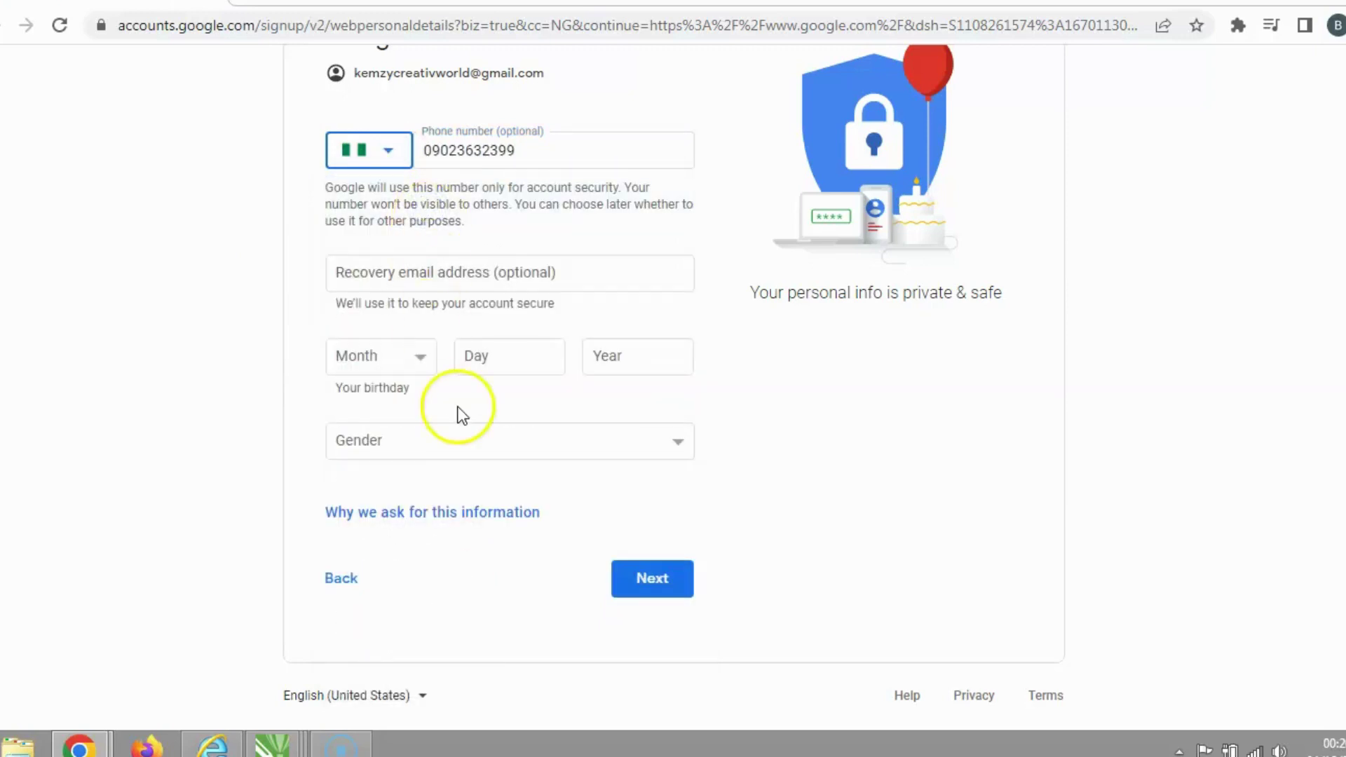
# Set the birthday to February 2, 1999 and gender to Male, then continue.
pyautogui.click(422, 361)
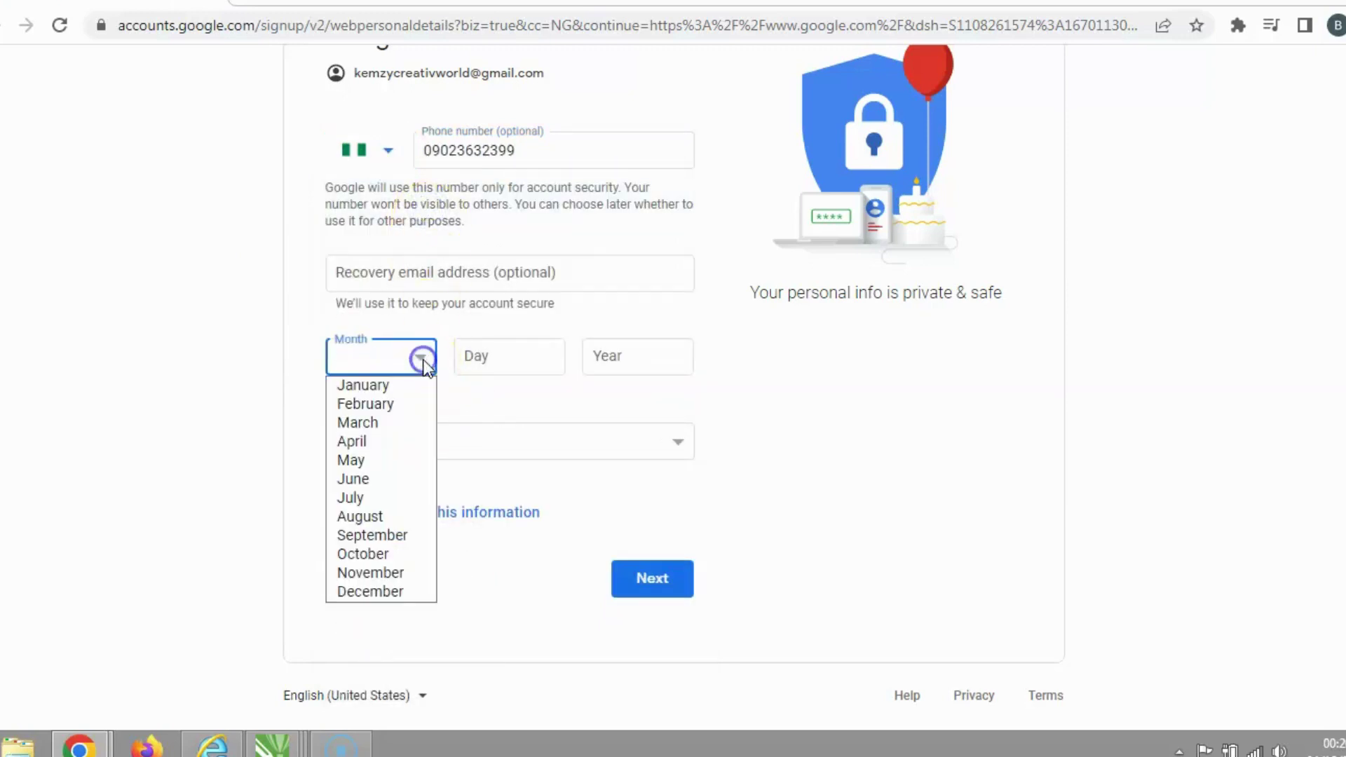
pyautogui.click(369, 404)
pyautogui.click(496, 356)
pyautogui.write('2')
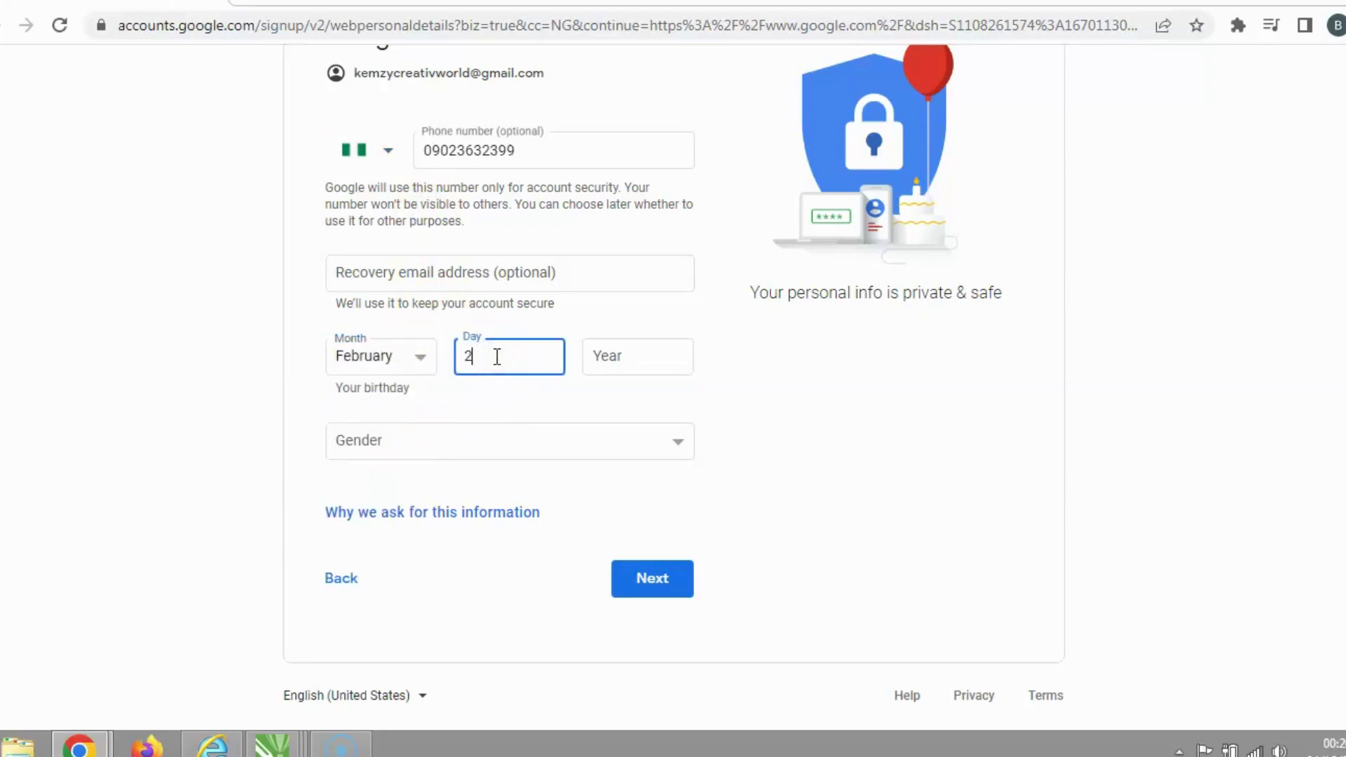
pyautogui.click(588, 362)
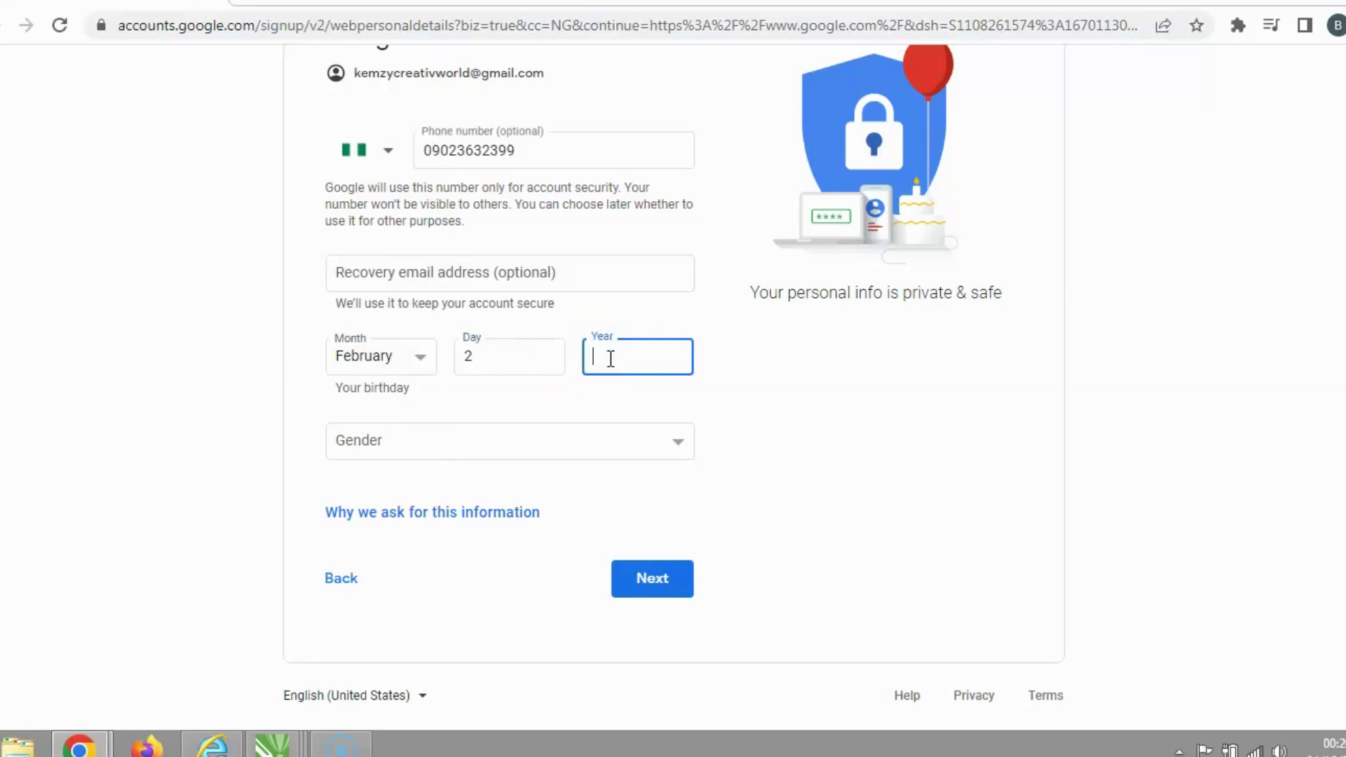
pyautogui.write('1999')
pyautogui.click(655, 452)
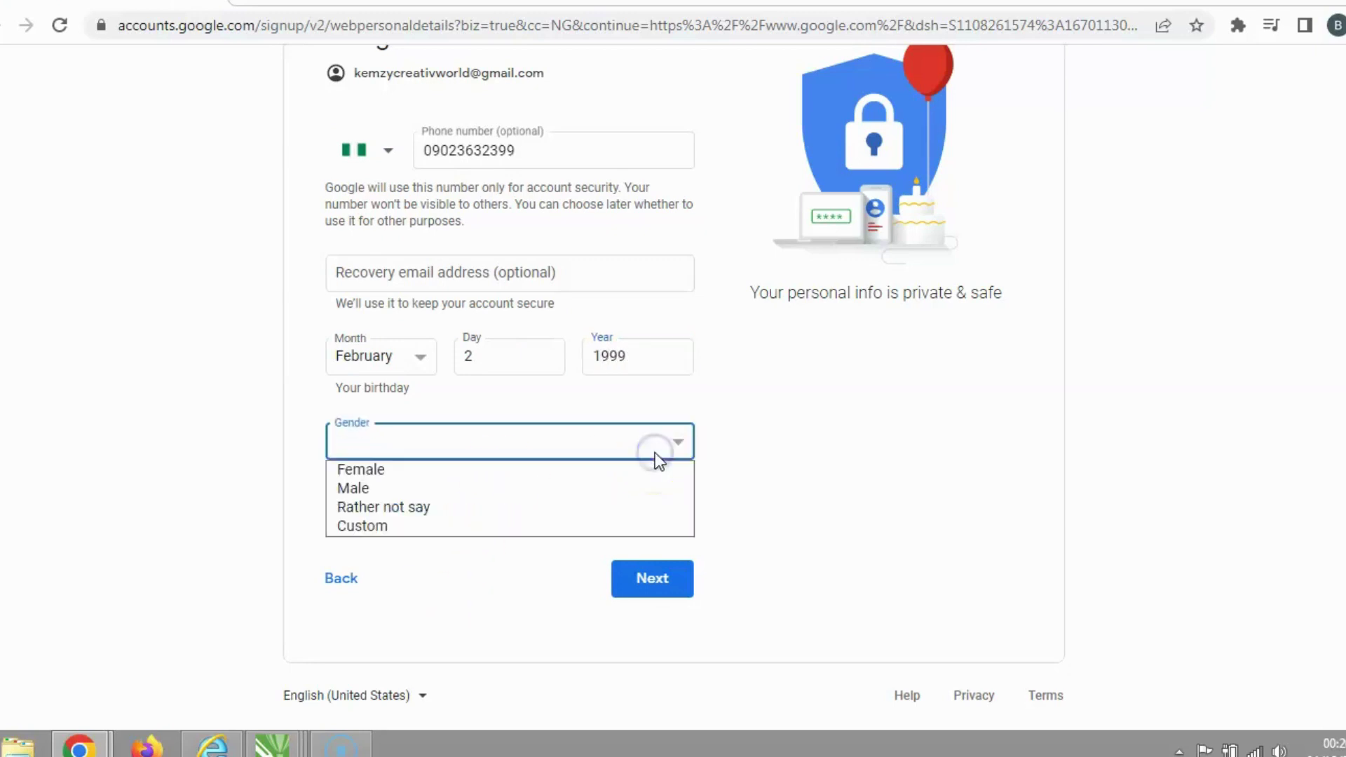
pyautogui.click(384, 488)
pyautogui.click(678, 569)
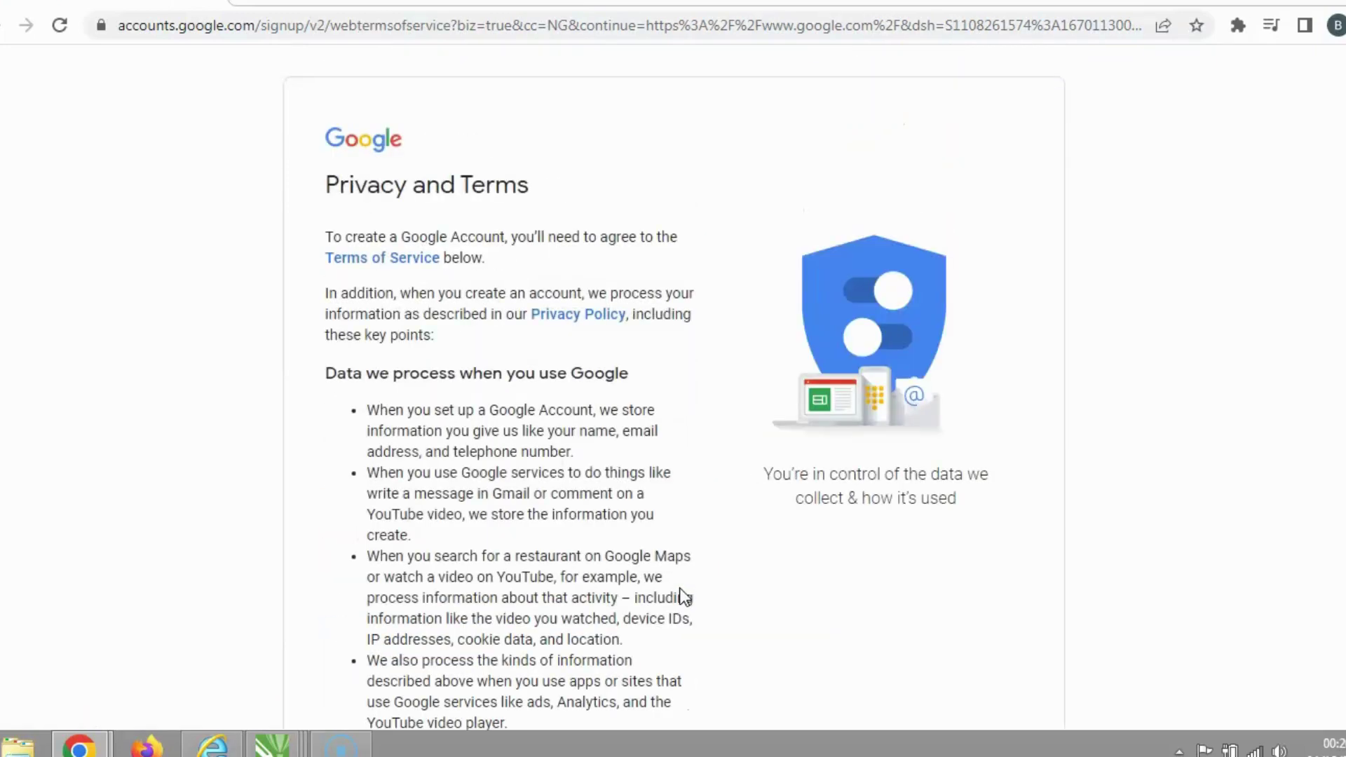
# Scroll through the Privacy and Terms and agree to them.
pyautogui.scroll(-10, 683, 598)
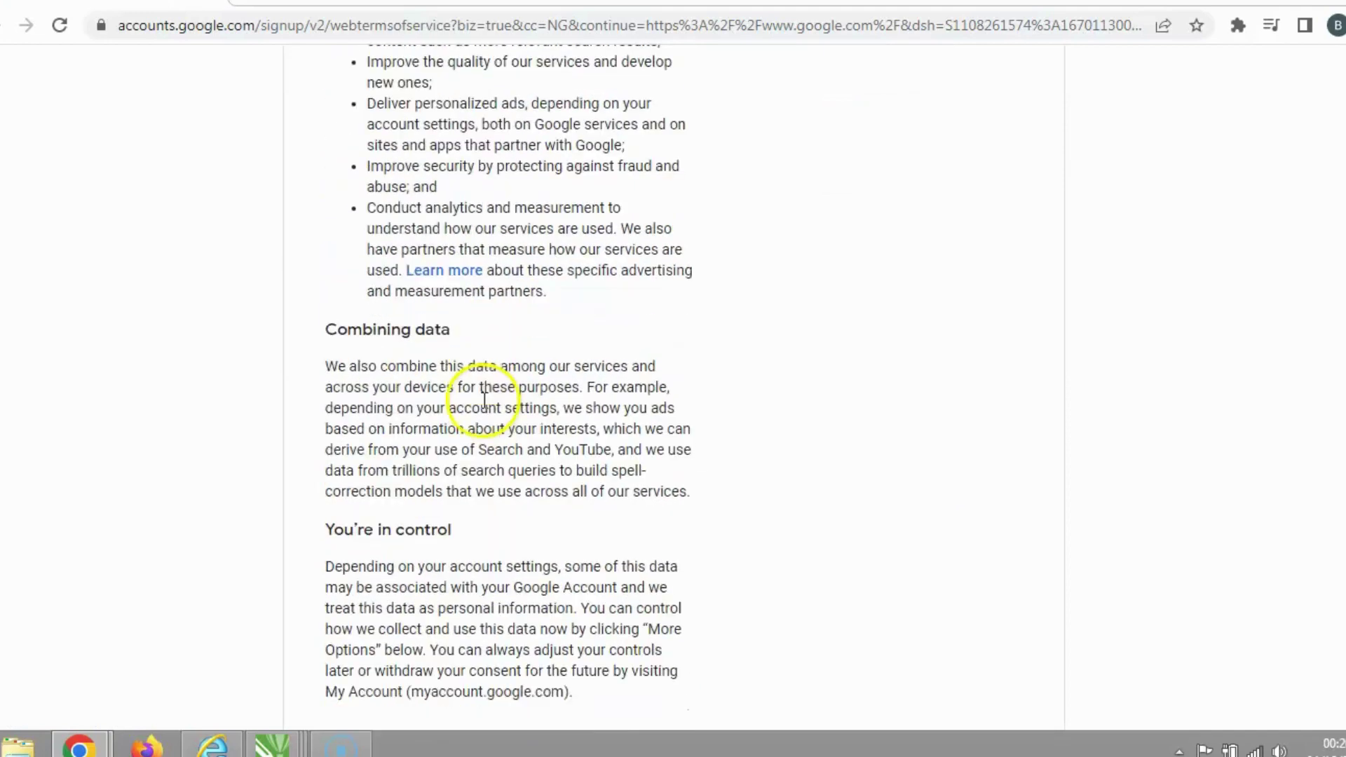
pyautogui.scroll(-3, 484, 400)
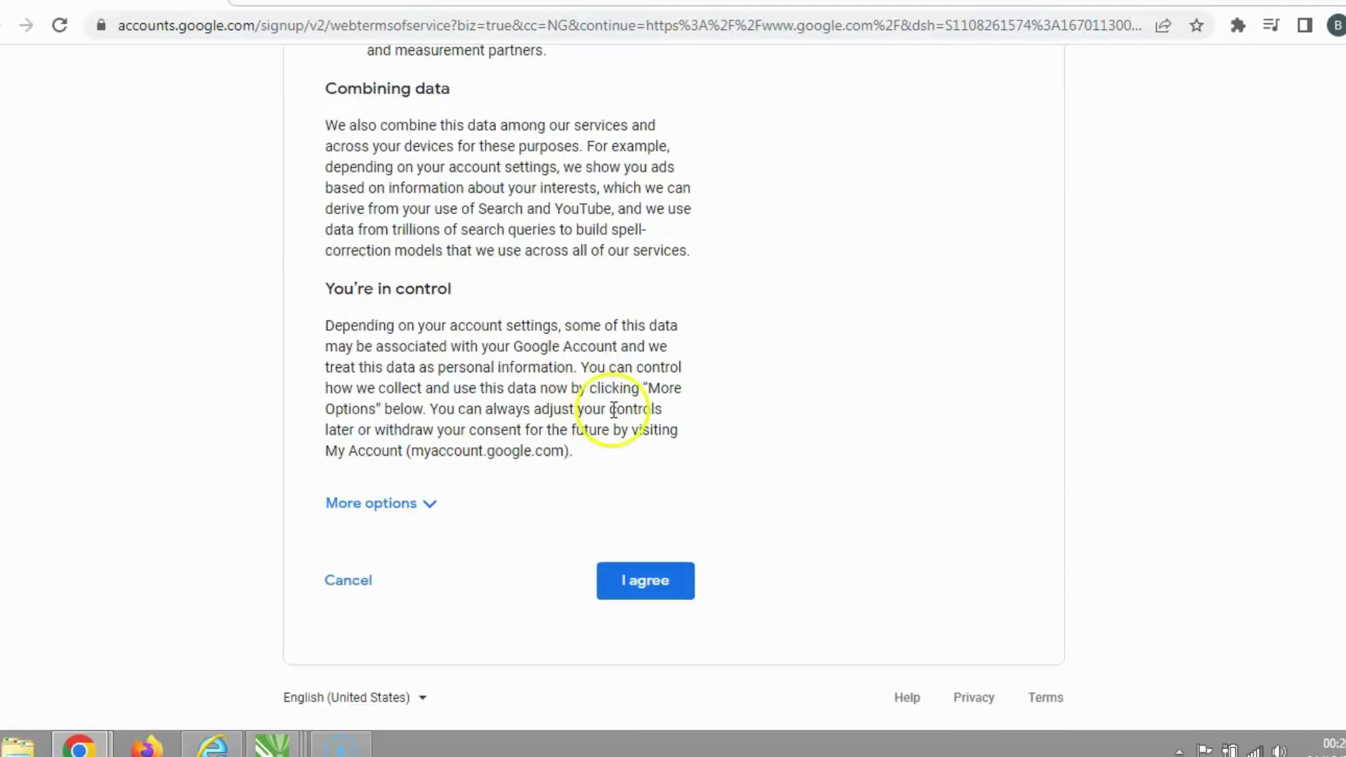
pyautogui.click(649, 587)
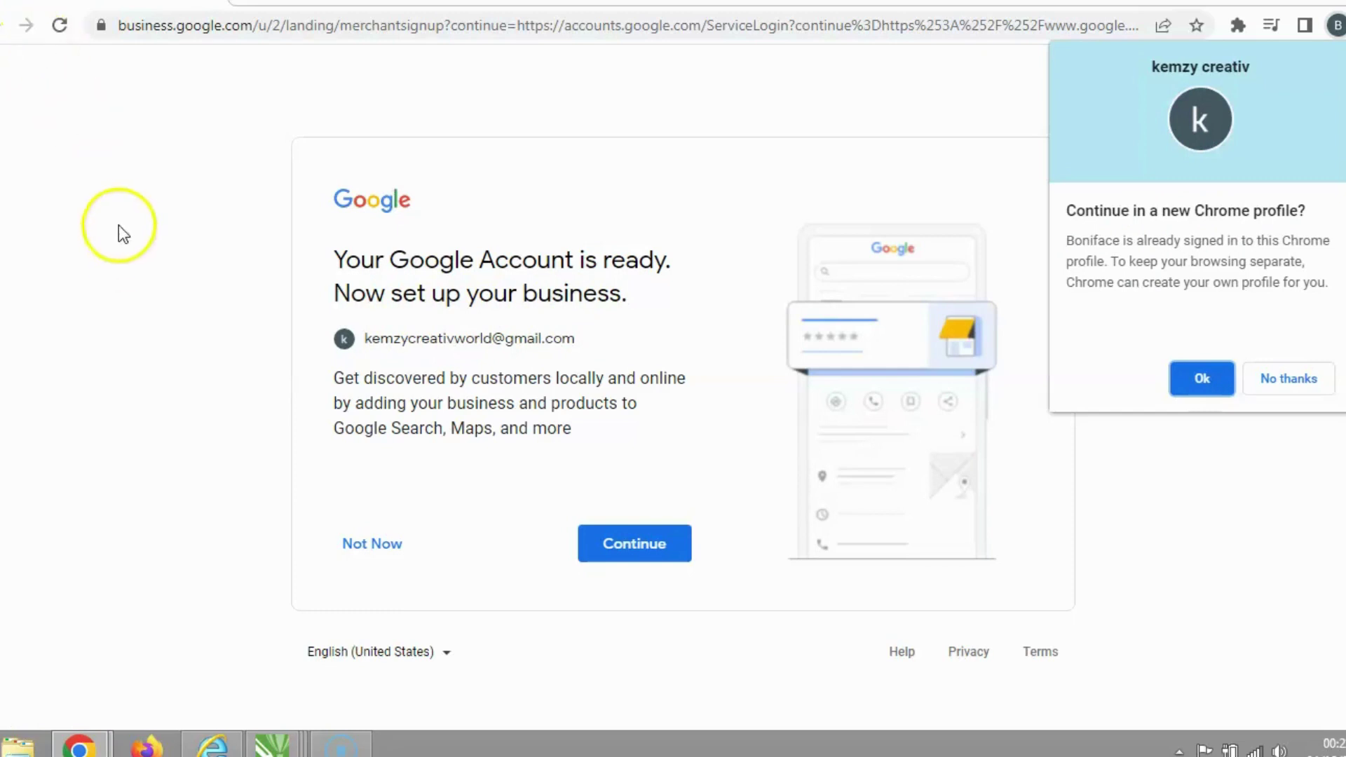
# Load google.com/business in a new tab and decline the new Chrome profile offer.
pyautogui.click(251, 5)
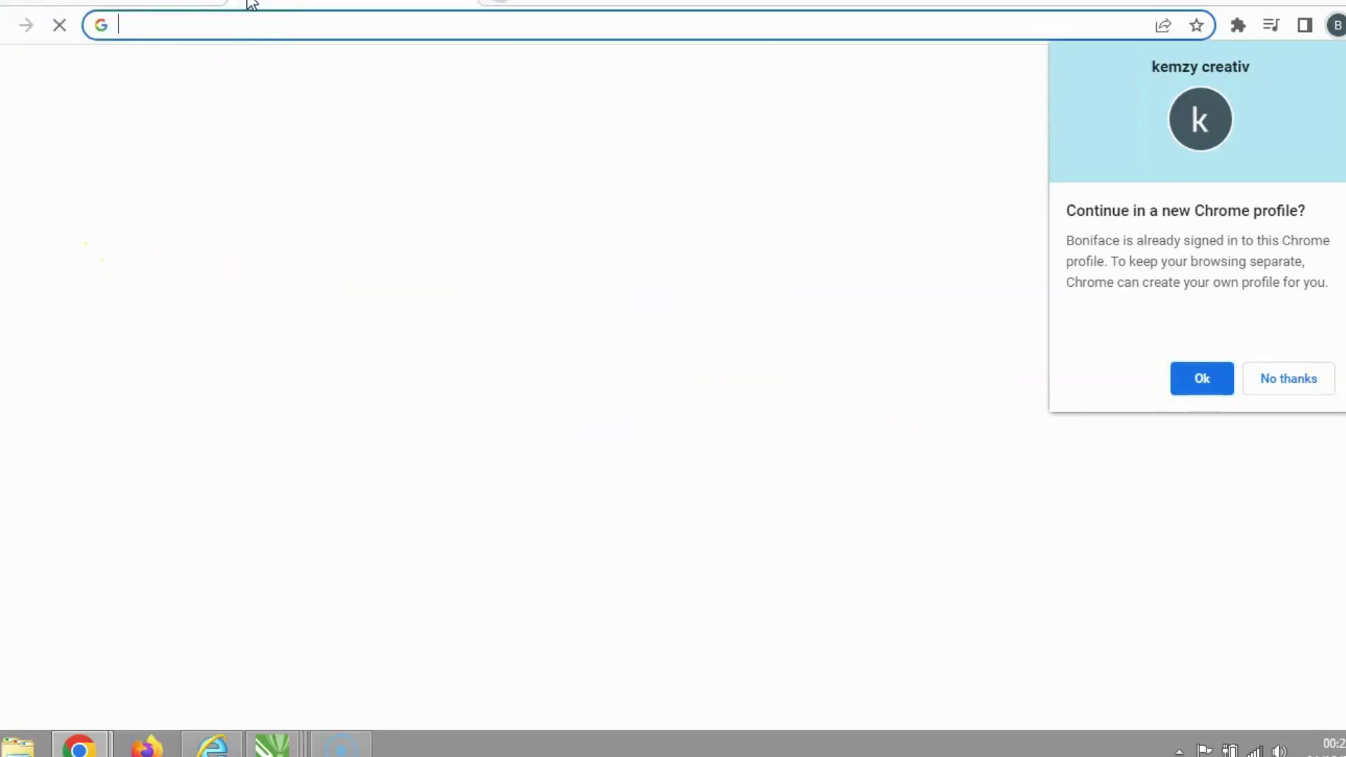
pyautogui.write('g')
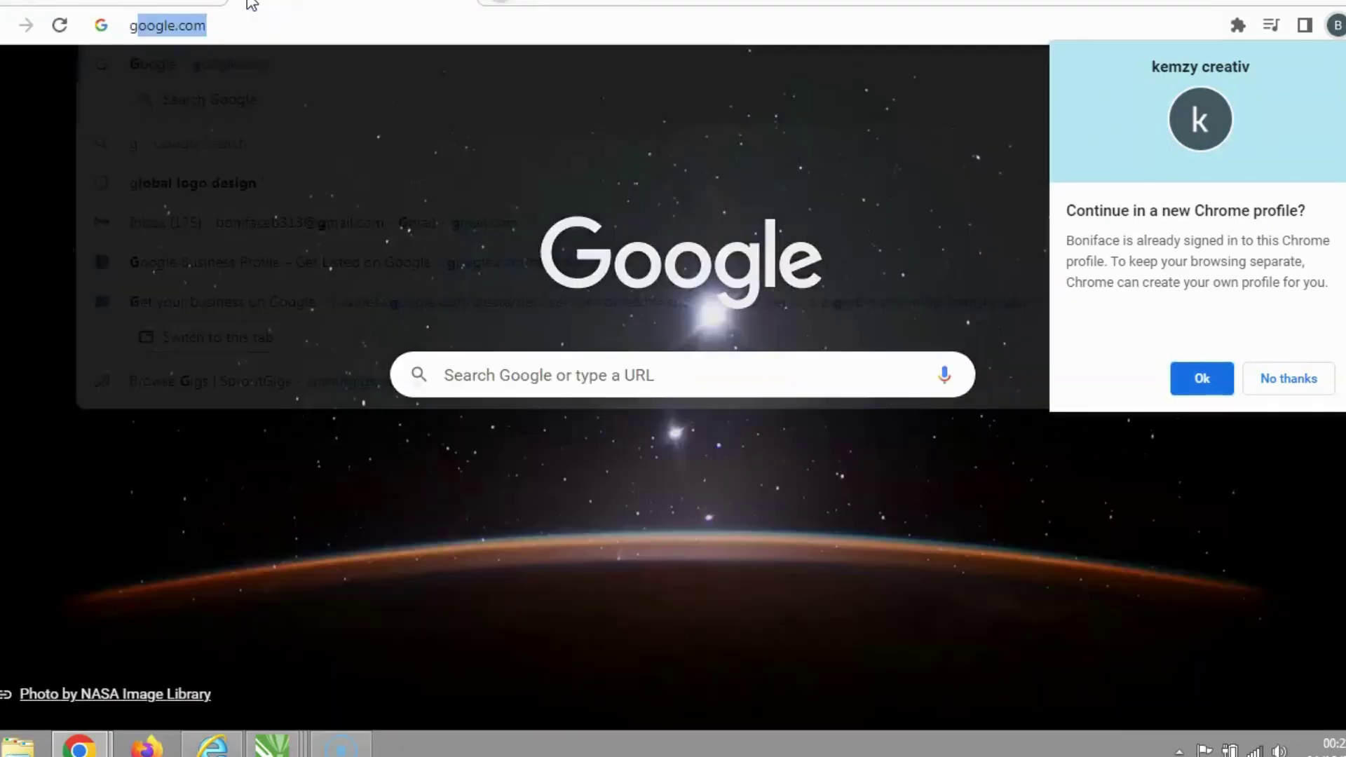
pyautogui.write('o')
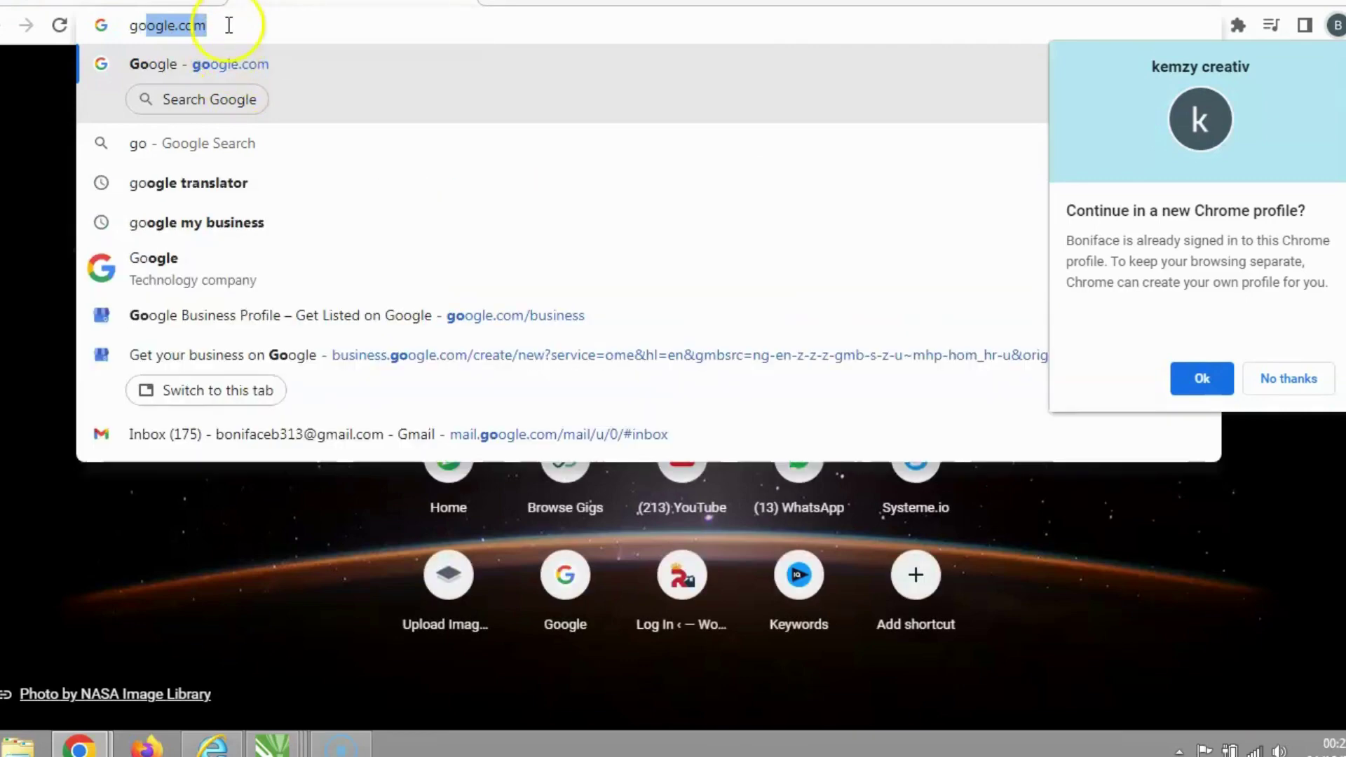
pyautogui.click(229, 26)
pyautogui.write('/business')
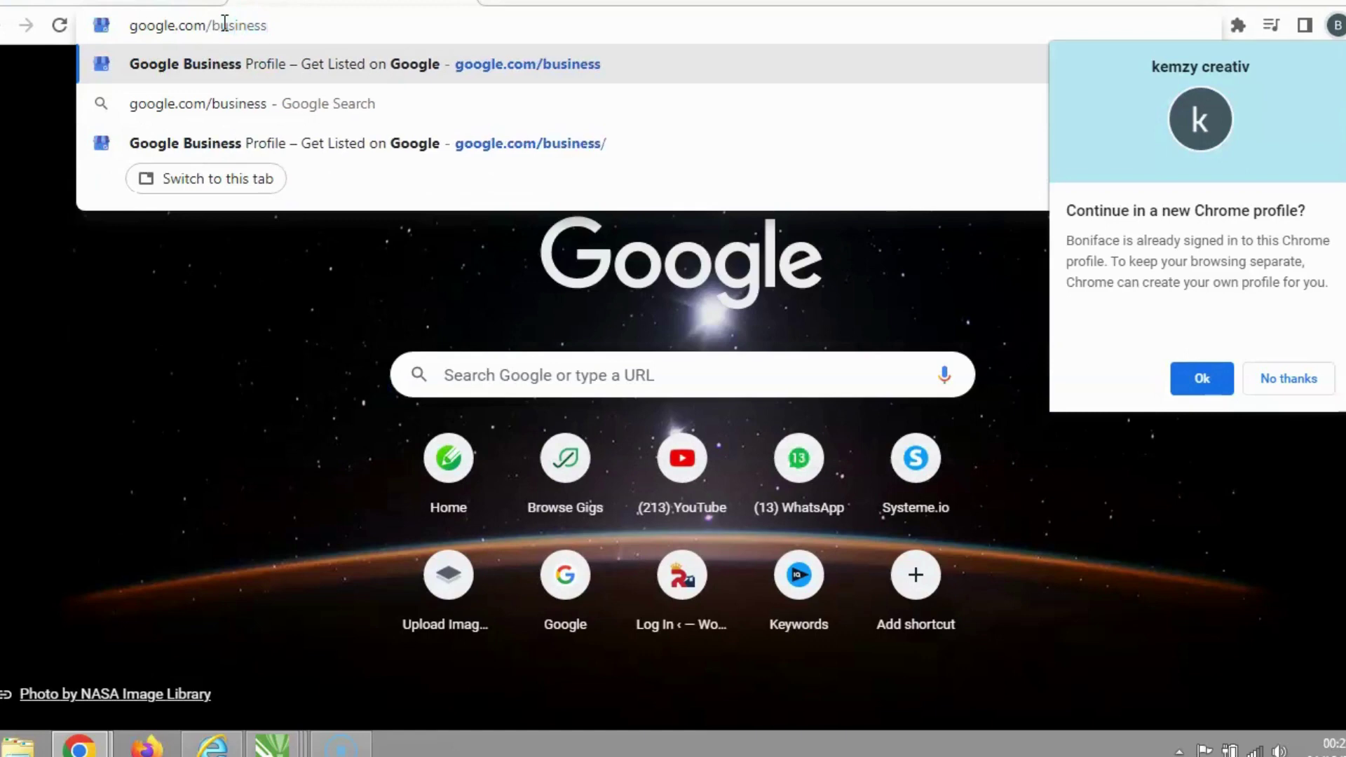
pyautogui.press('Return')
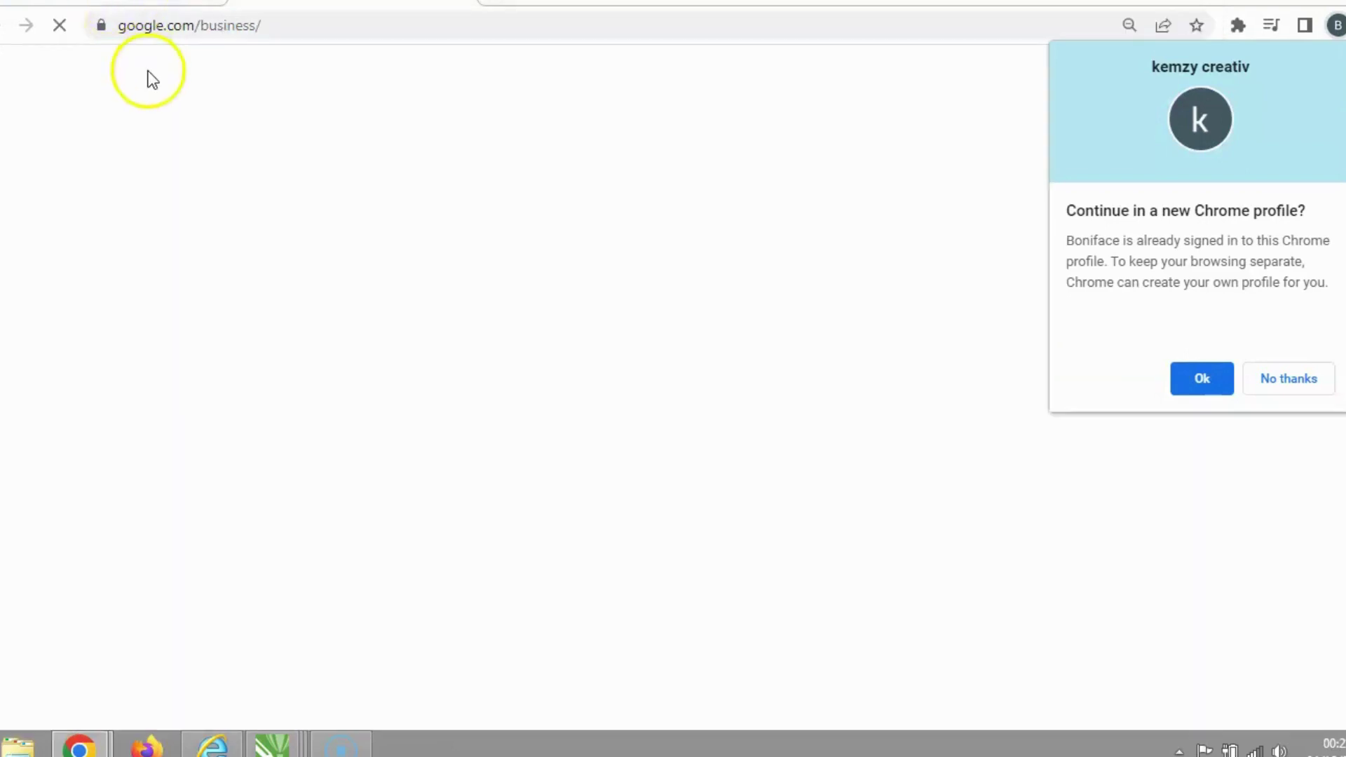
pyautogui.click(1270, 379)
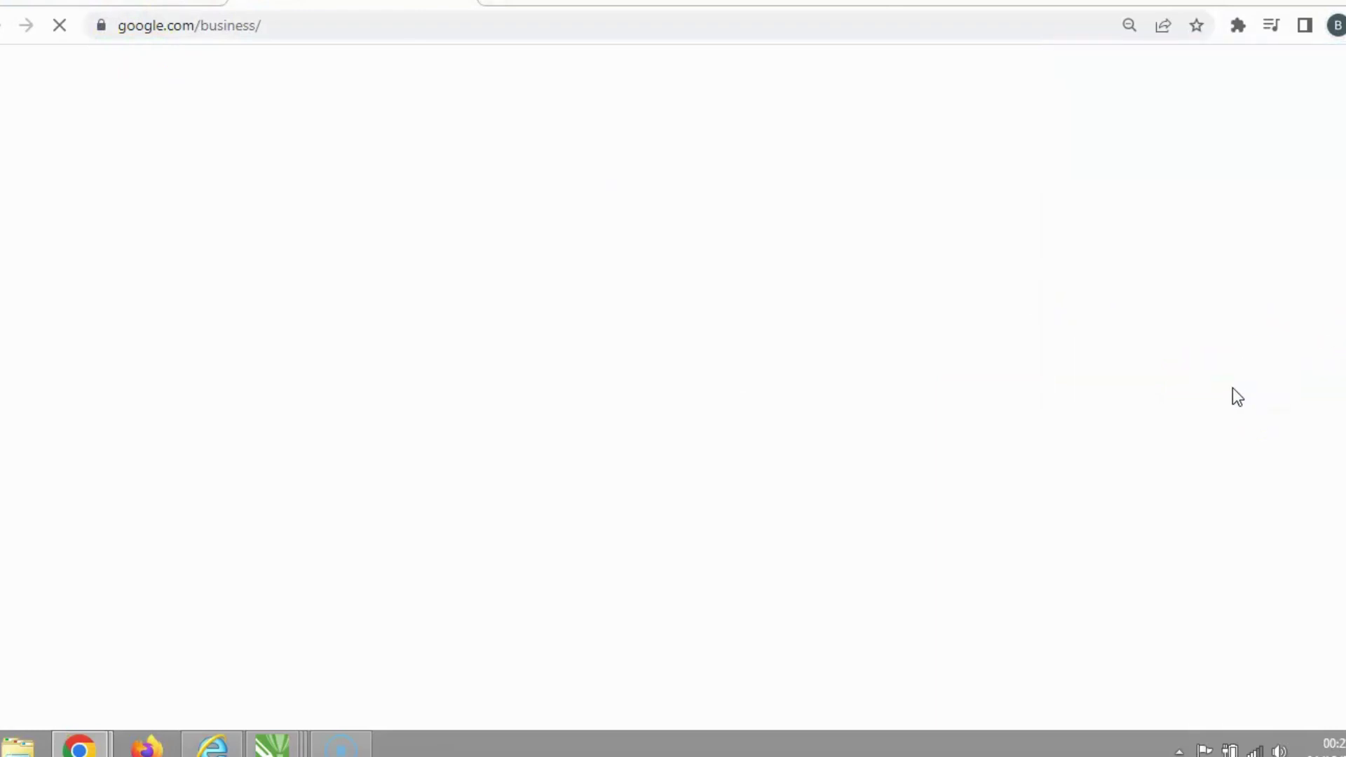
# Browse the Business Profile landing page and choose Manage now to create a profile.
pyautogui.scroll(-3, 496, 346)
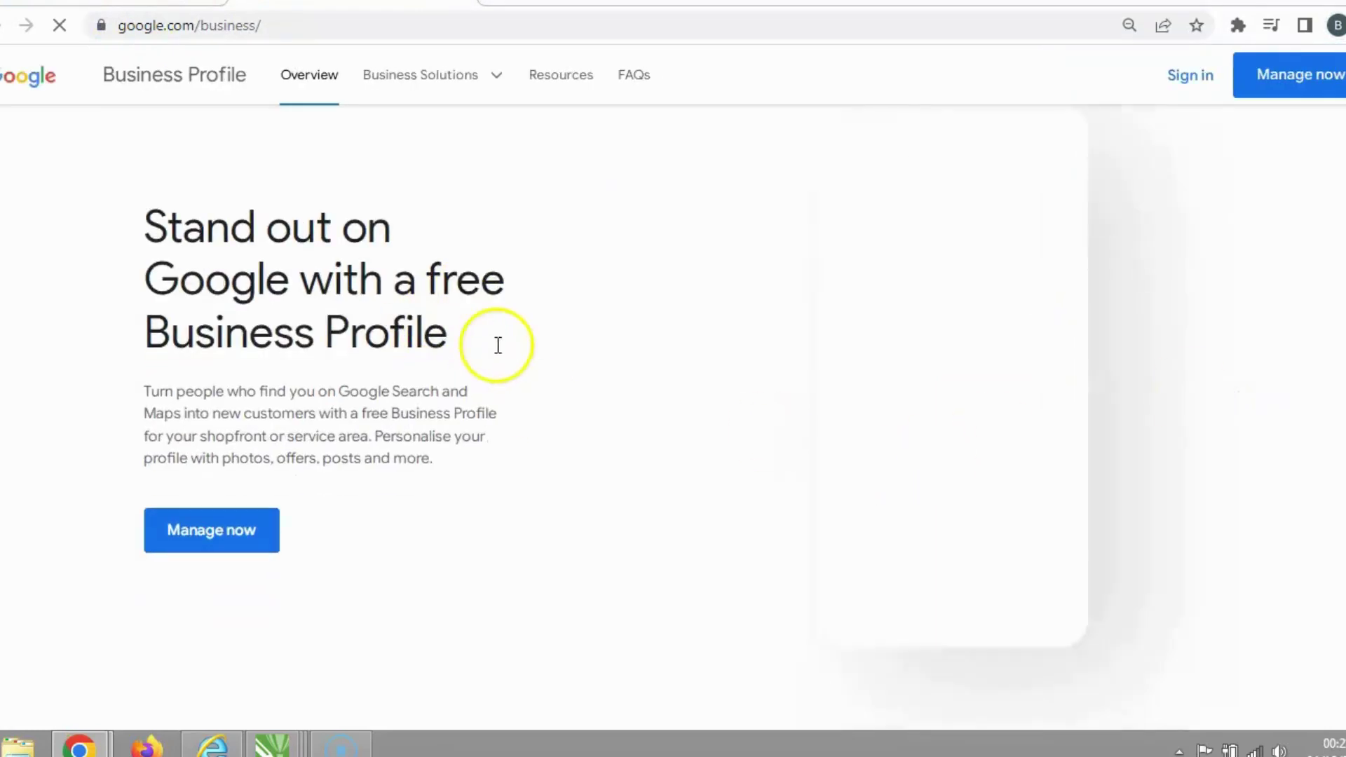
pyautogui.scroll(2, 630, 381)
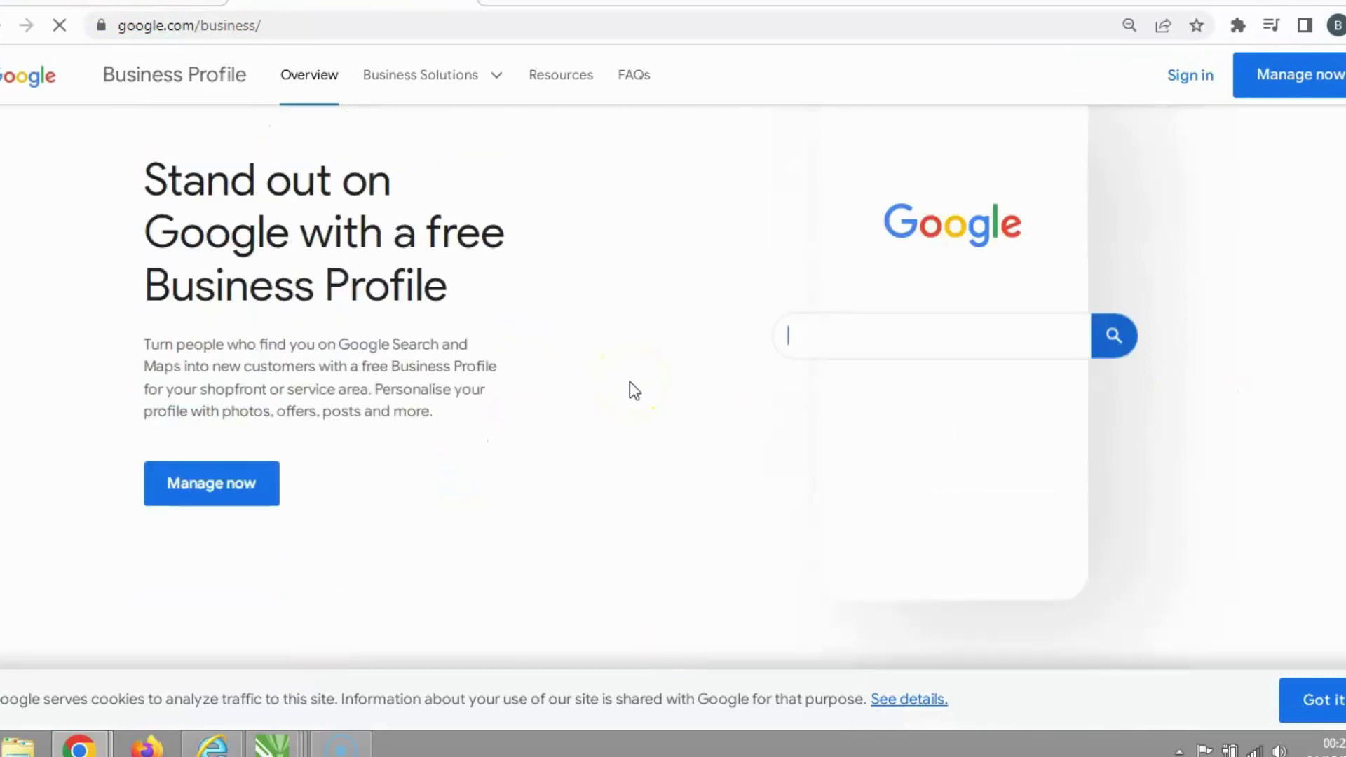
pyautogui.scroll(1, 628, 342)
pyautogui.scroll(1, 628, 342)
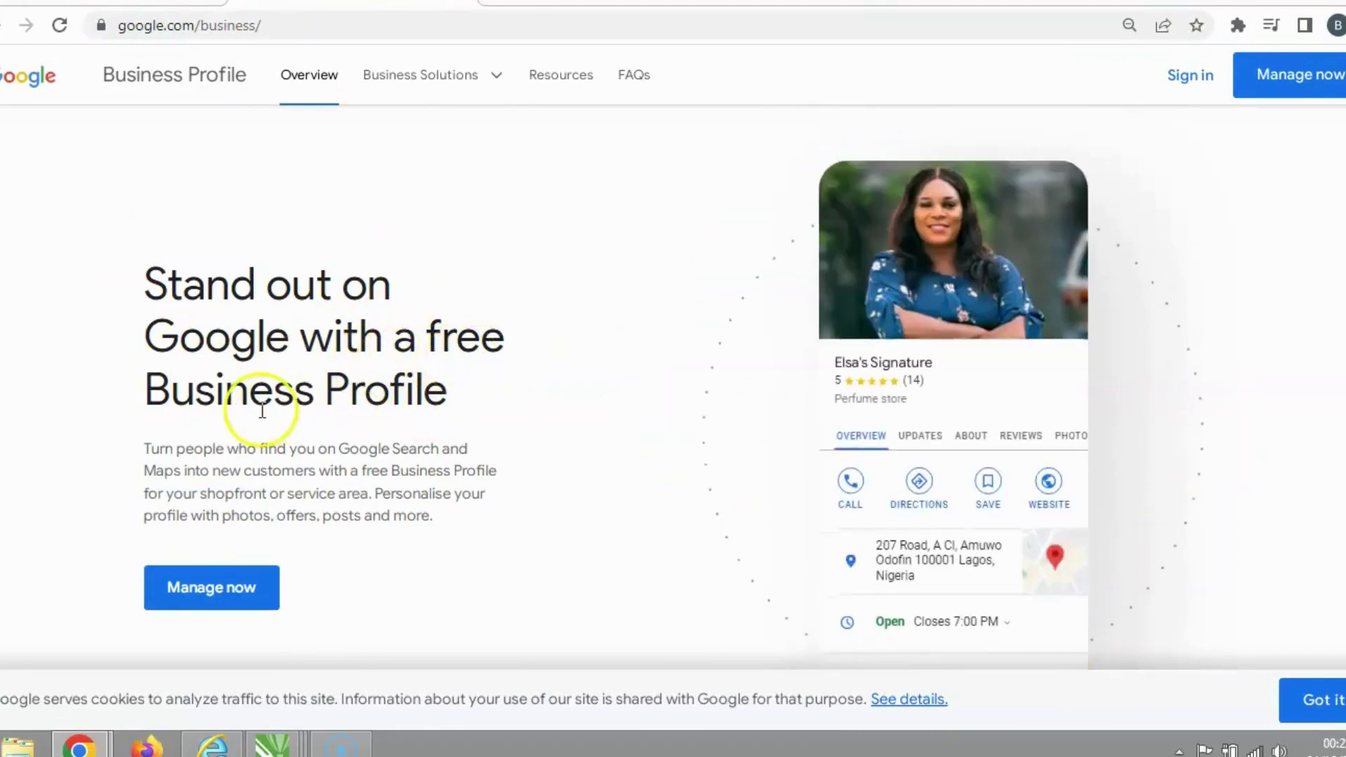
pyautogui.scroll(-3, 225, 580)
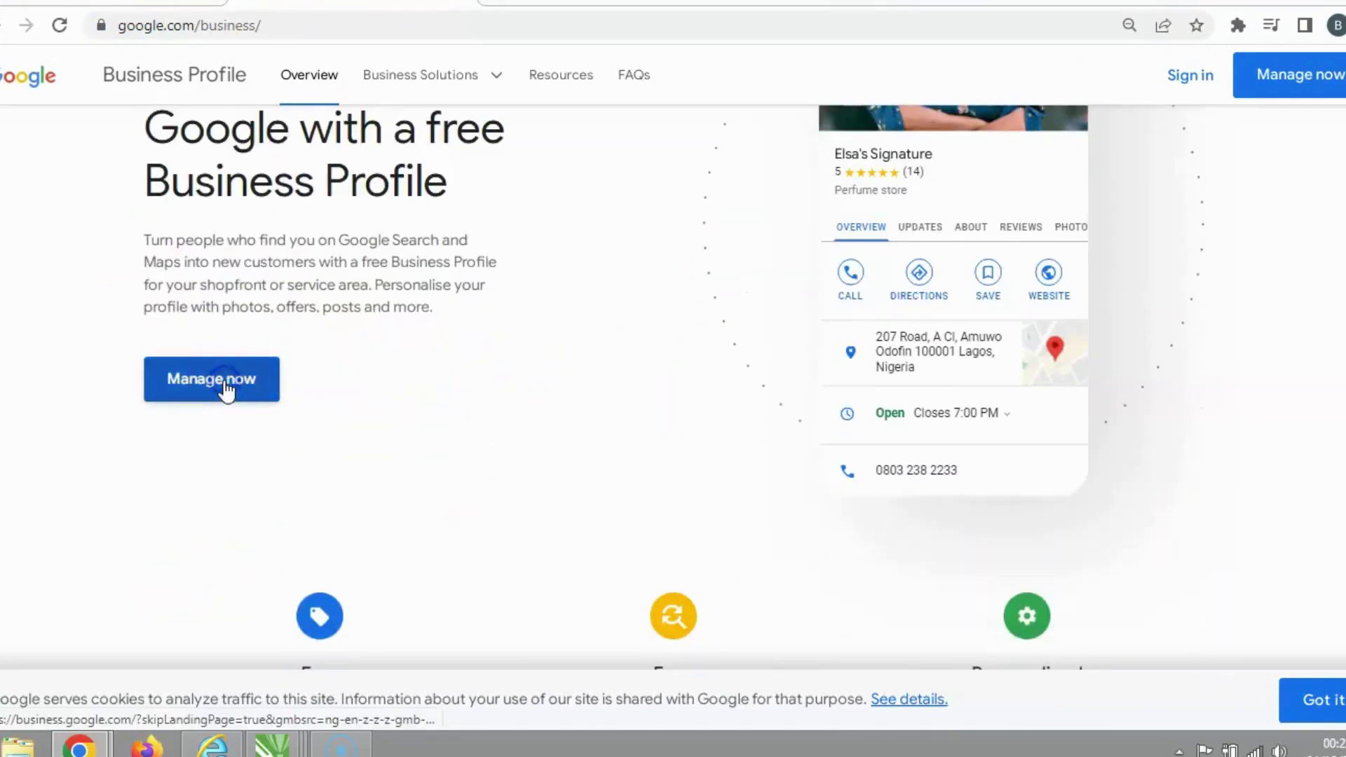
pyautogui.click(223, 380)
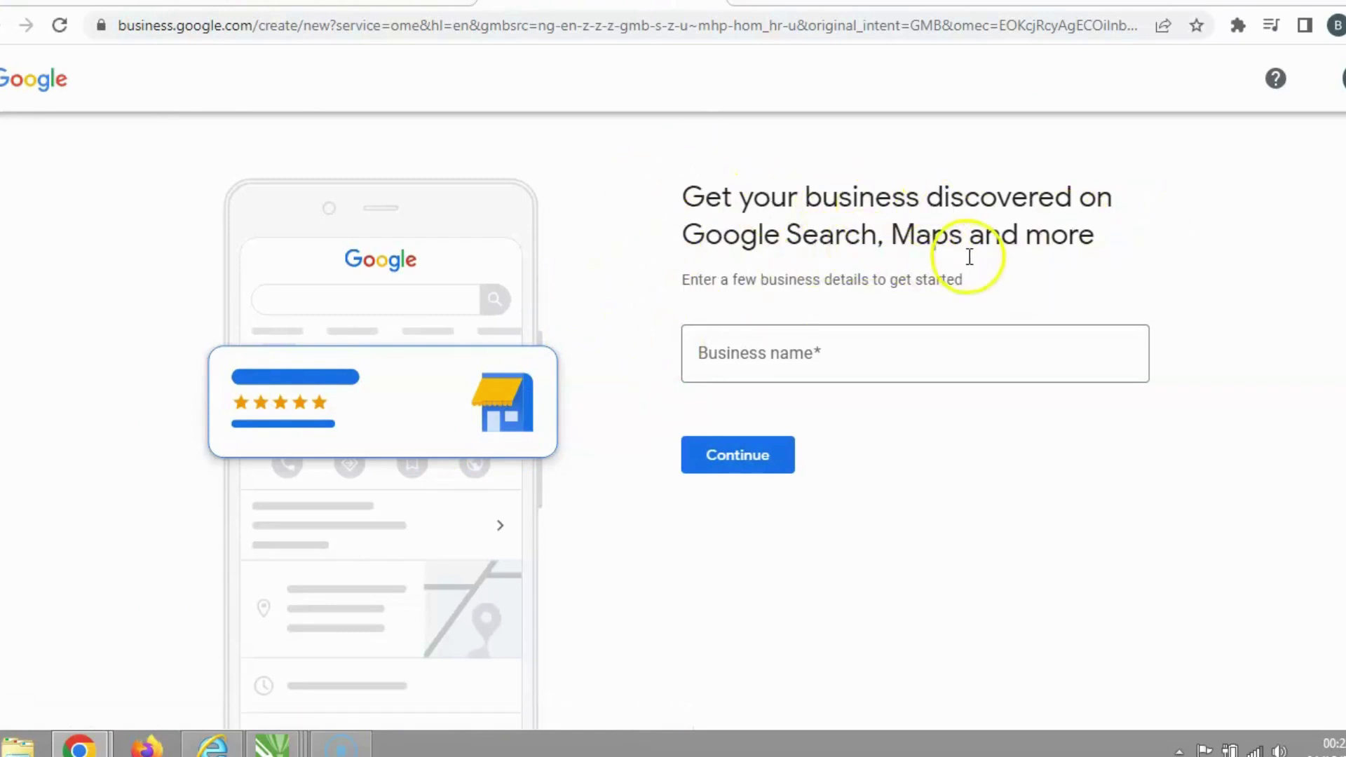
# Enter 'kemzy creative world' as a new business name and continue.
pyautogui.click(791, 352)
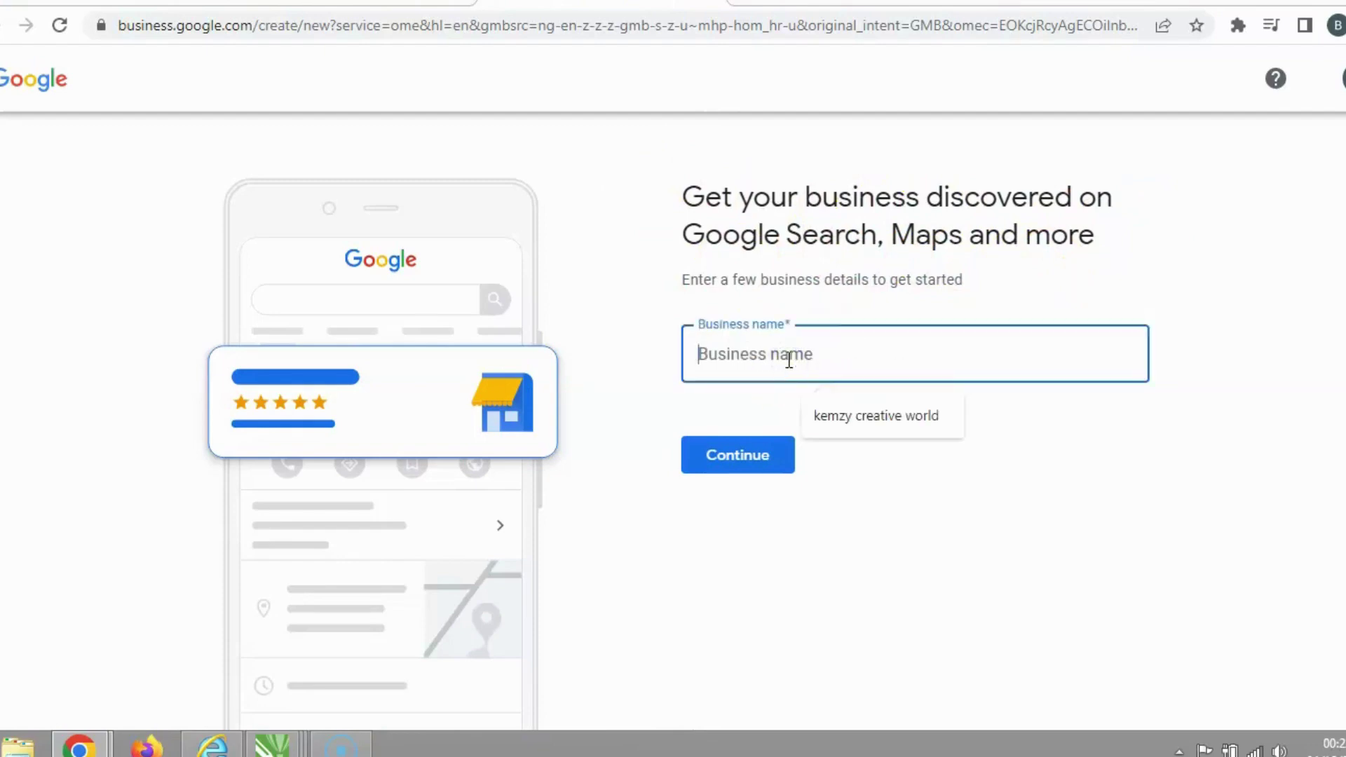
pyautogui.click(879, 423)
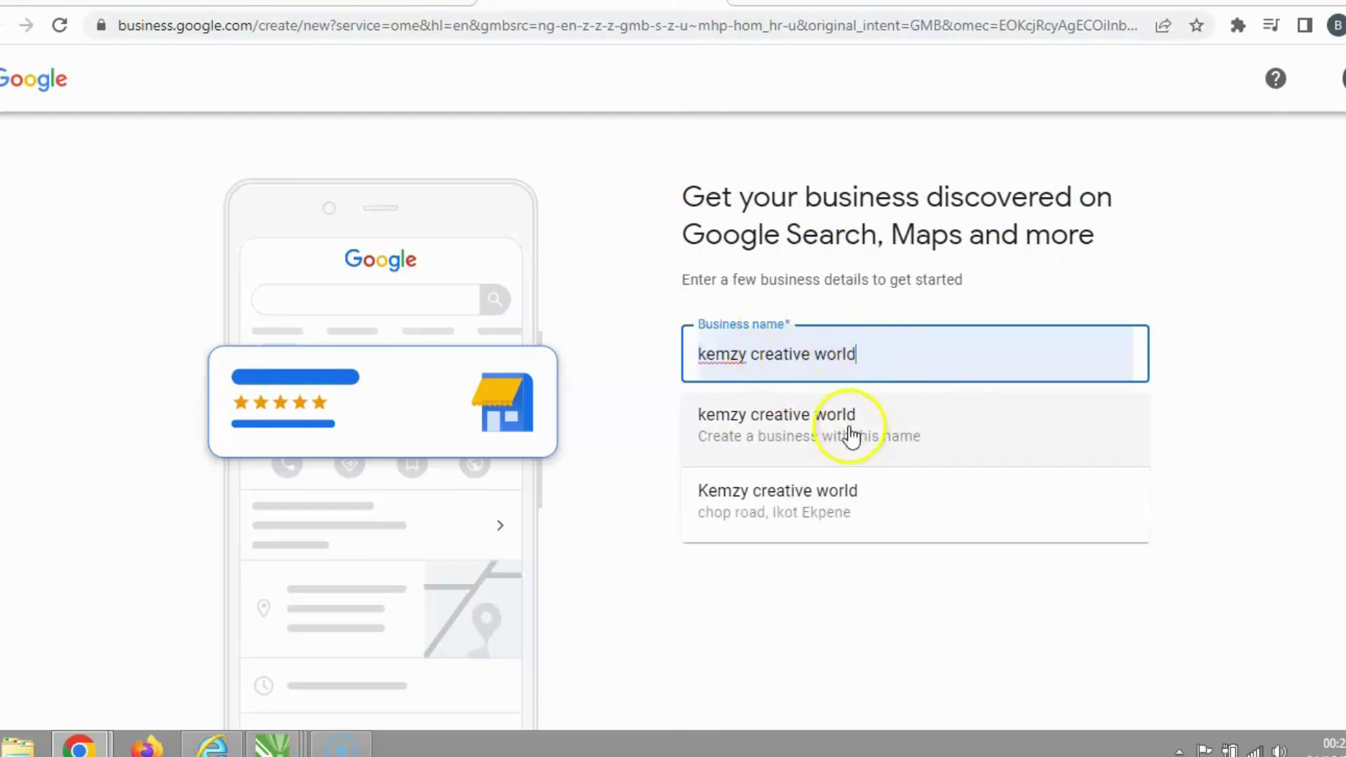
pyautogui.click(754, 438)
pyautogui.click(736, 460)
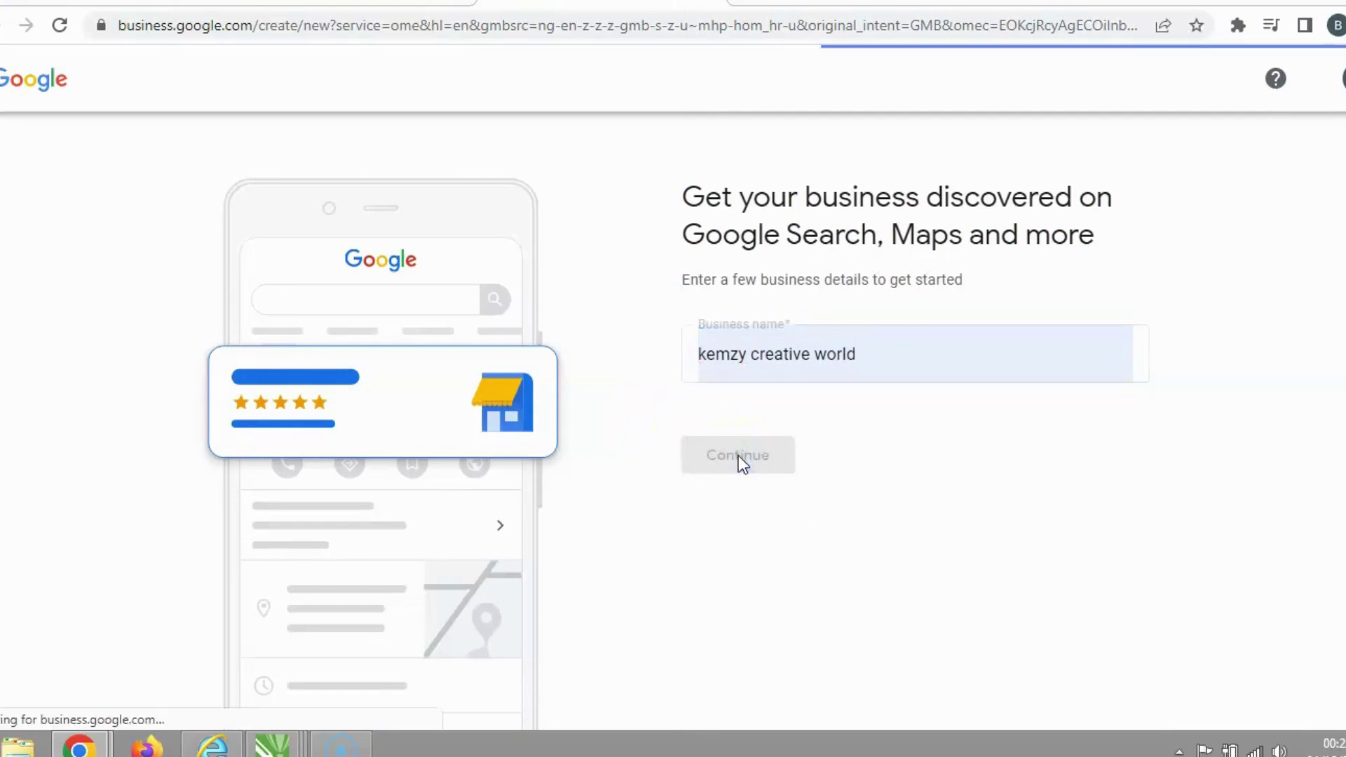
pyautogui.click(761, 457)
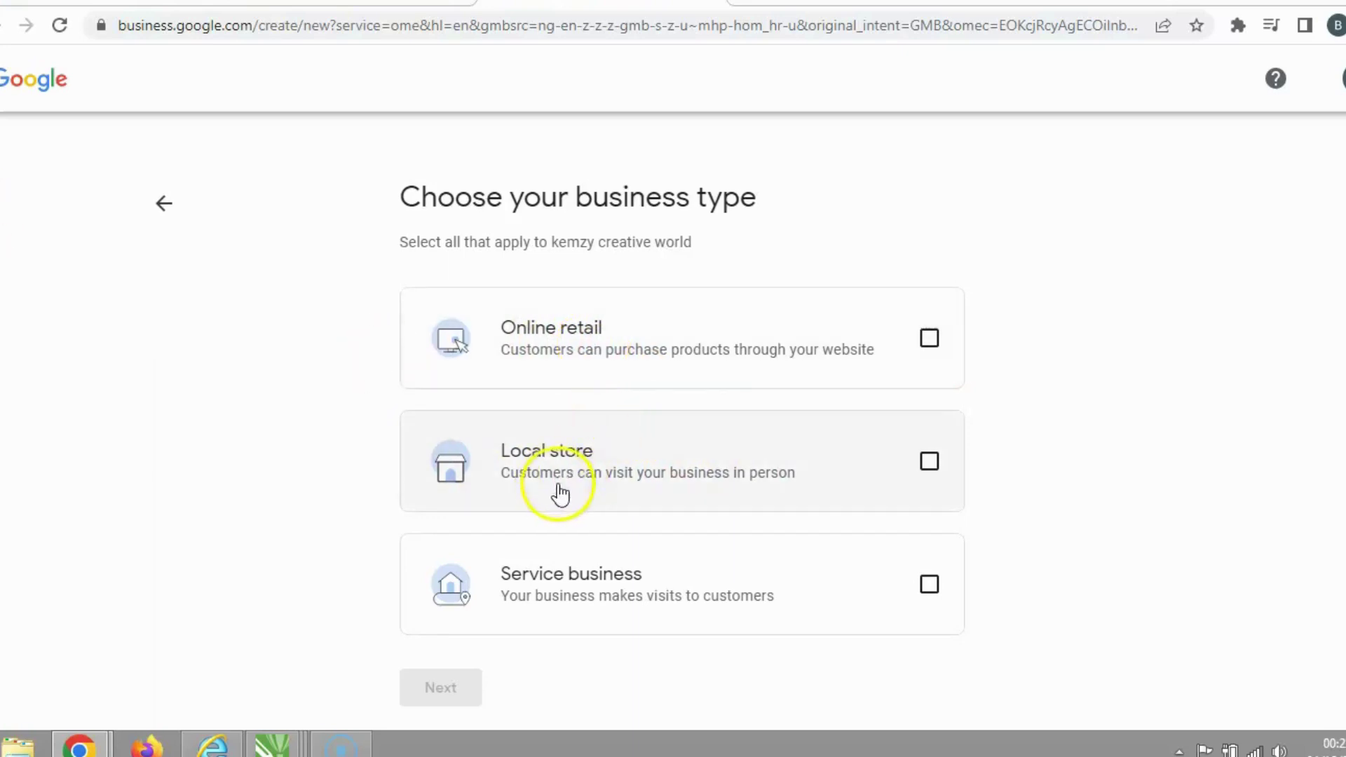
# Select Online retail as the business type and proceed.
pyautogui.click(932, 341)
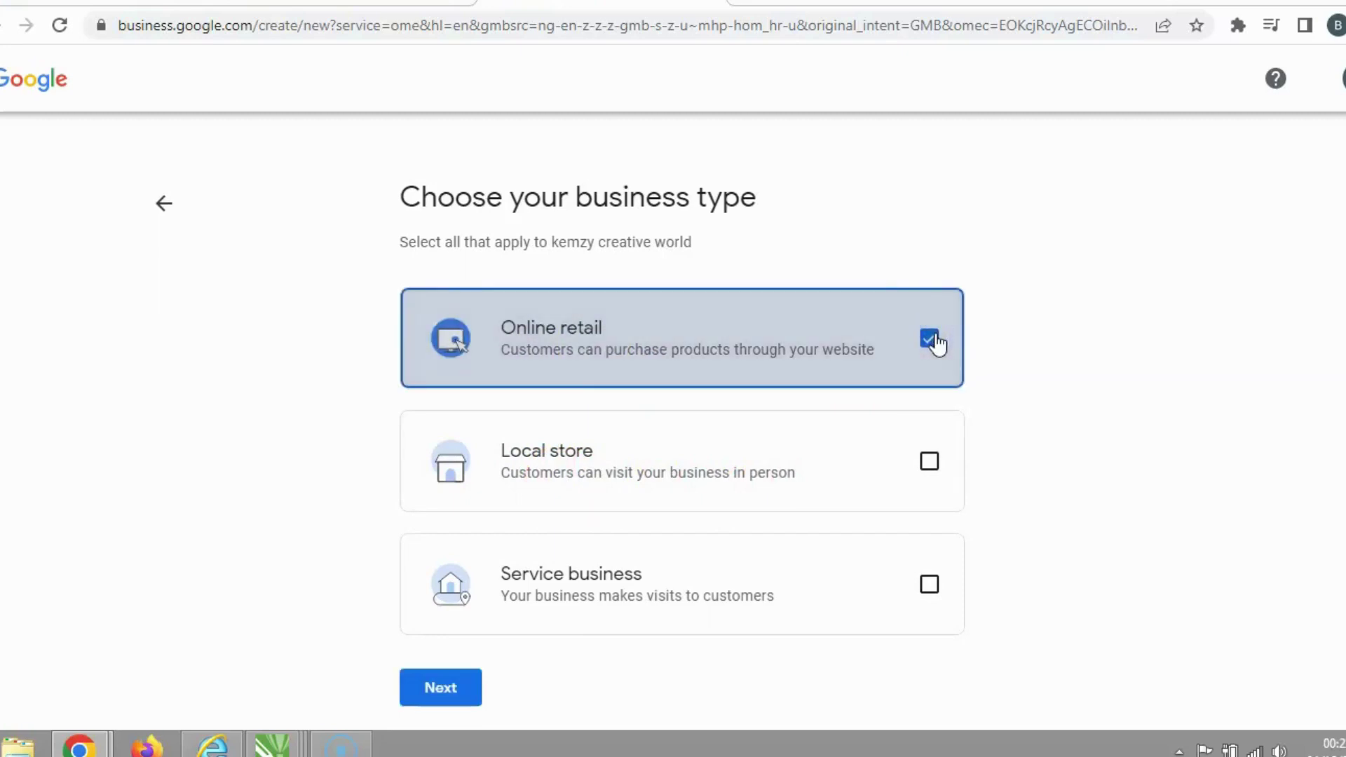
pyautogui.click(445, 686)
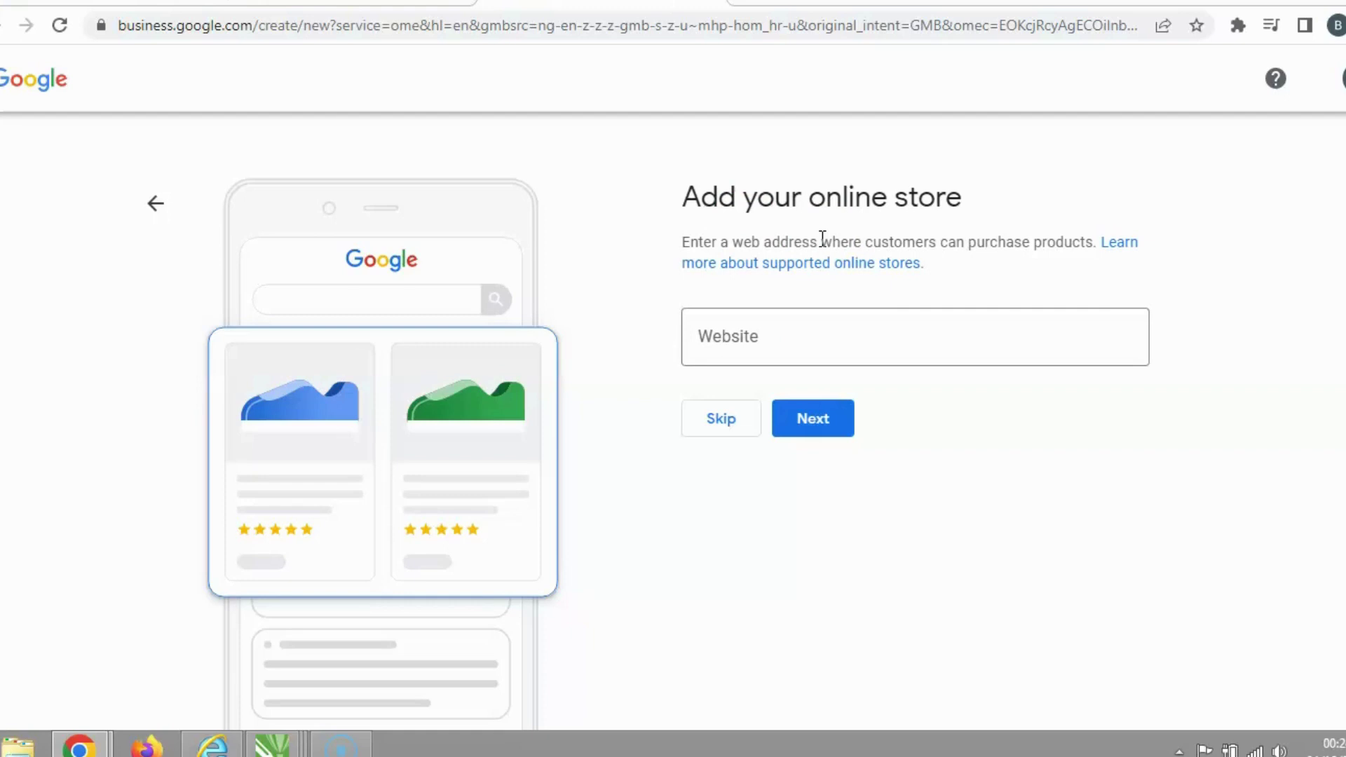
# Clear the partly typed website address and skip the online store step.
pyautogui.click(749, 341)
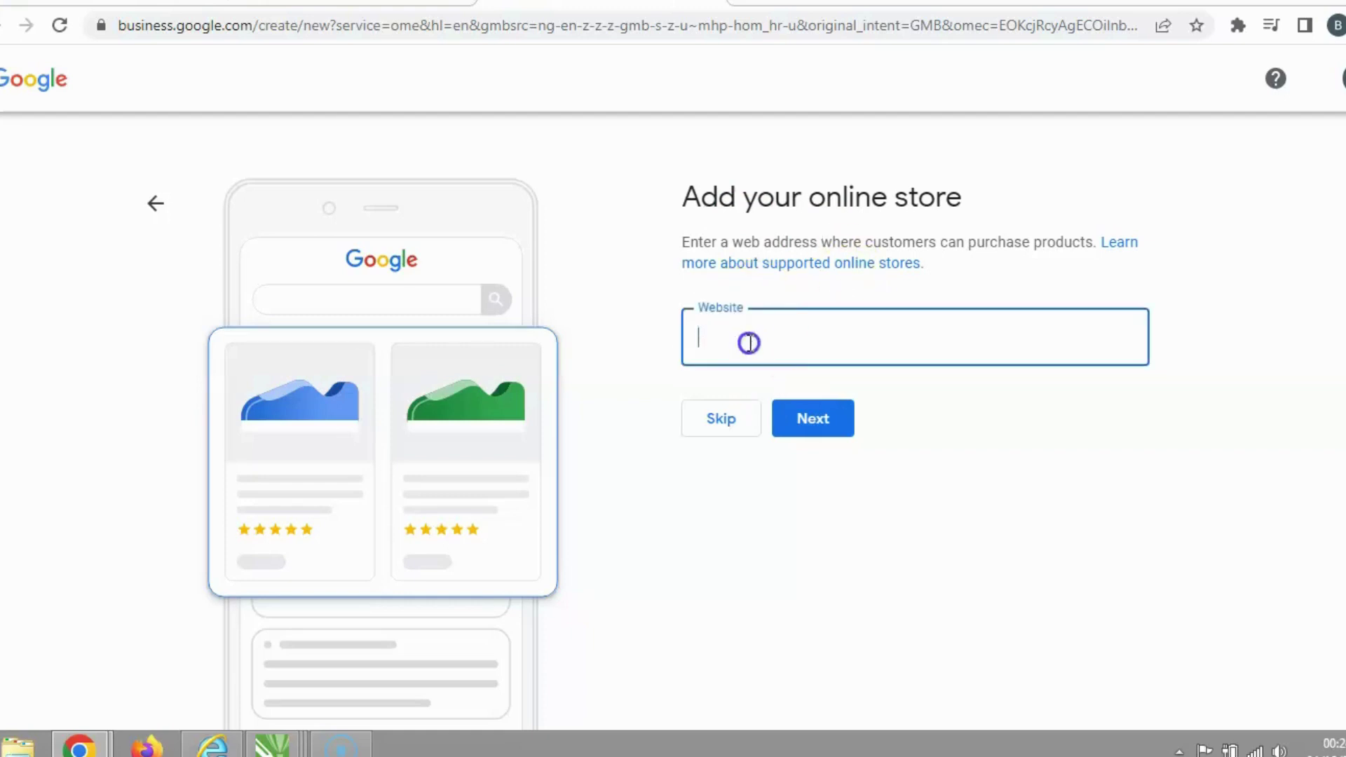
pyautogui.write('www.k')
pyautogui.moveTo(750, 342); pyautogui.dragTo(675, 348)
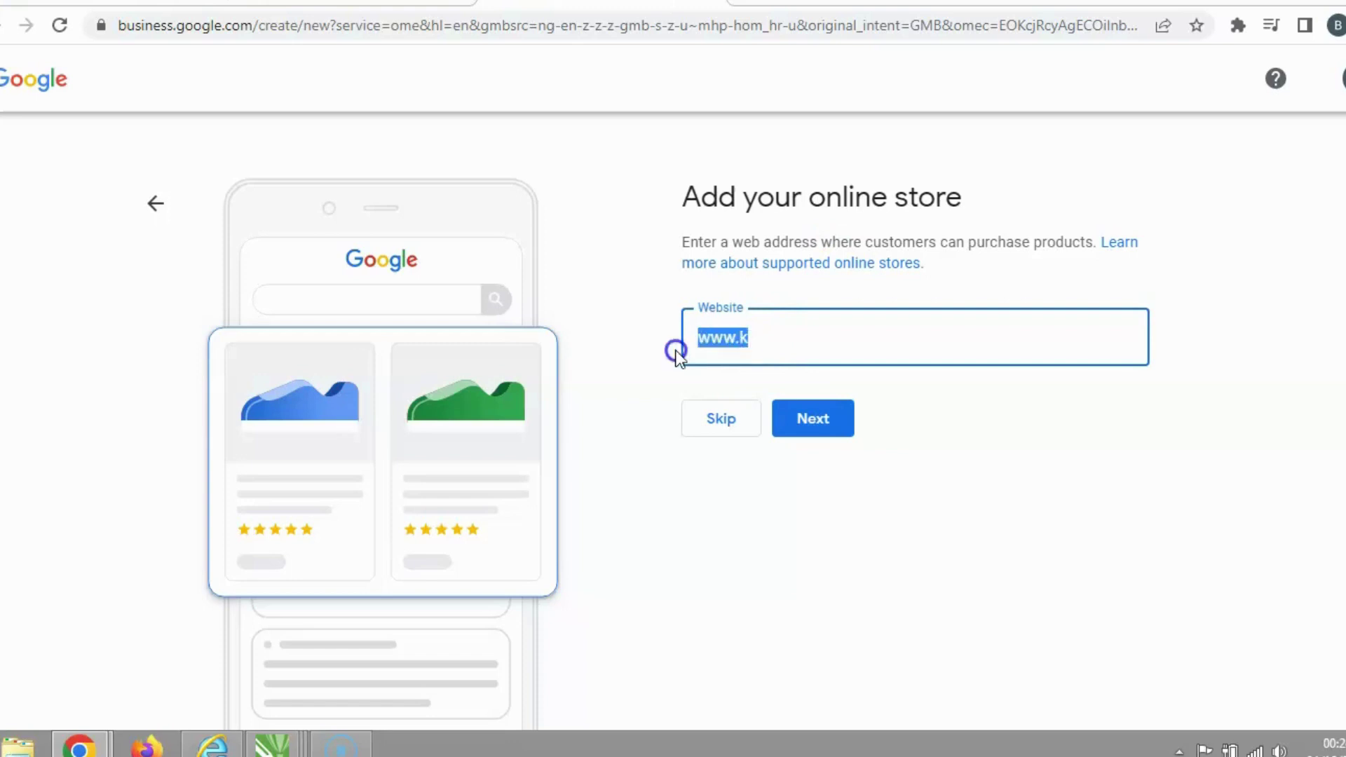
pyautogui.press('BackSpace')
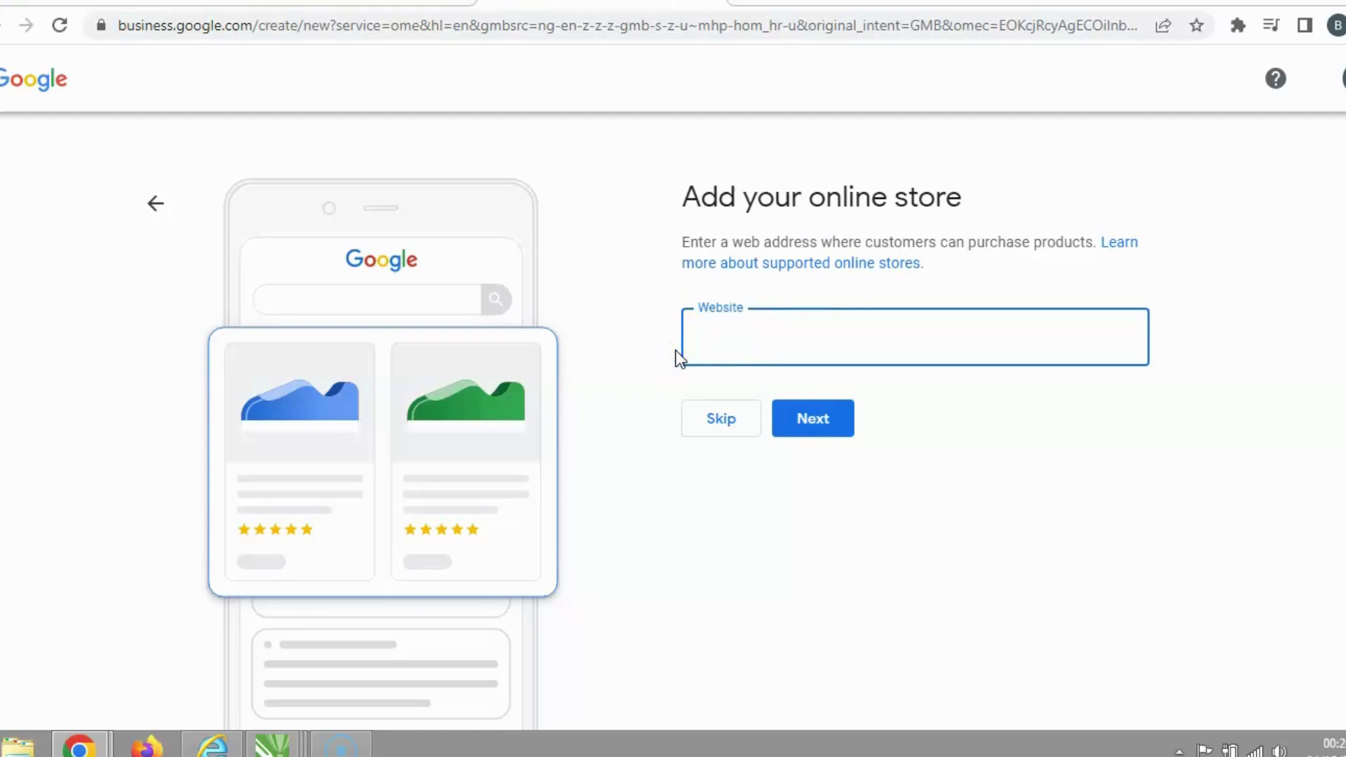
pyautogui.click(708, 426)
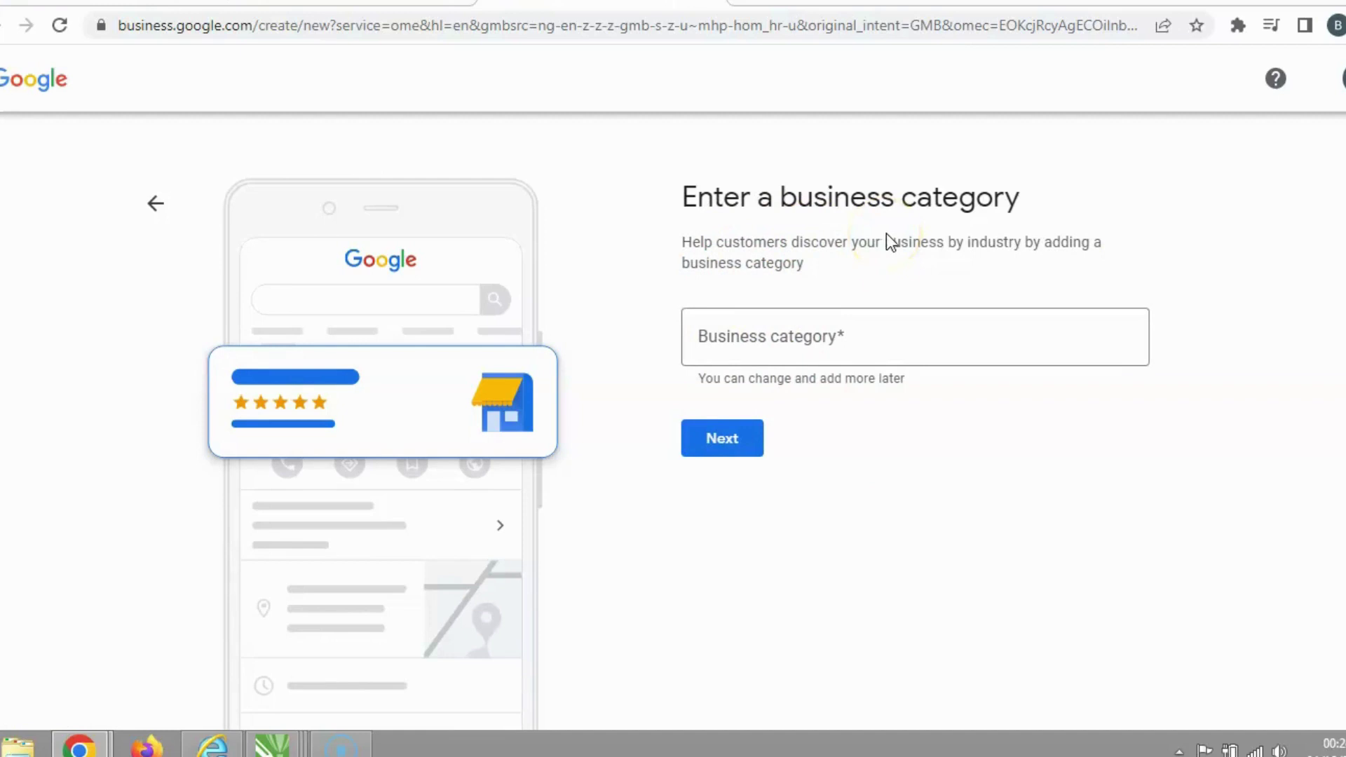
# Choose Graphic designer as the business category and begin the street address.
pyautogui.click(807, 351)
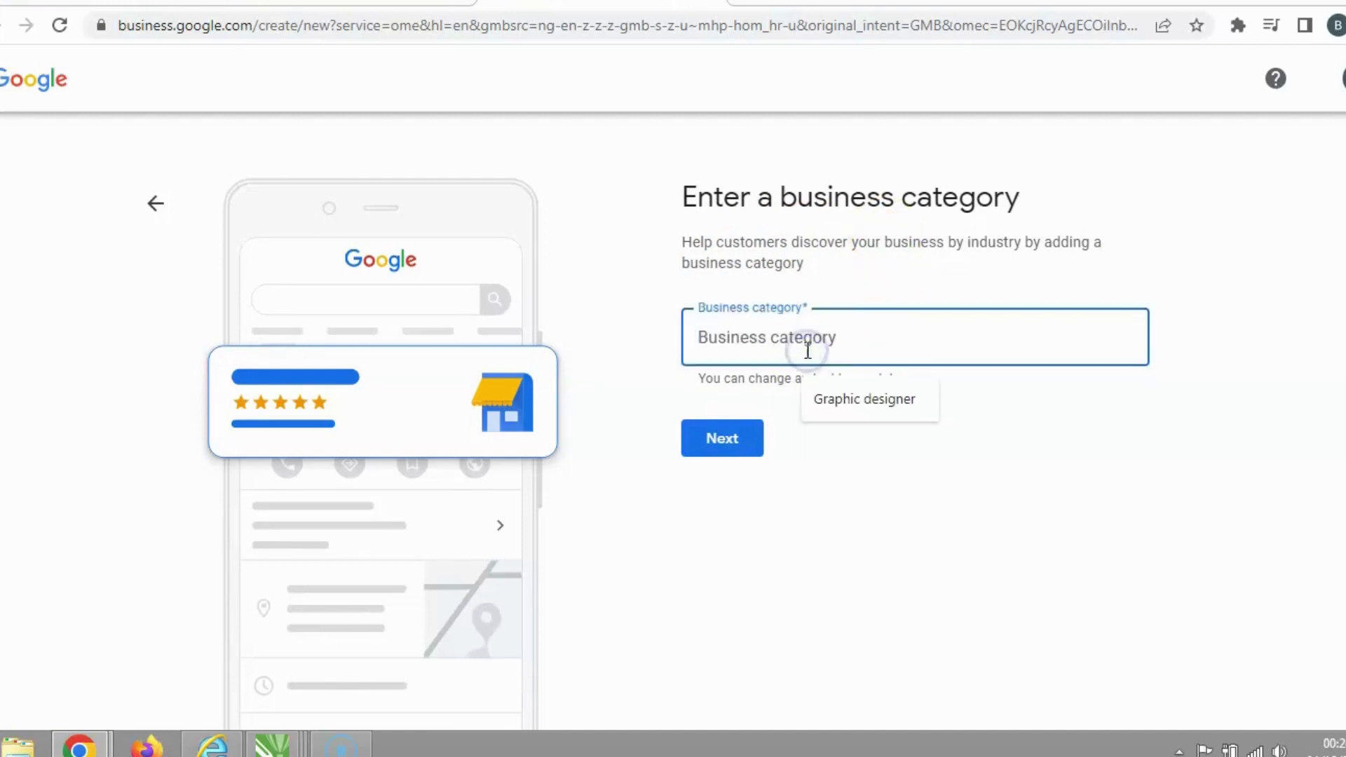
pyautogui.click(848, 401)
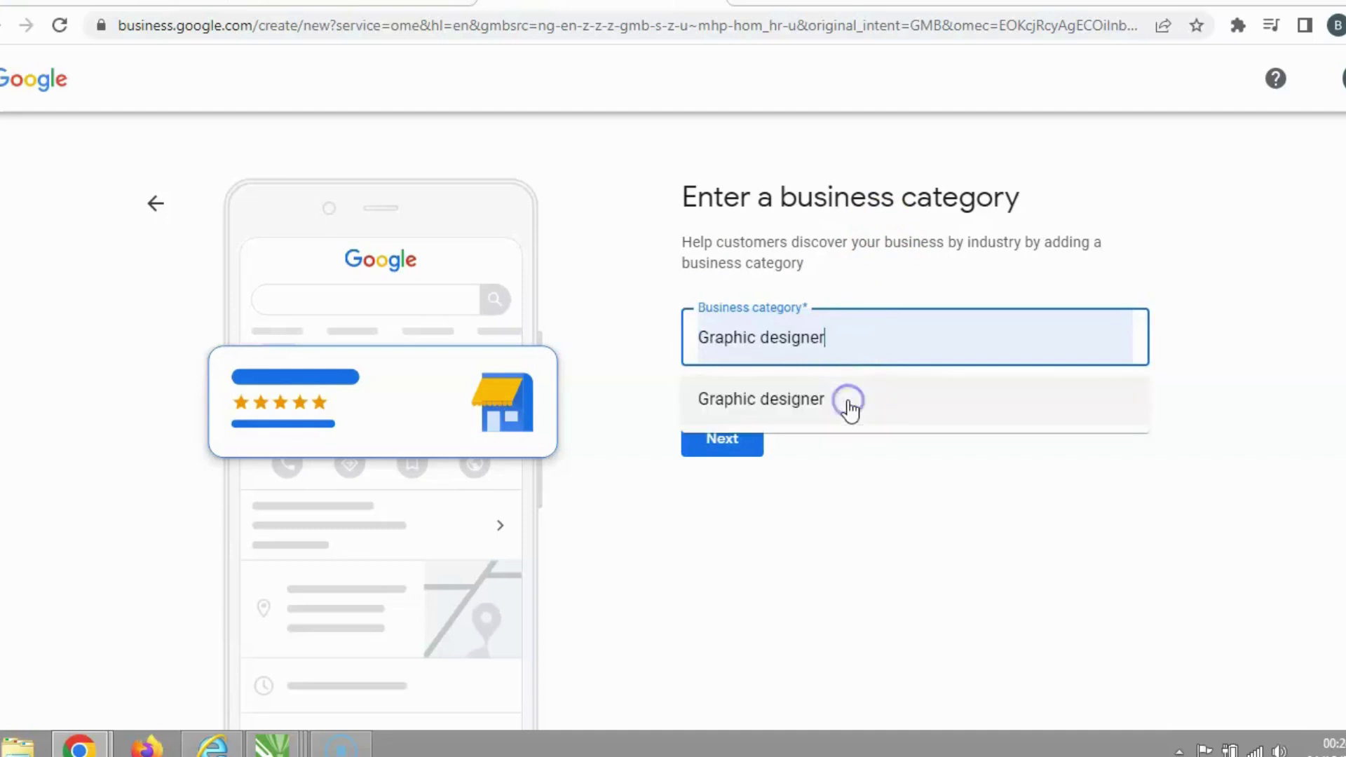
pyautogui.click(787, 413)
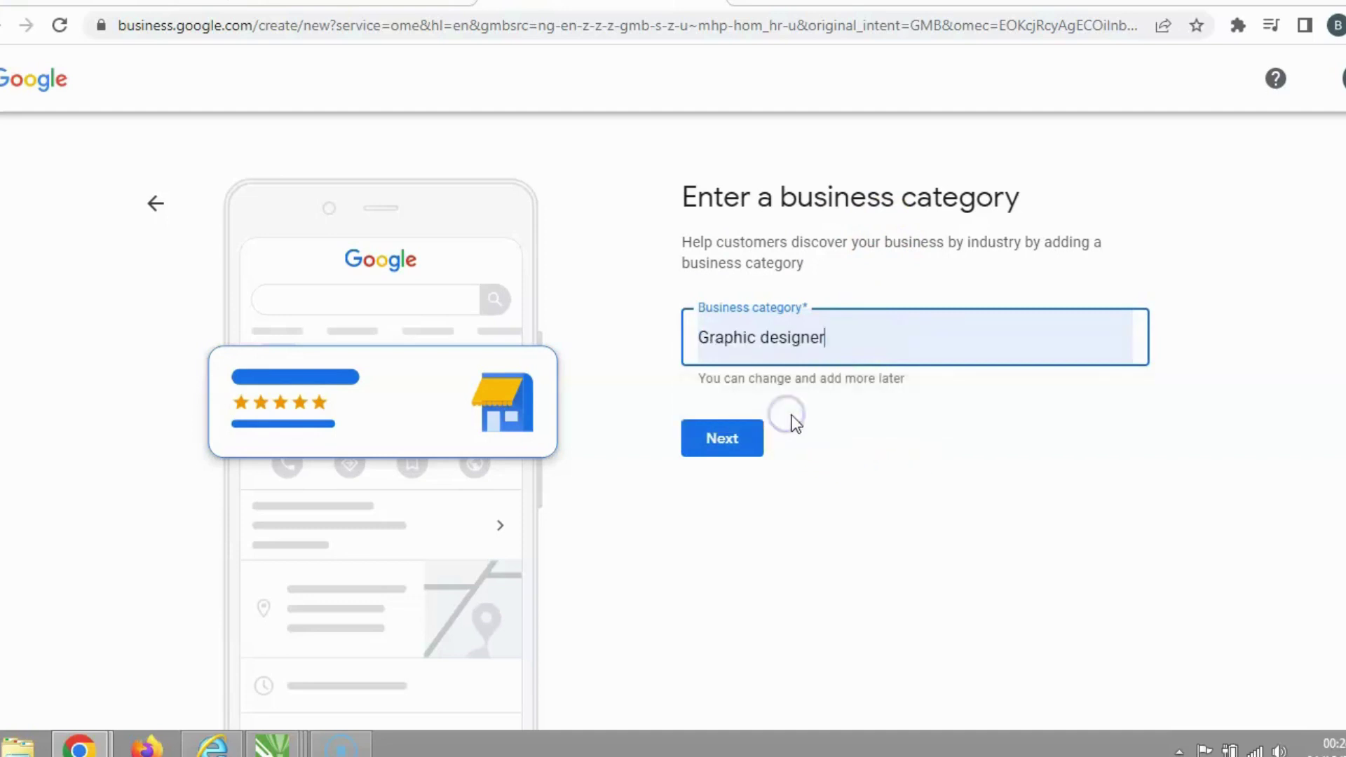
pyautogui.click(742, 441)
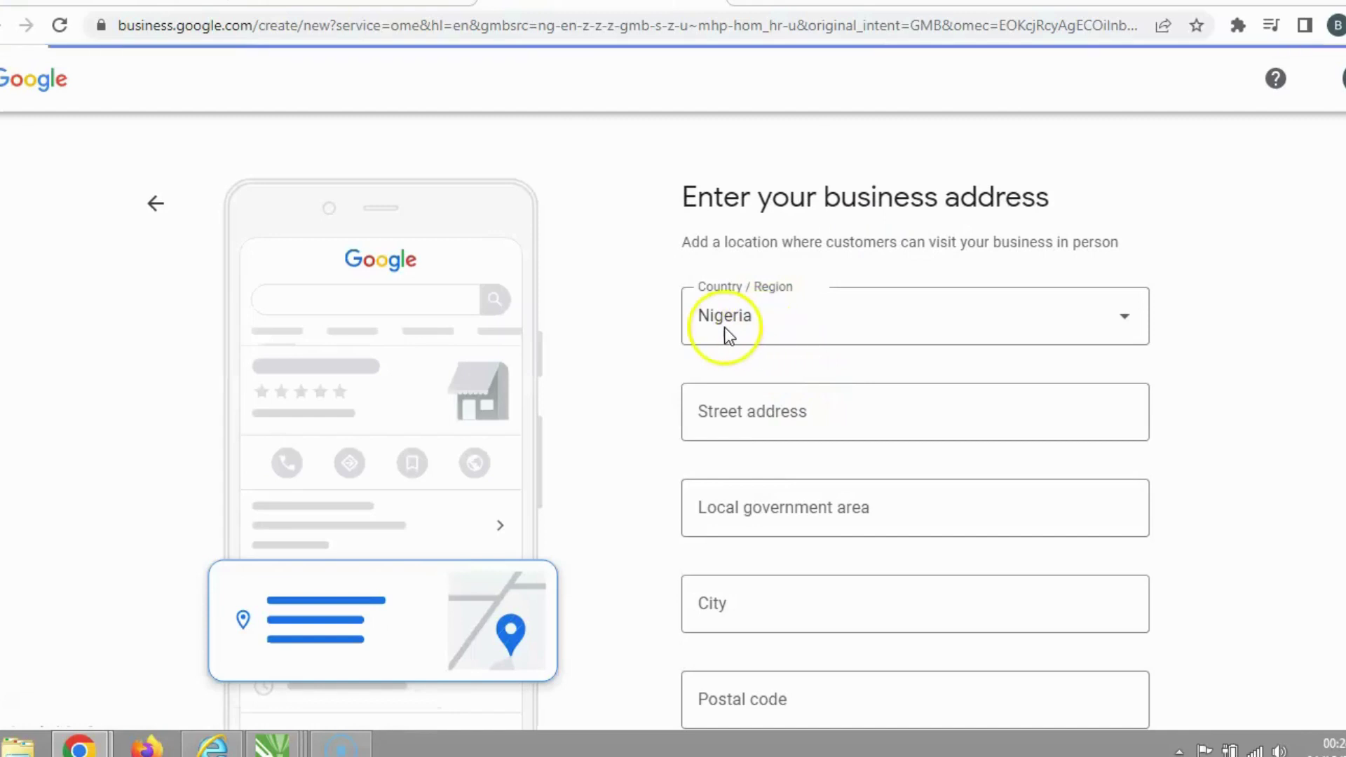
pyautogui.click(854, 419)
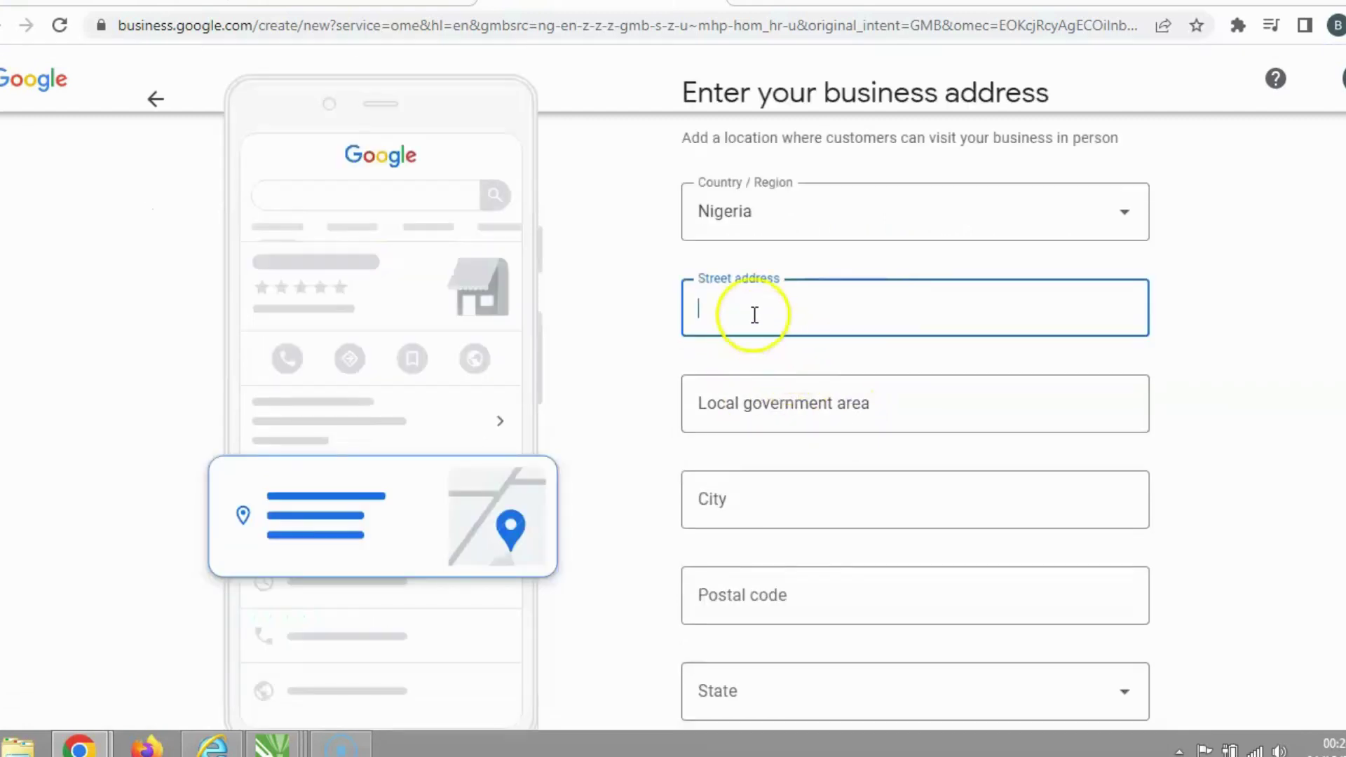
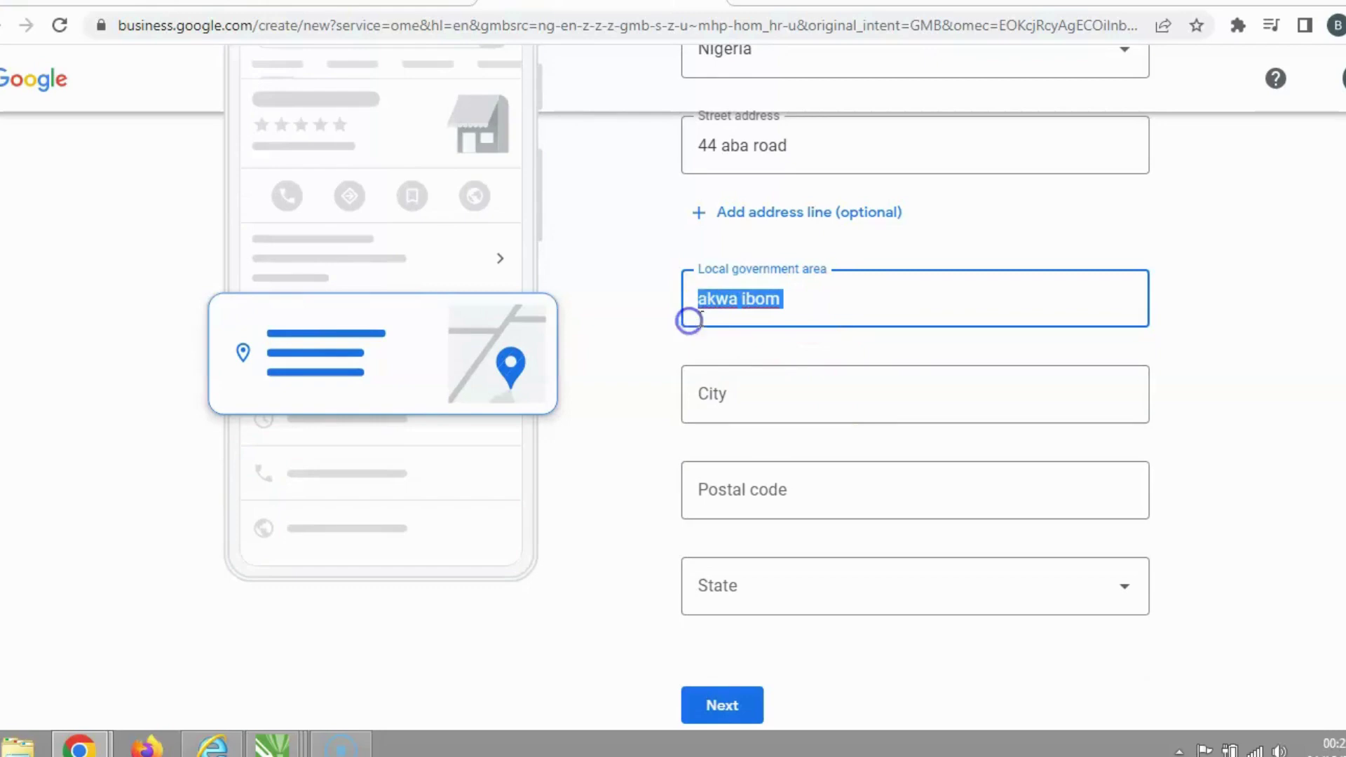
# Replace the local government area entry and fill in the city, both as 'ikot ekpene'.
pyautogui.press('BackSpace')
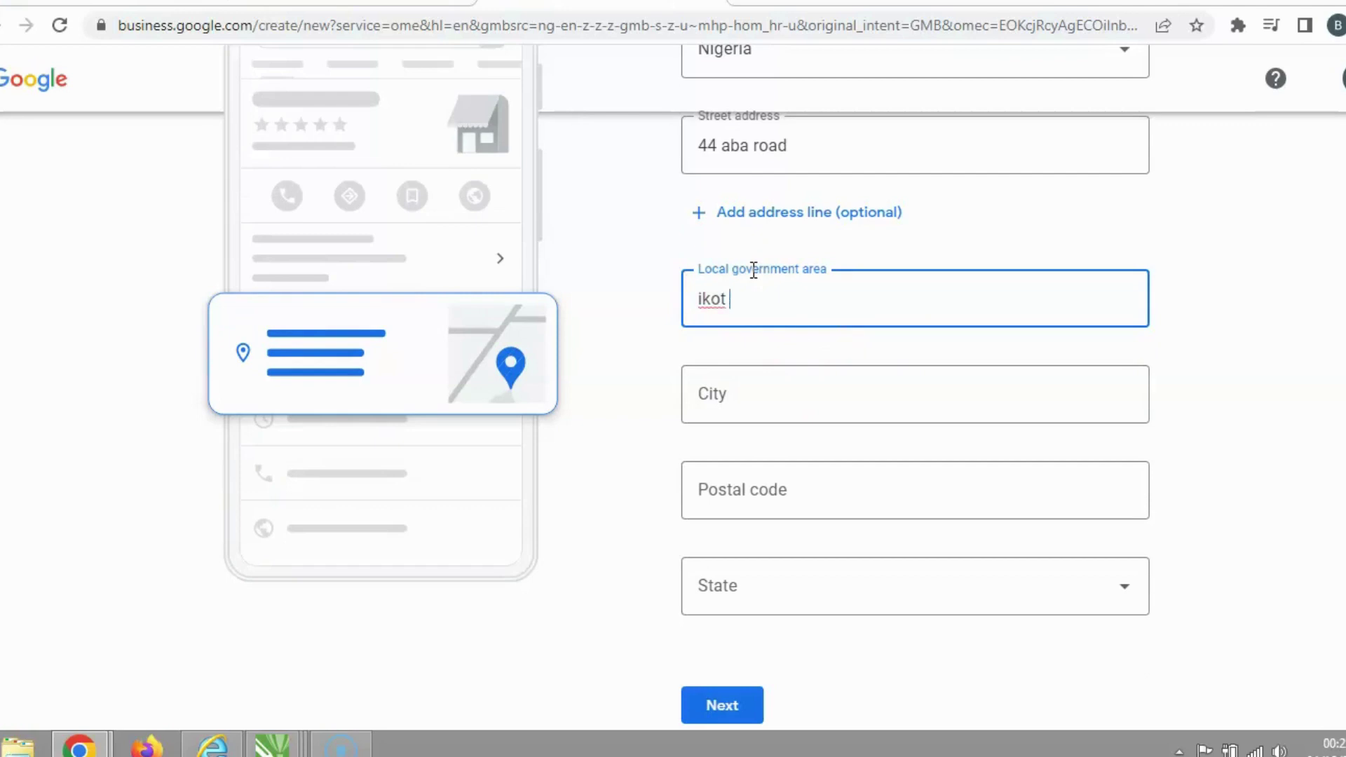
pyautogui.write('ikot ekpene')
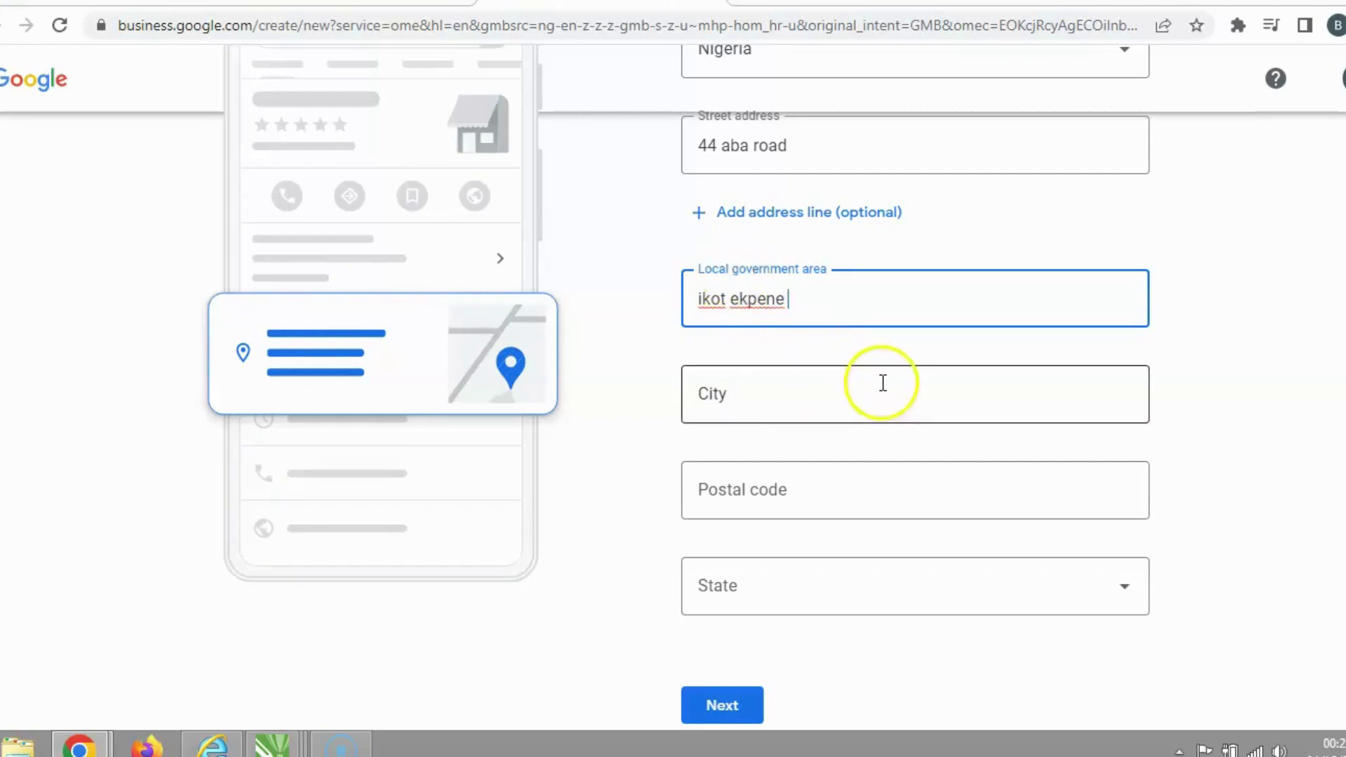
pyautogui.click(806, 400)
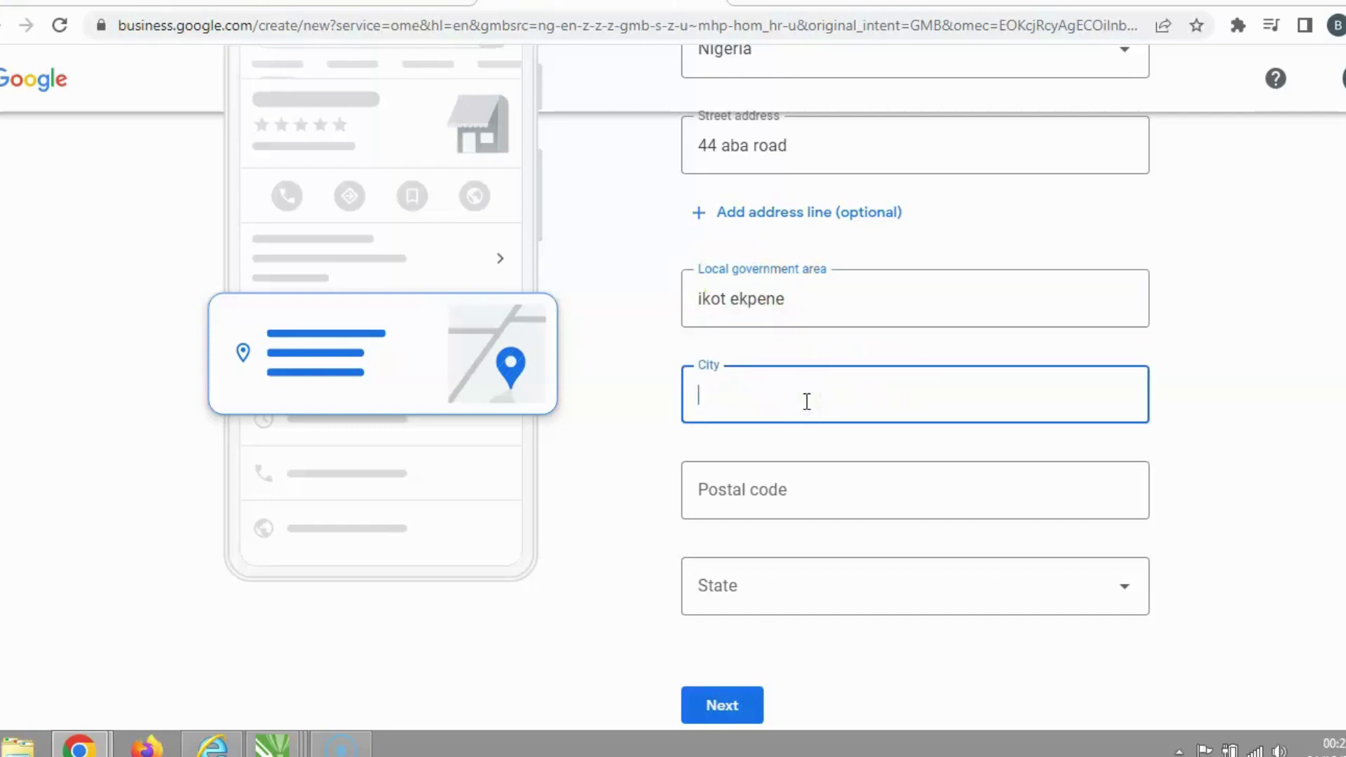
pyautogui.write('iko')
pyautogui.scroll(3, 807, 401)
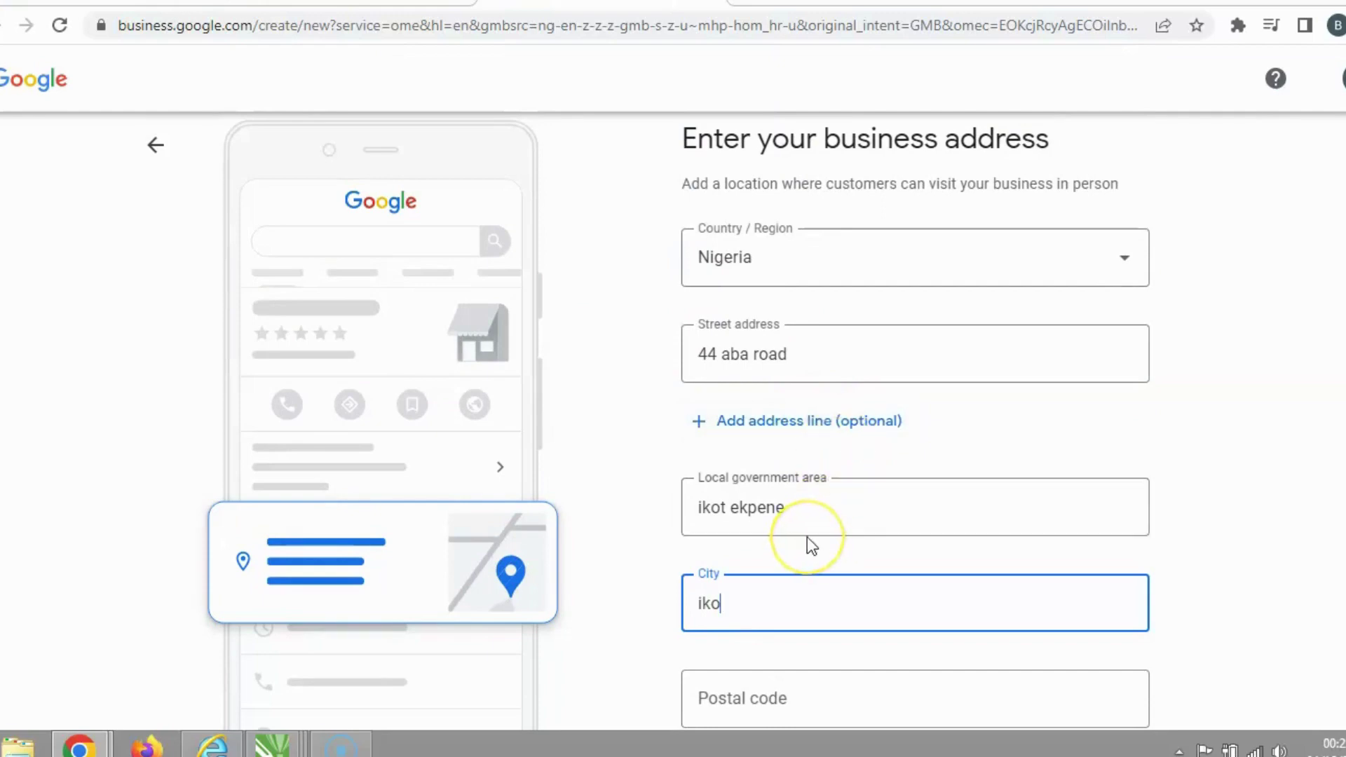
pyautogui.scroll(-3, 806, 540)
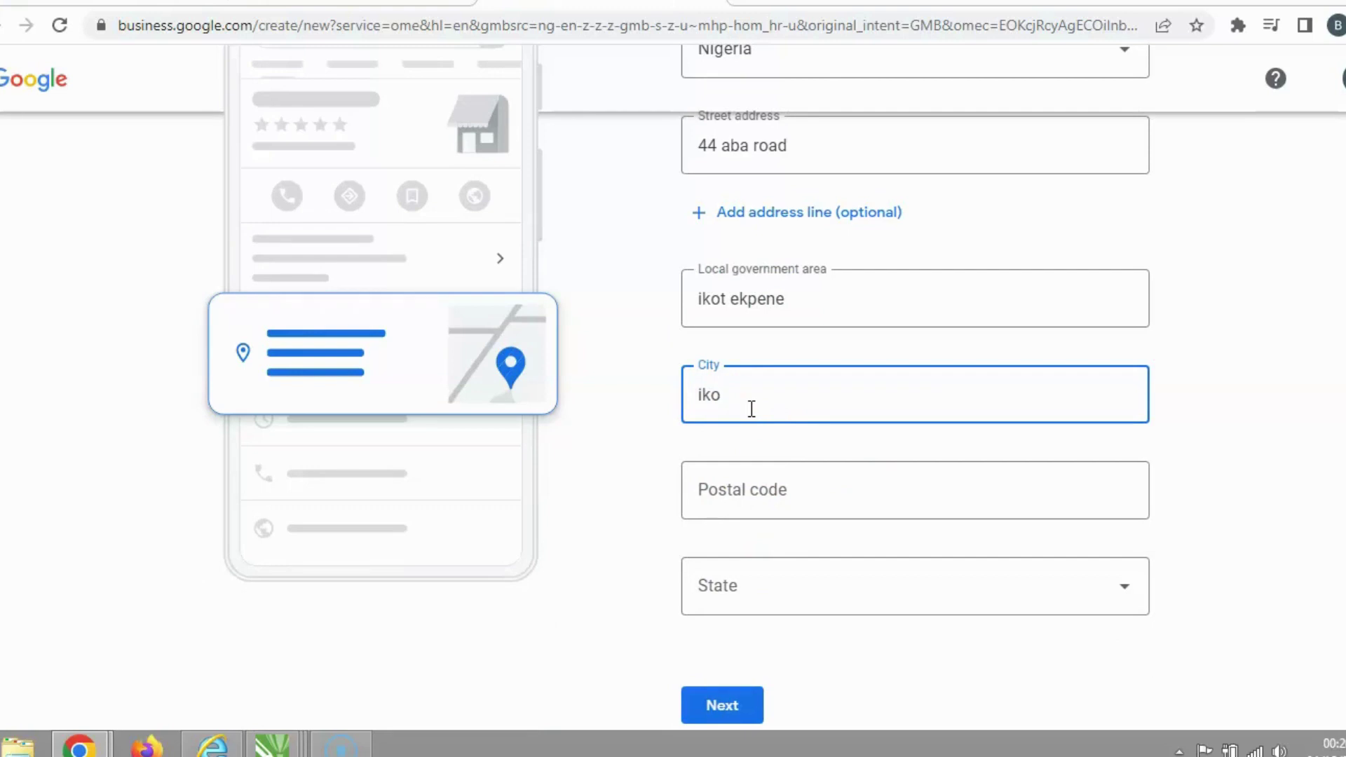
pyautogui.write('t ekpene')
pyautogui.click(863, 486)
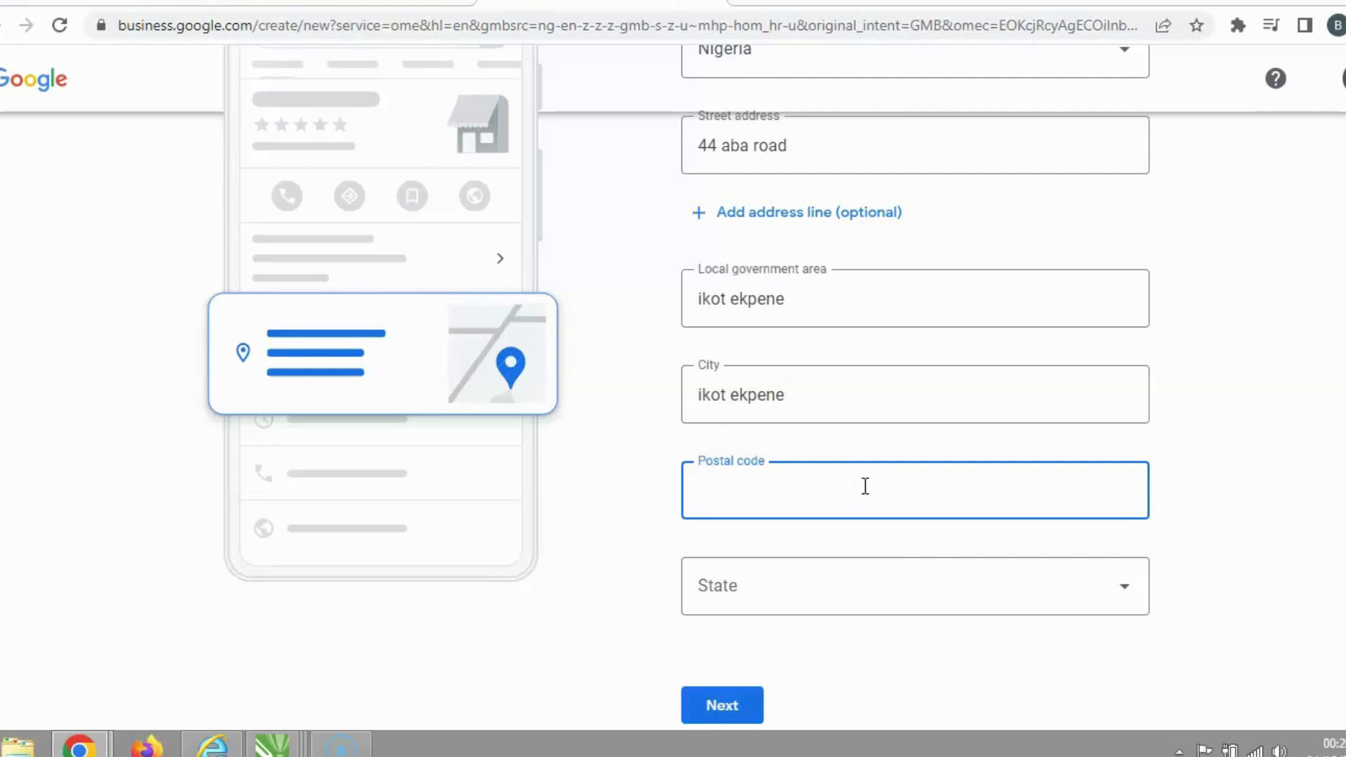
pyautogui.click(751, 4)
# Search Google for 'ikot ekpene postal code' (530101, 530102, 530107) and return to the address form.
pyautogui.click(668, 6)
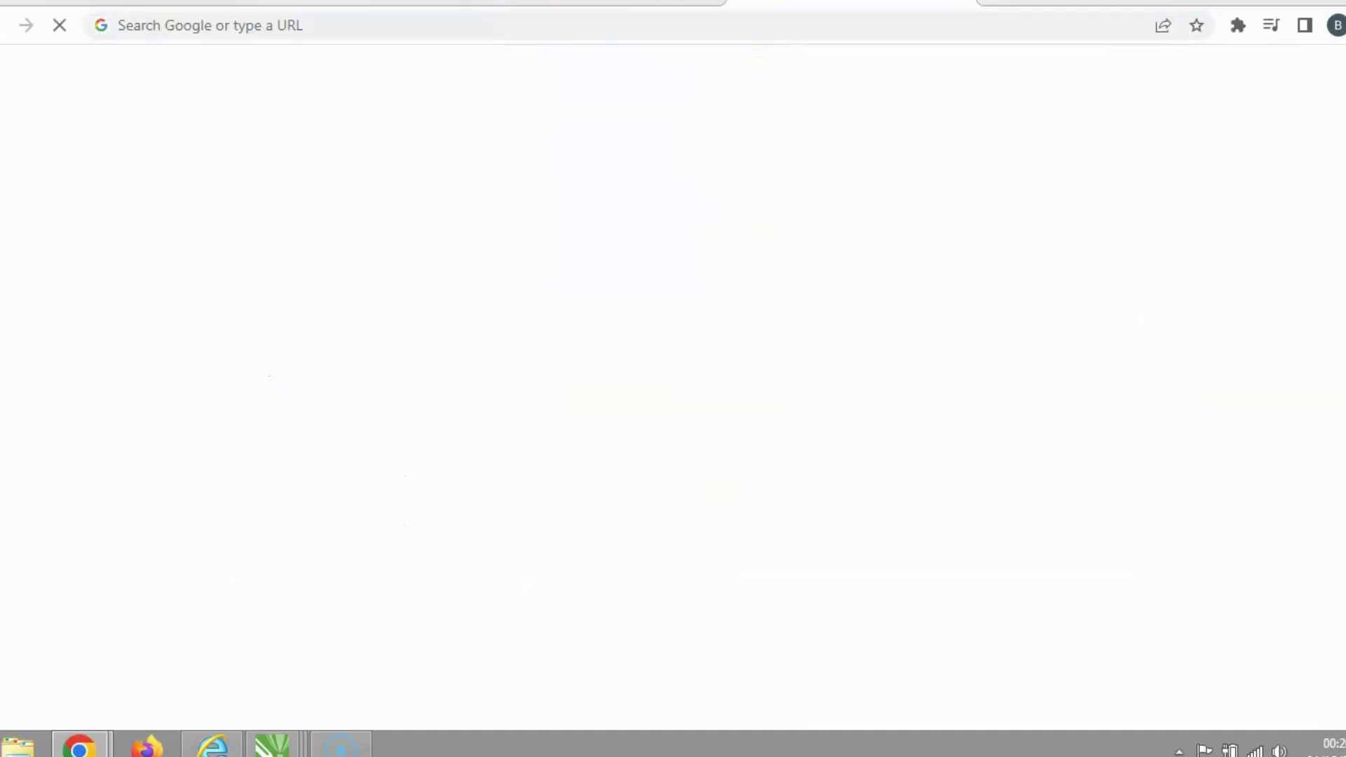
pyautogui.click(629, 3)
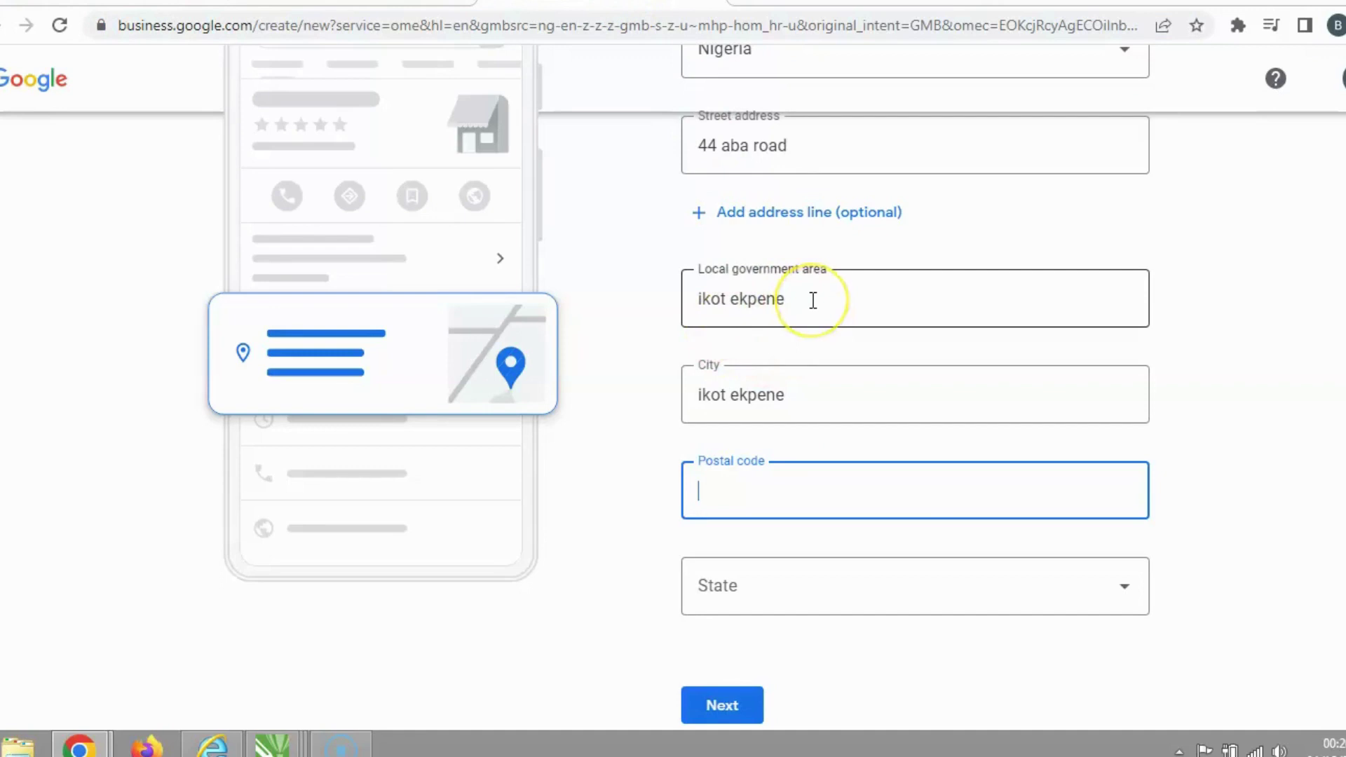
pyautogui.click(801, 4)
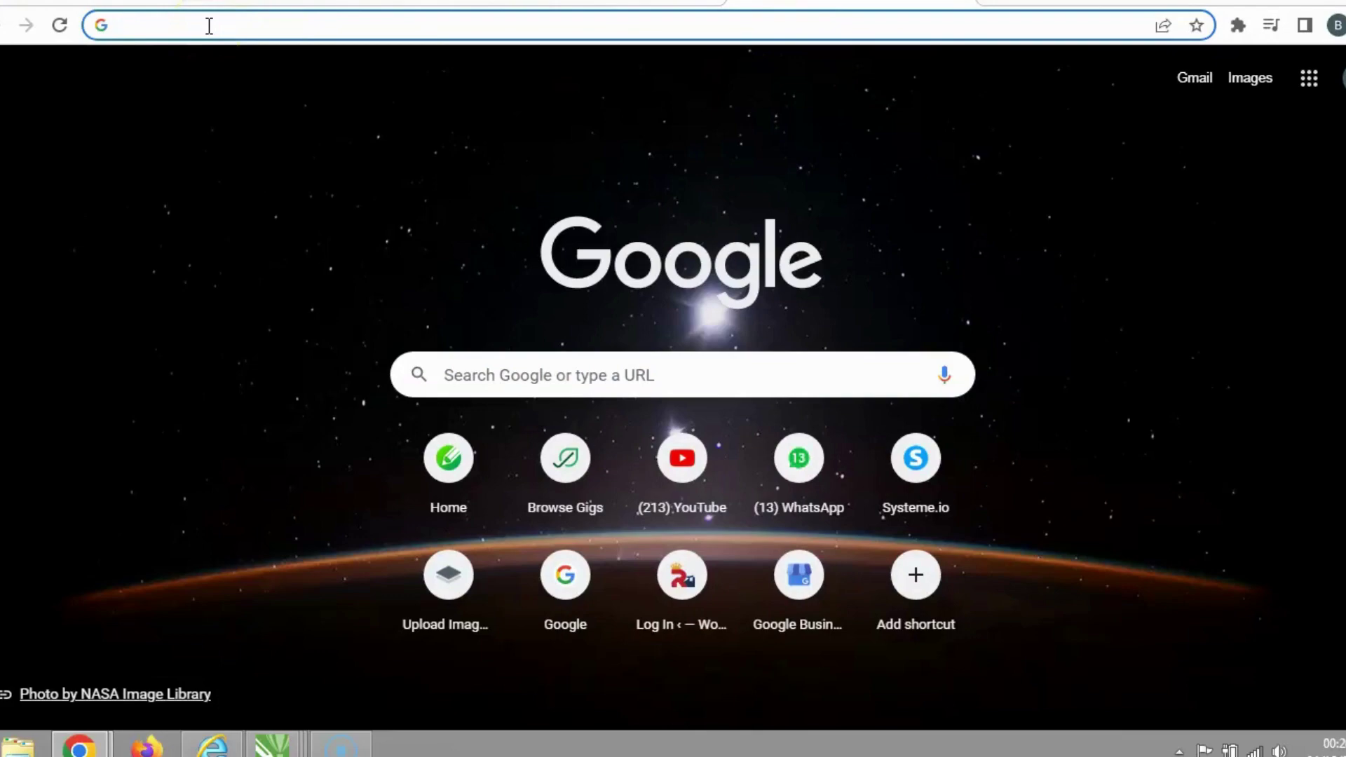
pyautogui.click(536, 3)
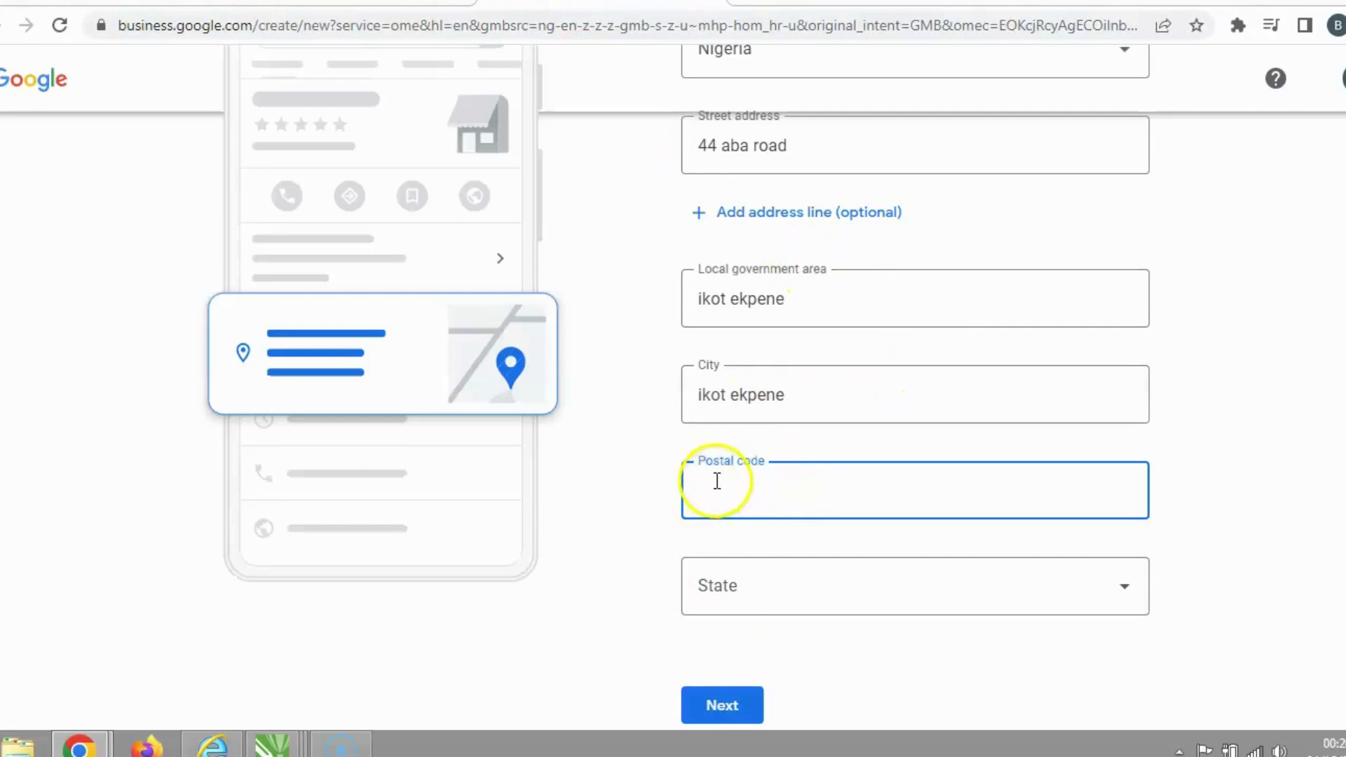
pyautogui.click(806, 3)
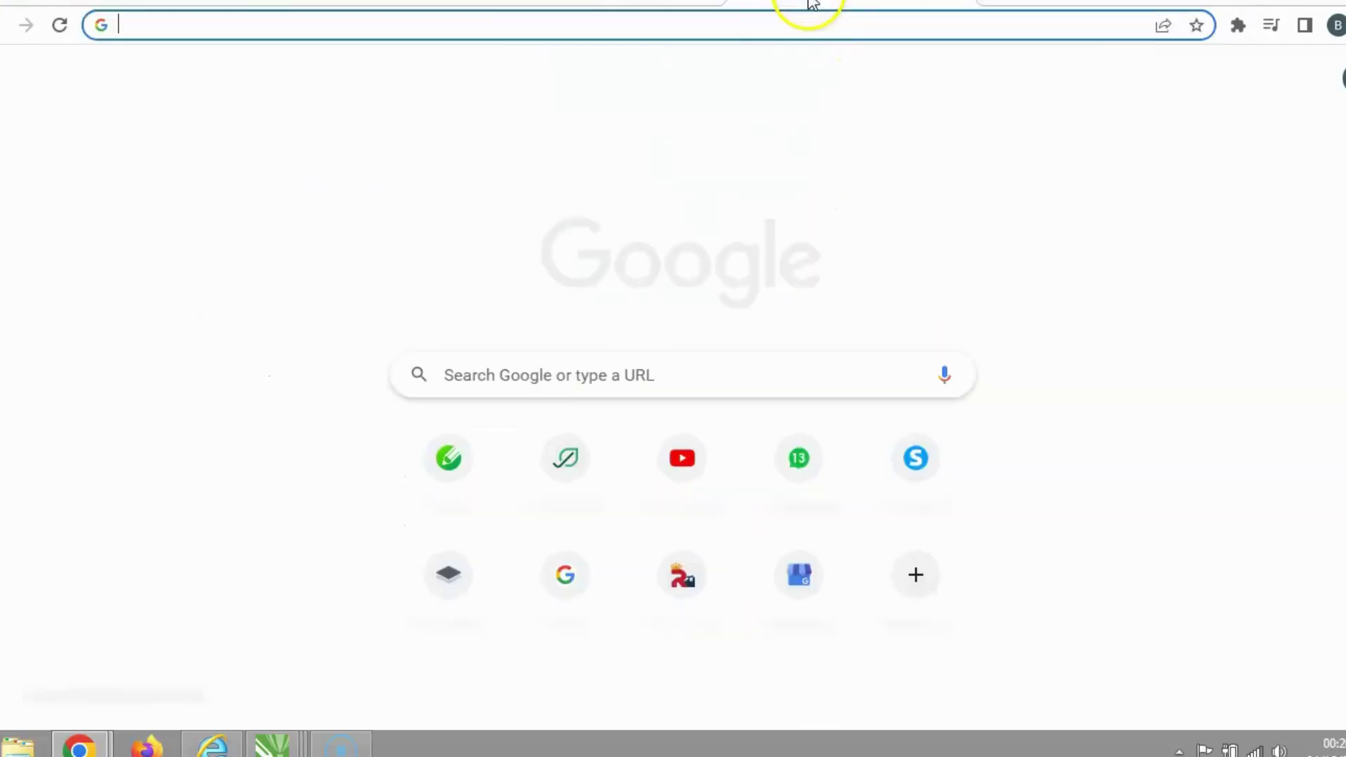
pyautogui.write('iko')
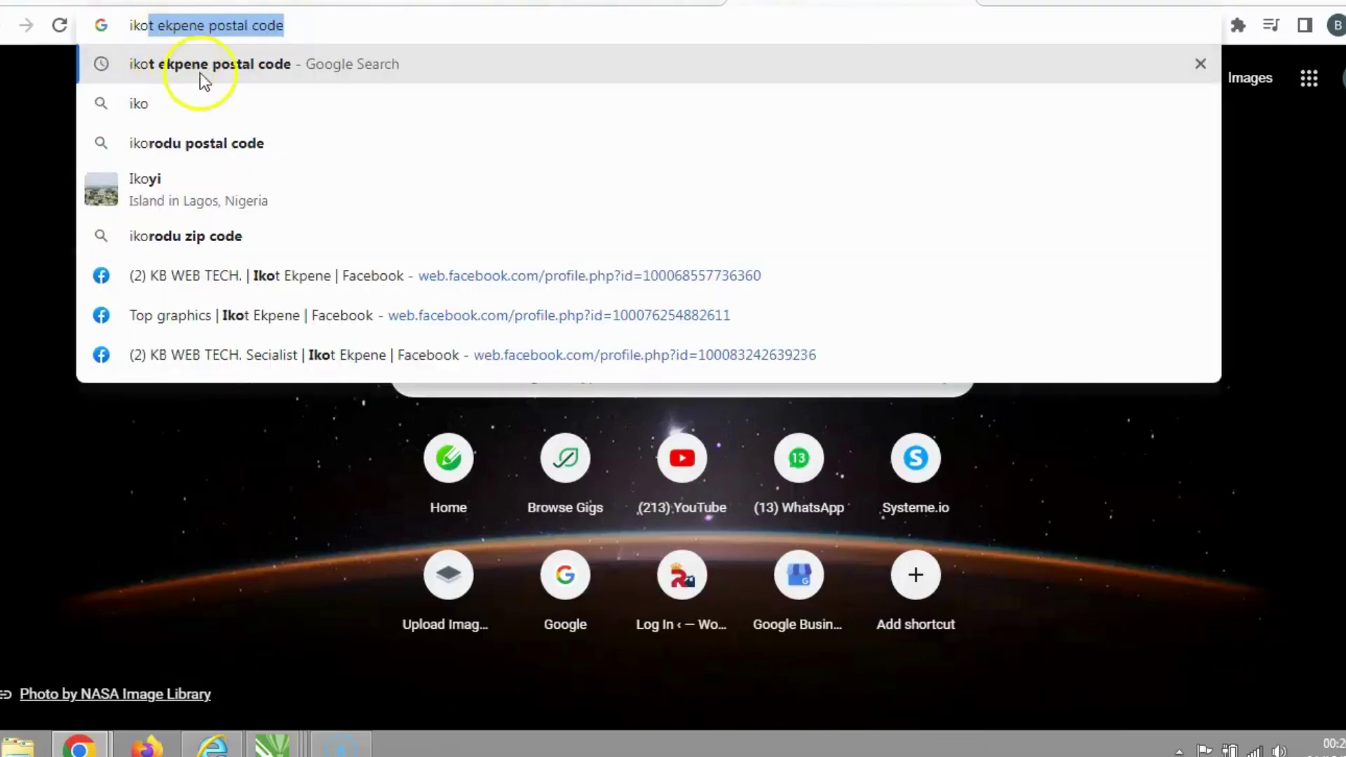
pyautogui.click(268, 65)
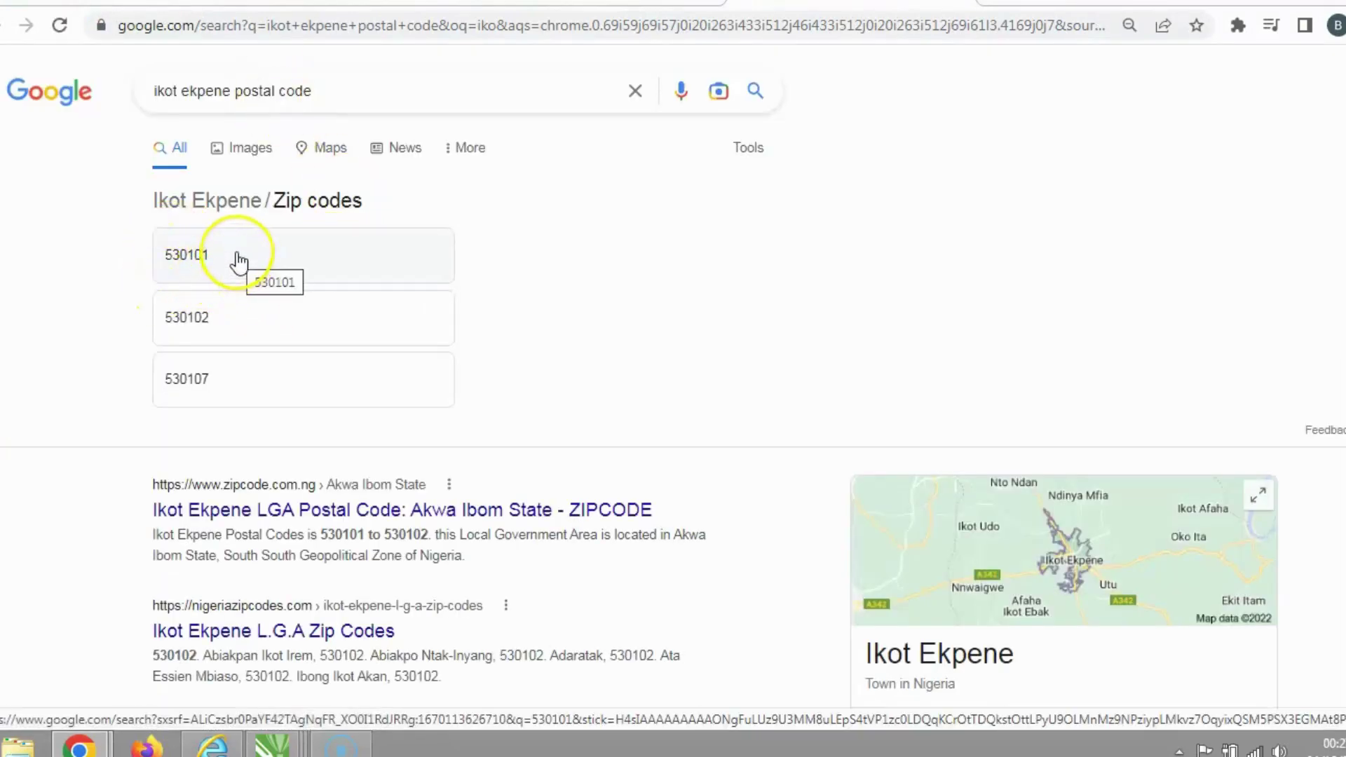
pyautogui.click(173, 275)
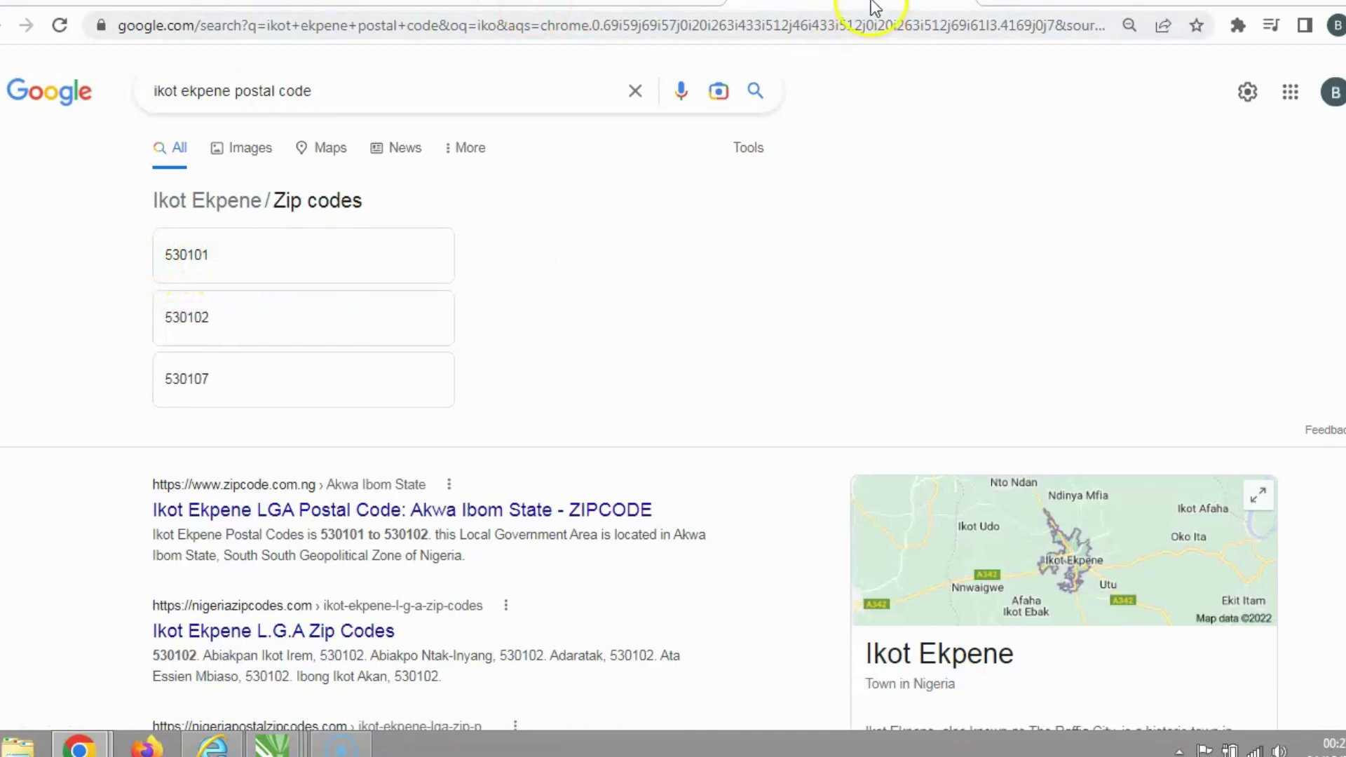
pyautogui.click(601, 6)
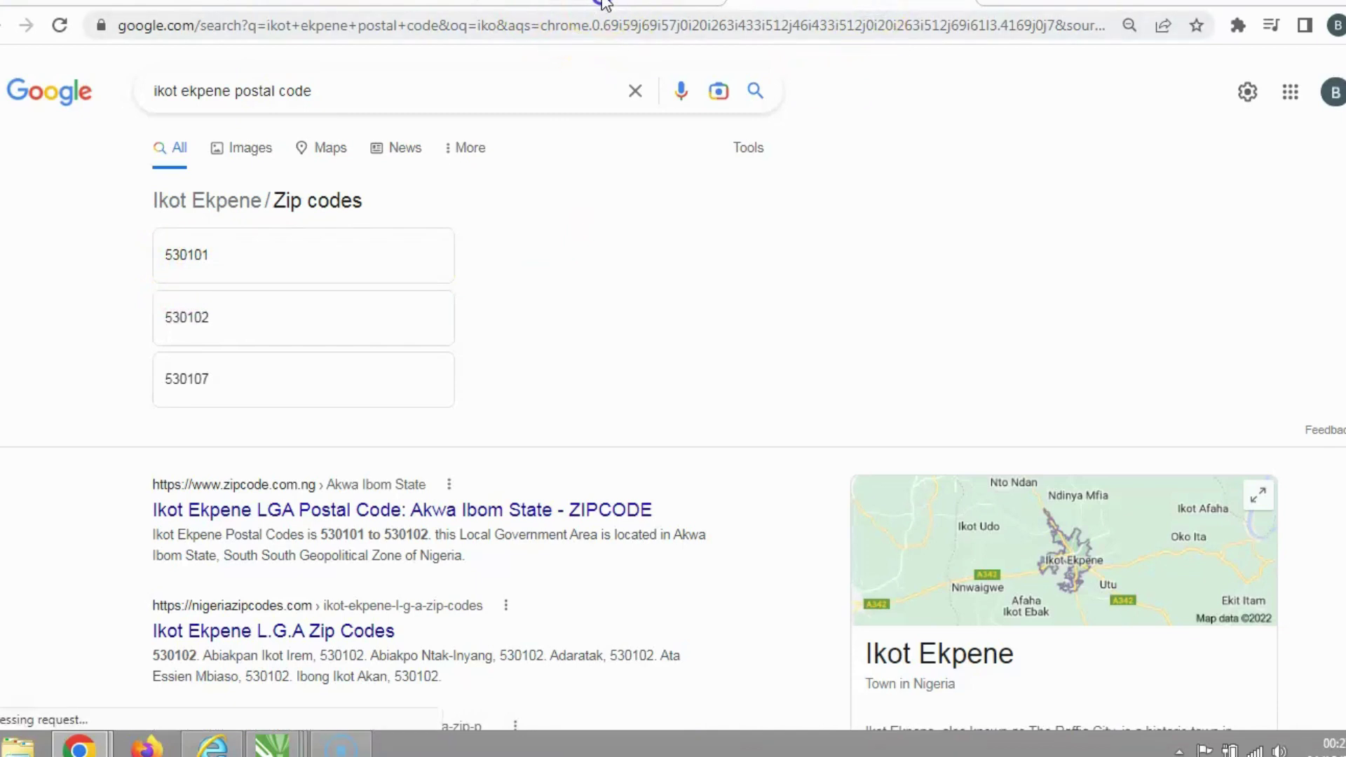
pyautogui.click(603, 6)
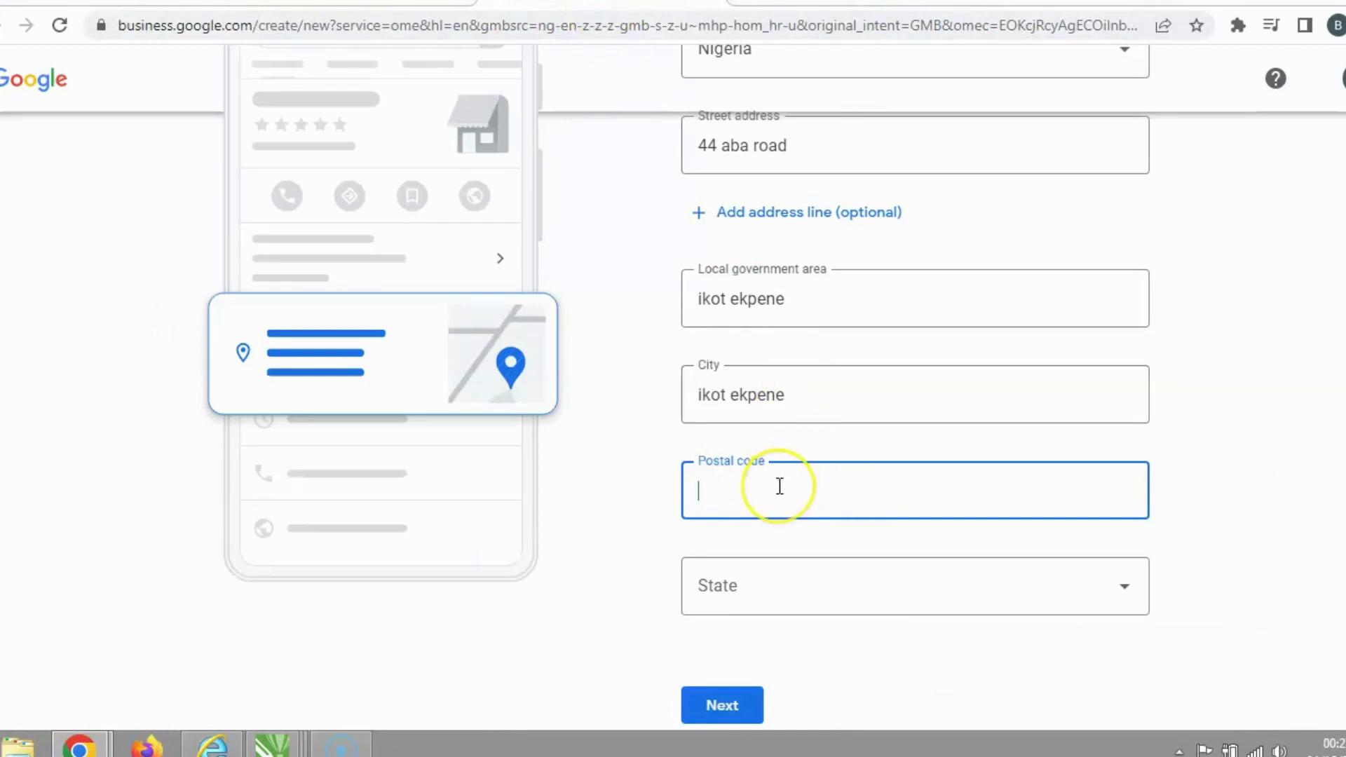
# Enter postal code 530101, choose Abia as the state, and submit the address.
pyautogui.write('5')
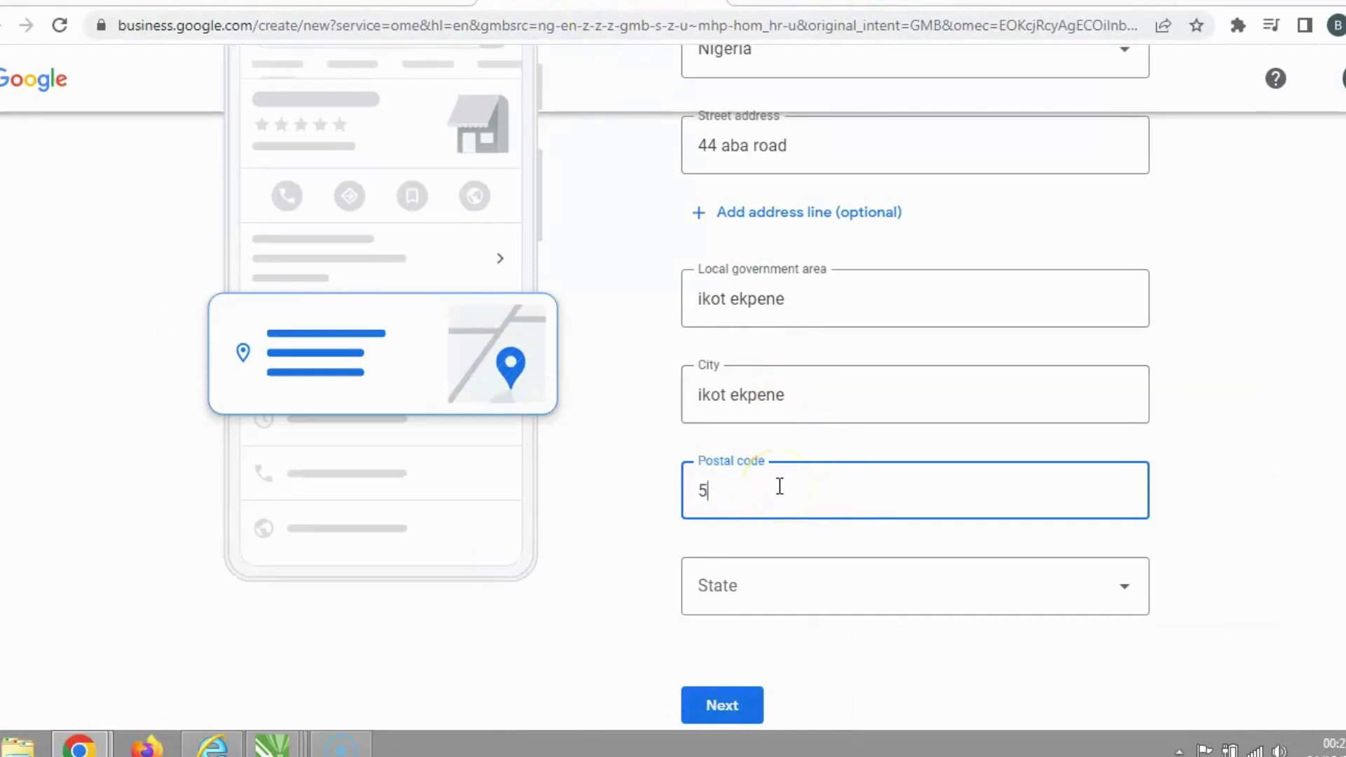
pyautogui.write('30101')
pyautogui.click(872, 600)
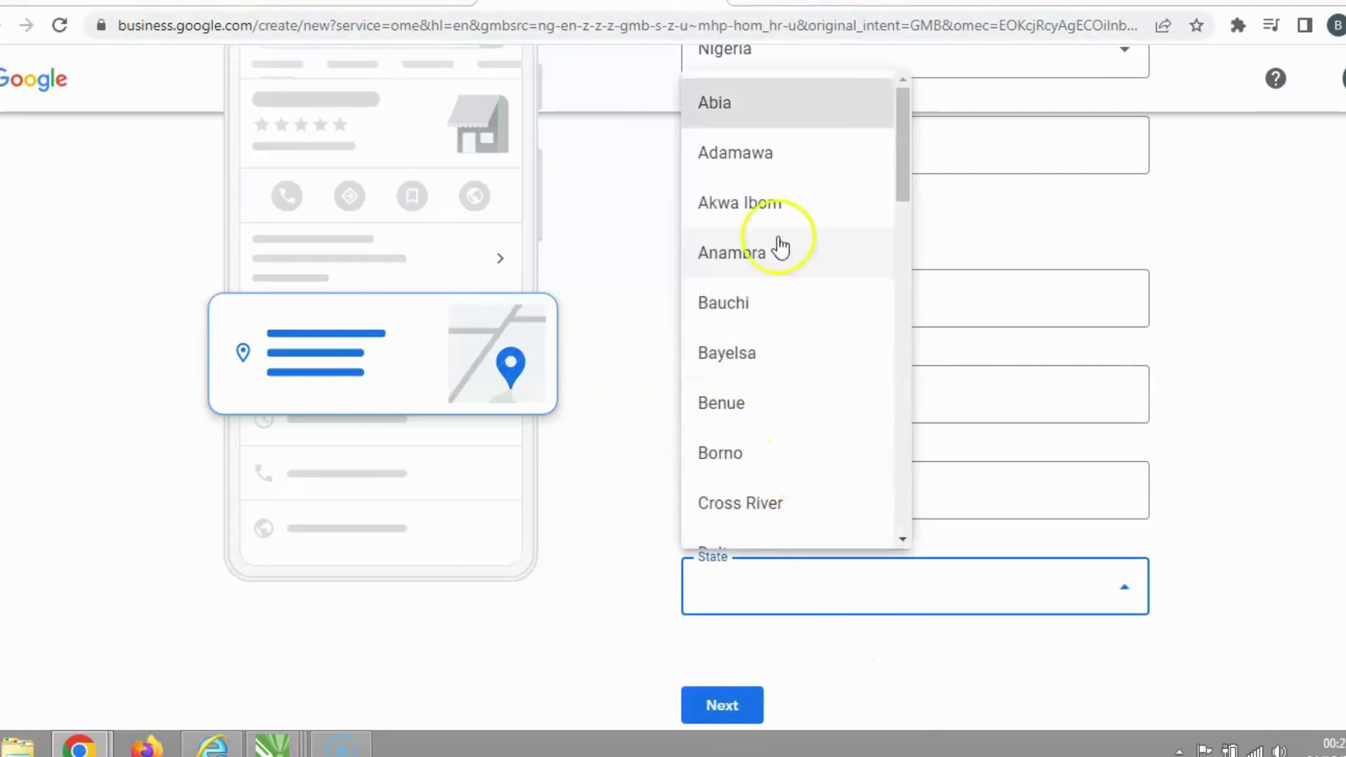
pyautogui.scroll(-9, 854, 295)
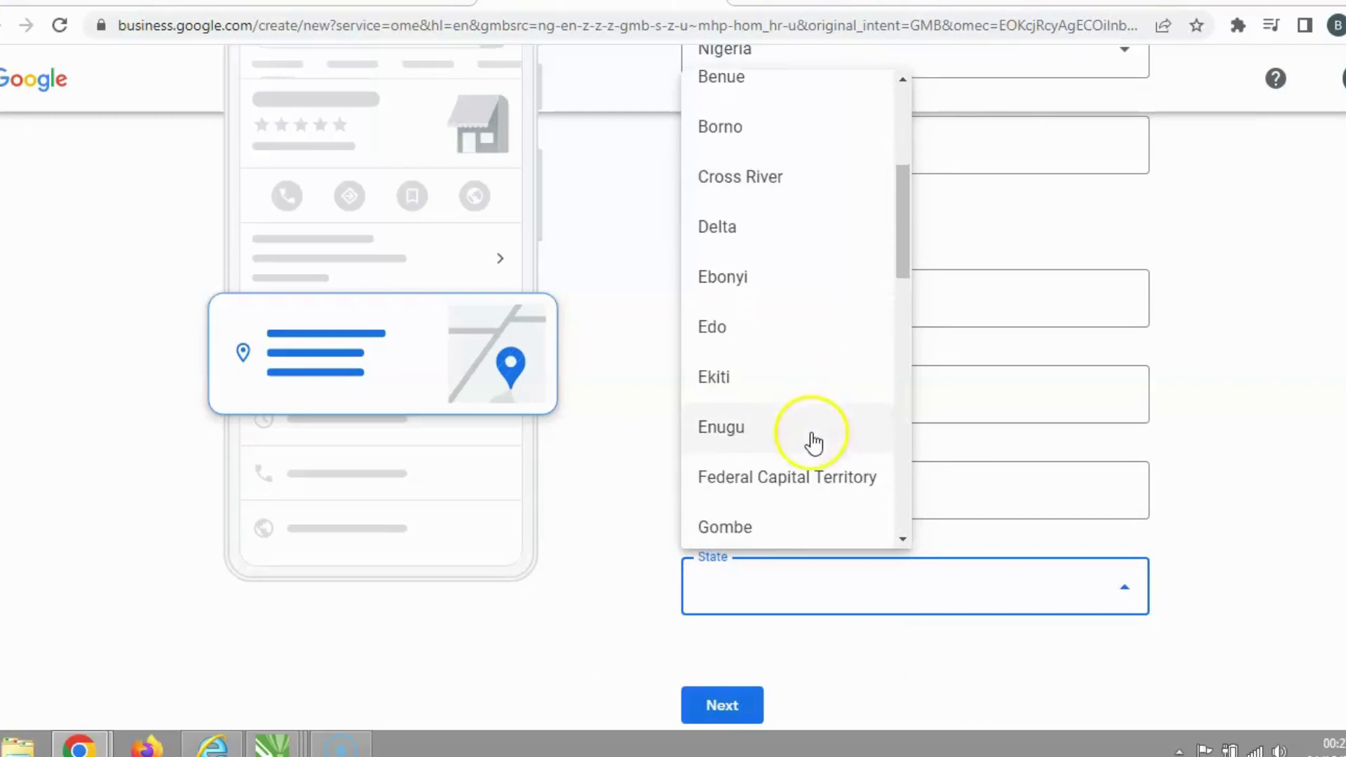
pyautogui.scroll(-10, 813, 443)
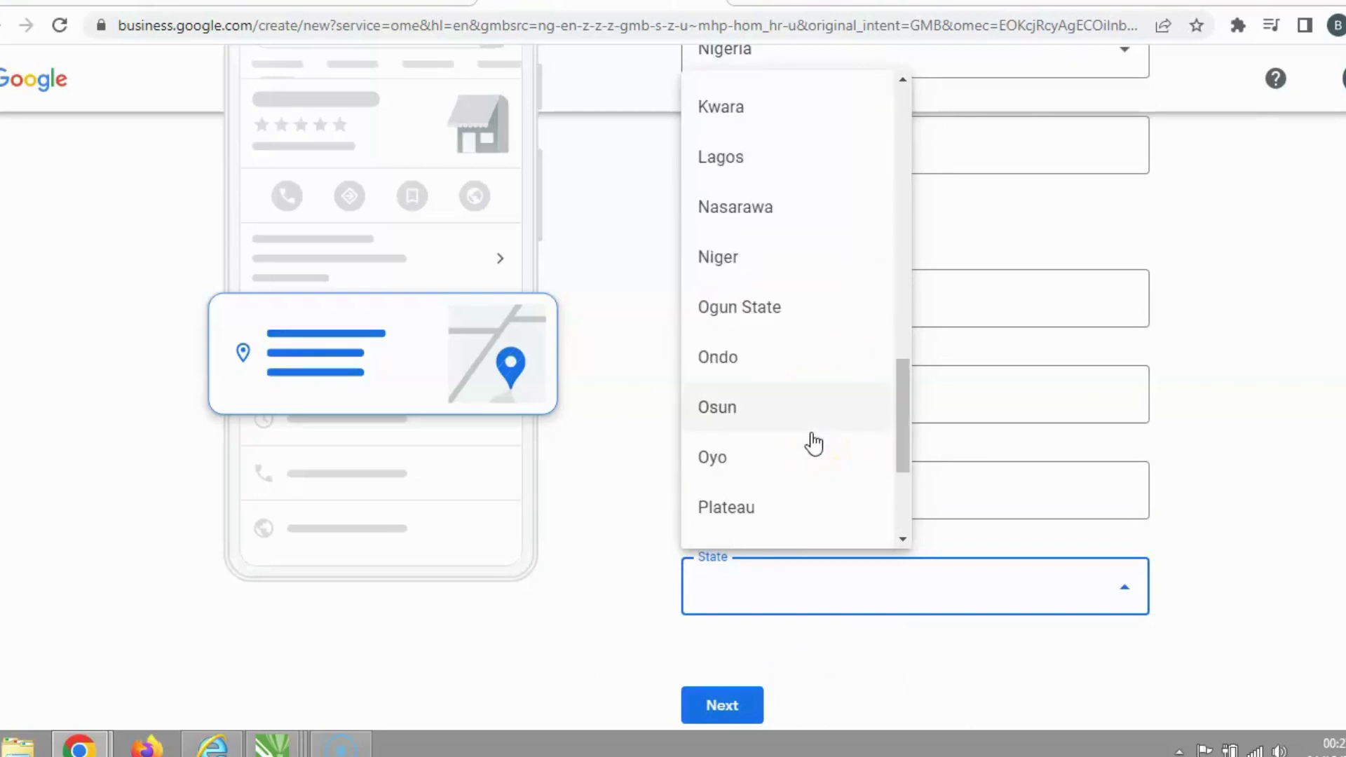
pyautogui.scroll(-1, 814, 443)
pyautogui.scroll(13, 813, 443)
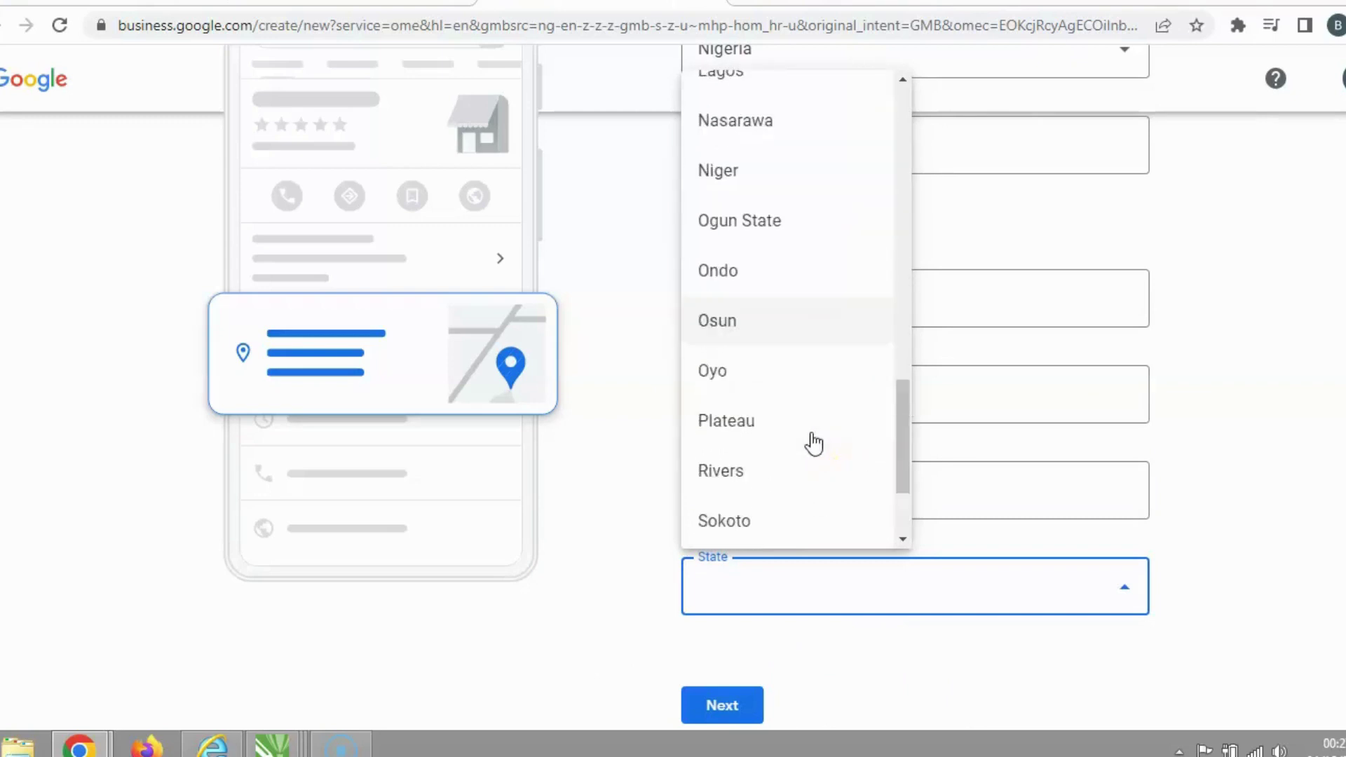
pyautogui.scroll(6, 783, 302)
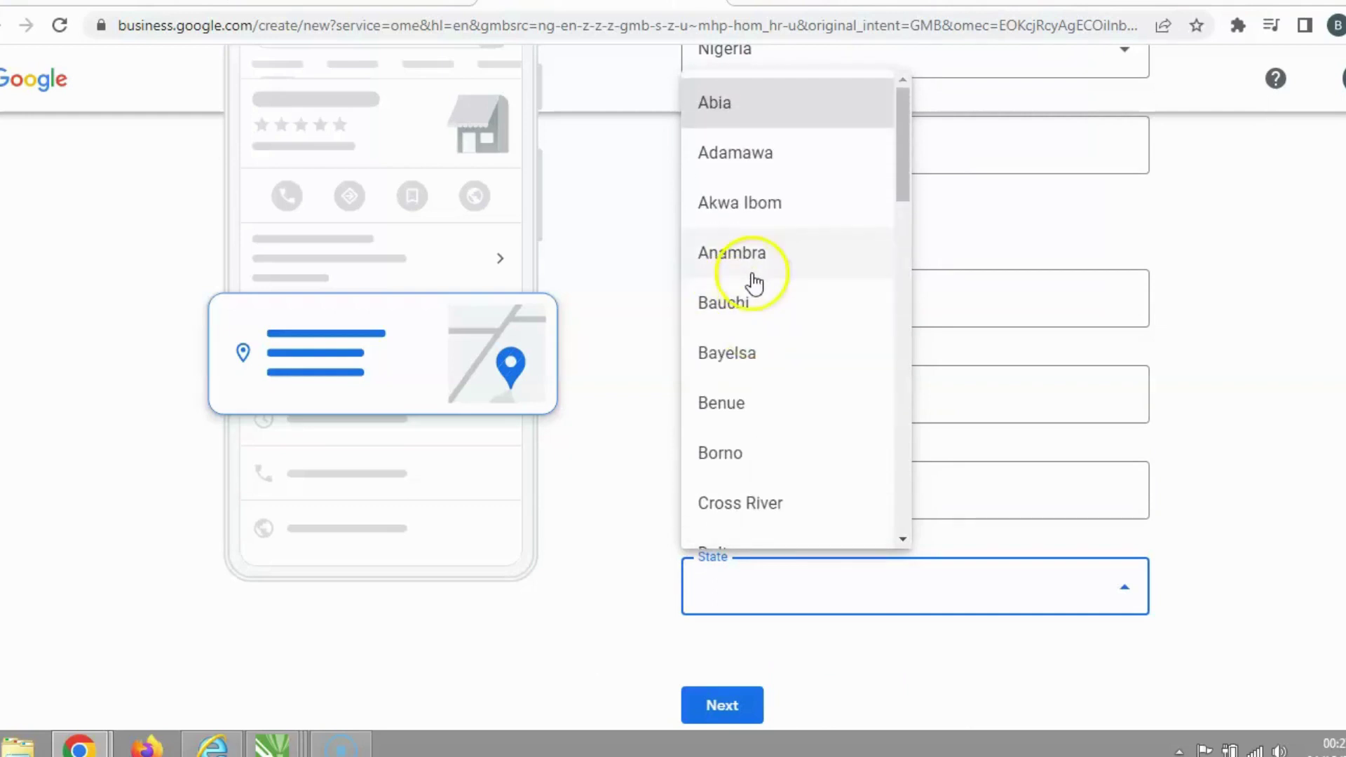
pyautogui.click(757, 105)
pyautogui.click(757, 718)
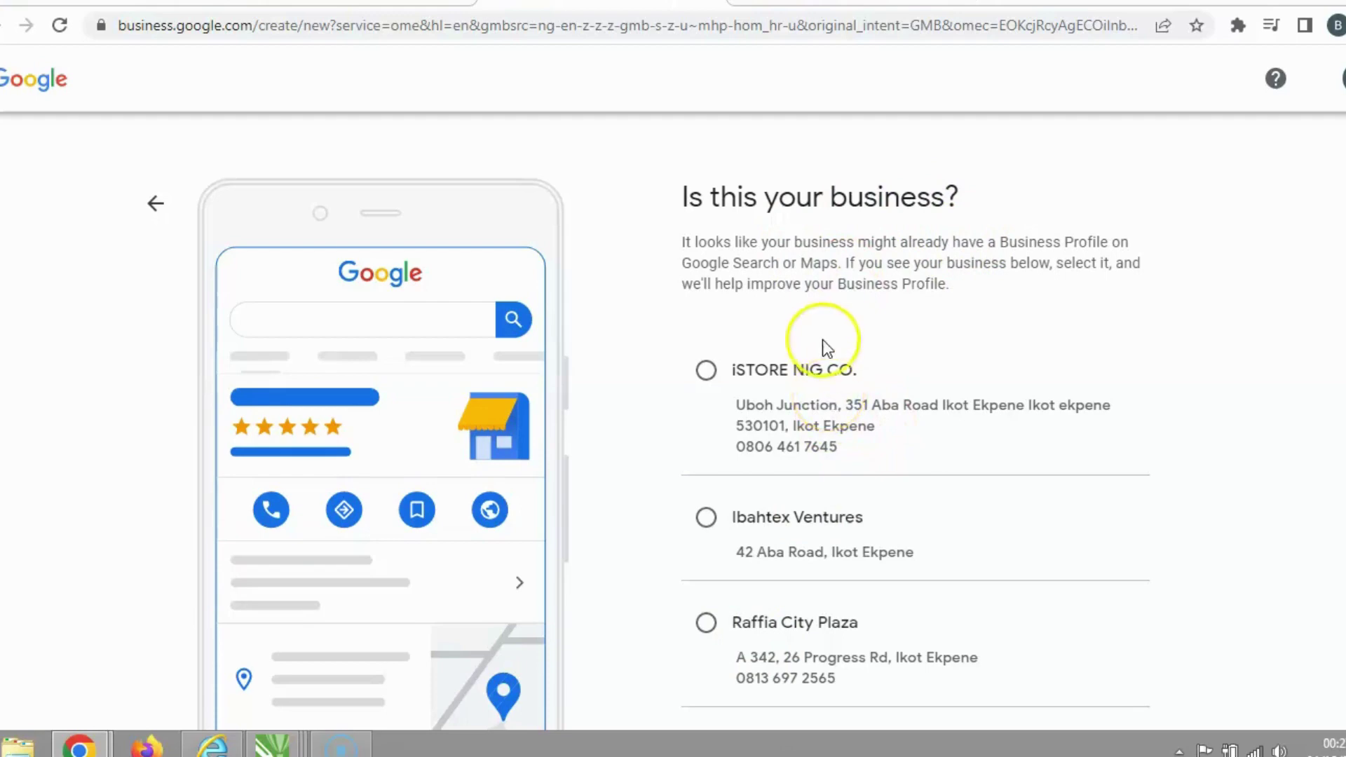
# Choose 'None of these' for the suggested existing businesses and continue.
pyautogui.scroll(-3, 825, 347)
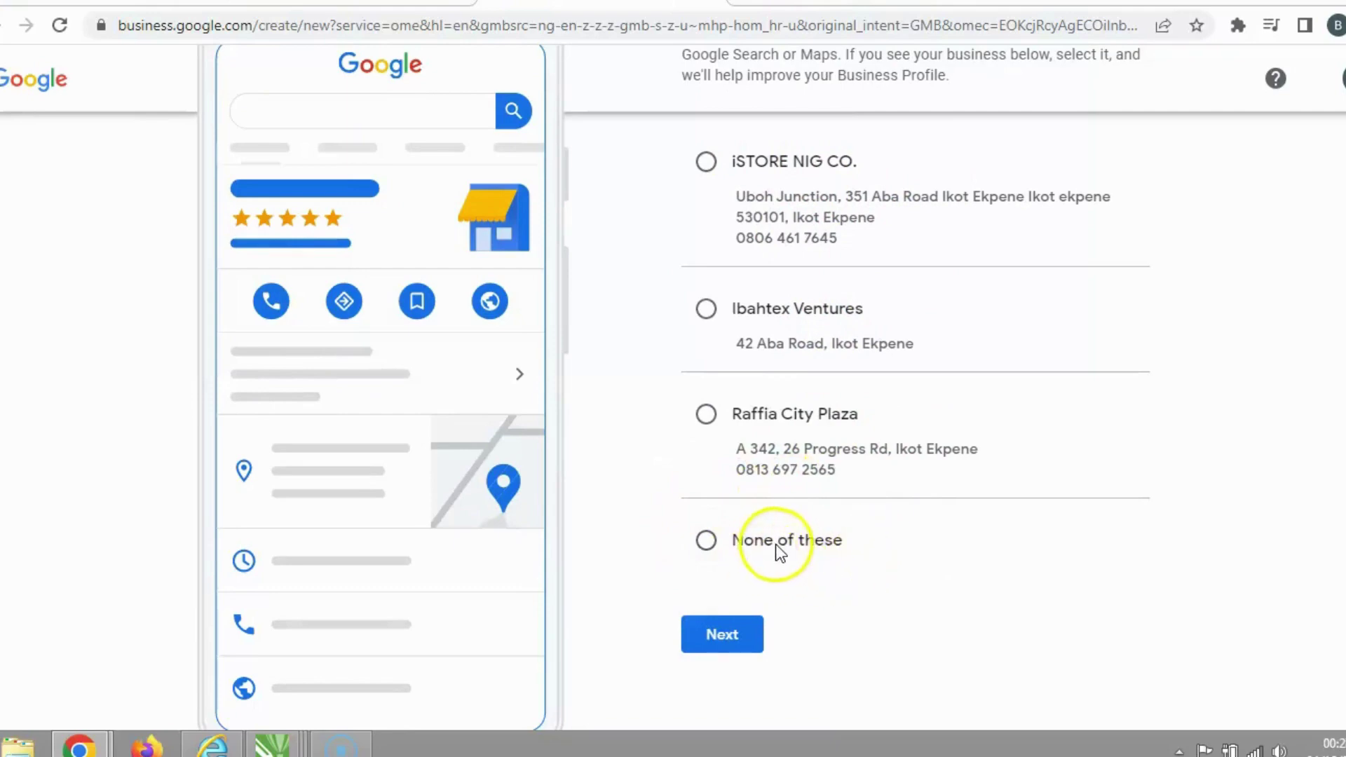
pyautogui.scroll(3, 776, 544)
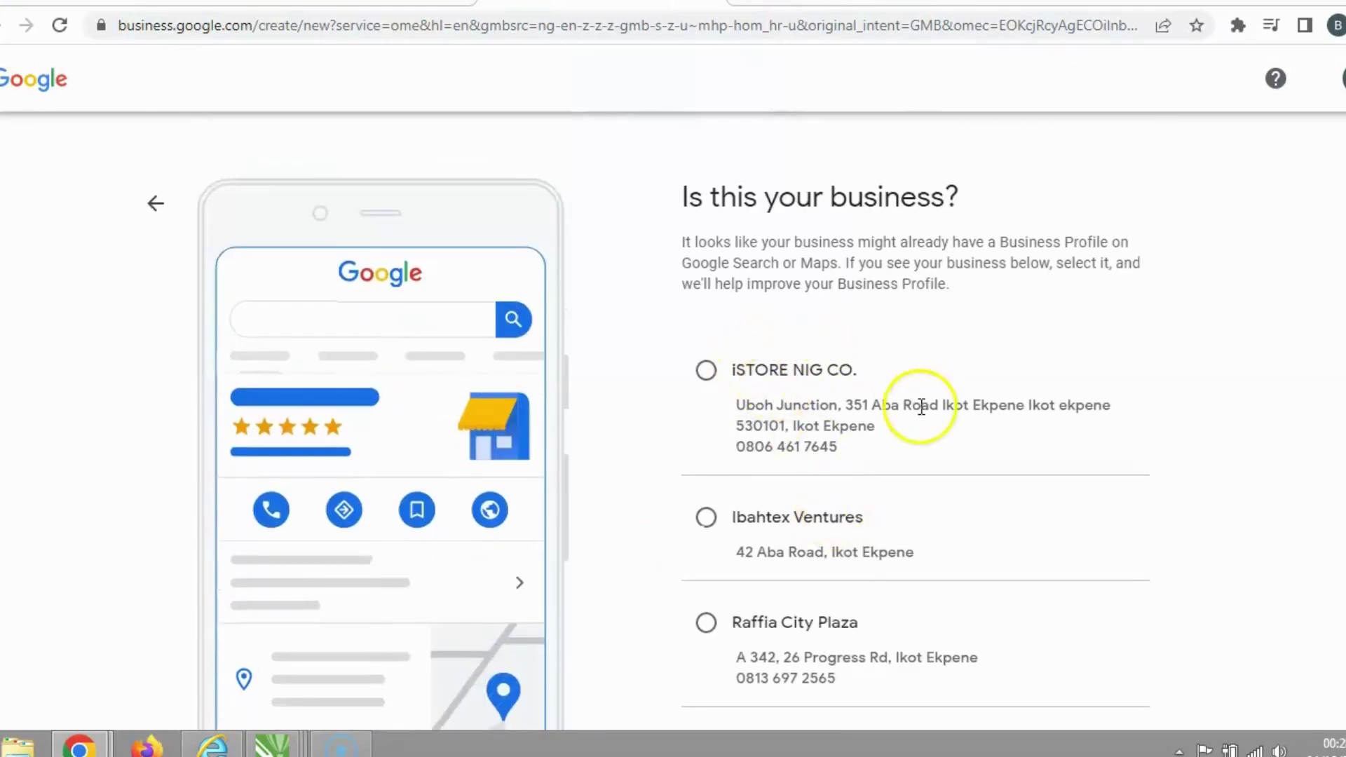
pyautogui.scroll(-3, 787, 511)
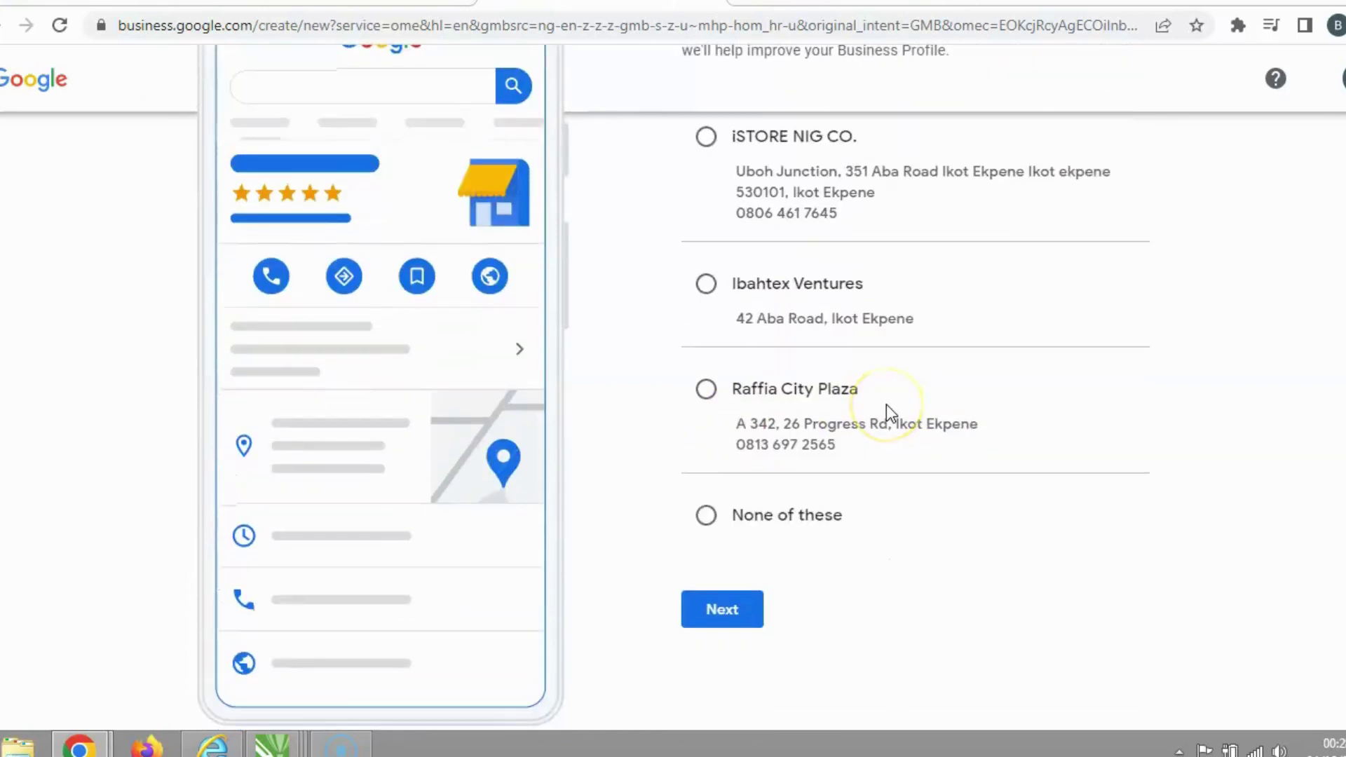
pyautogui.click(704, 516)
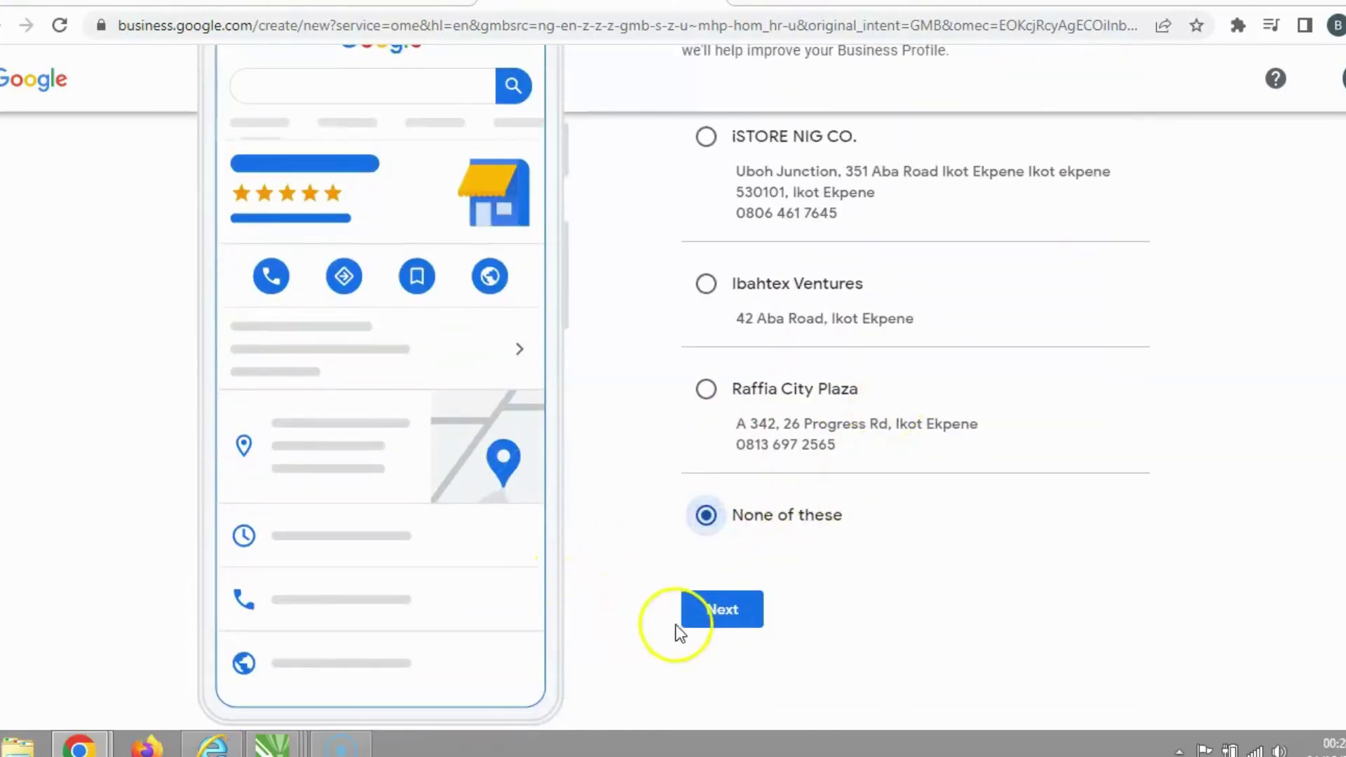
pyautogui.click(719, 618)
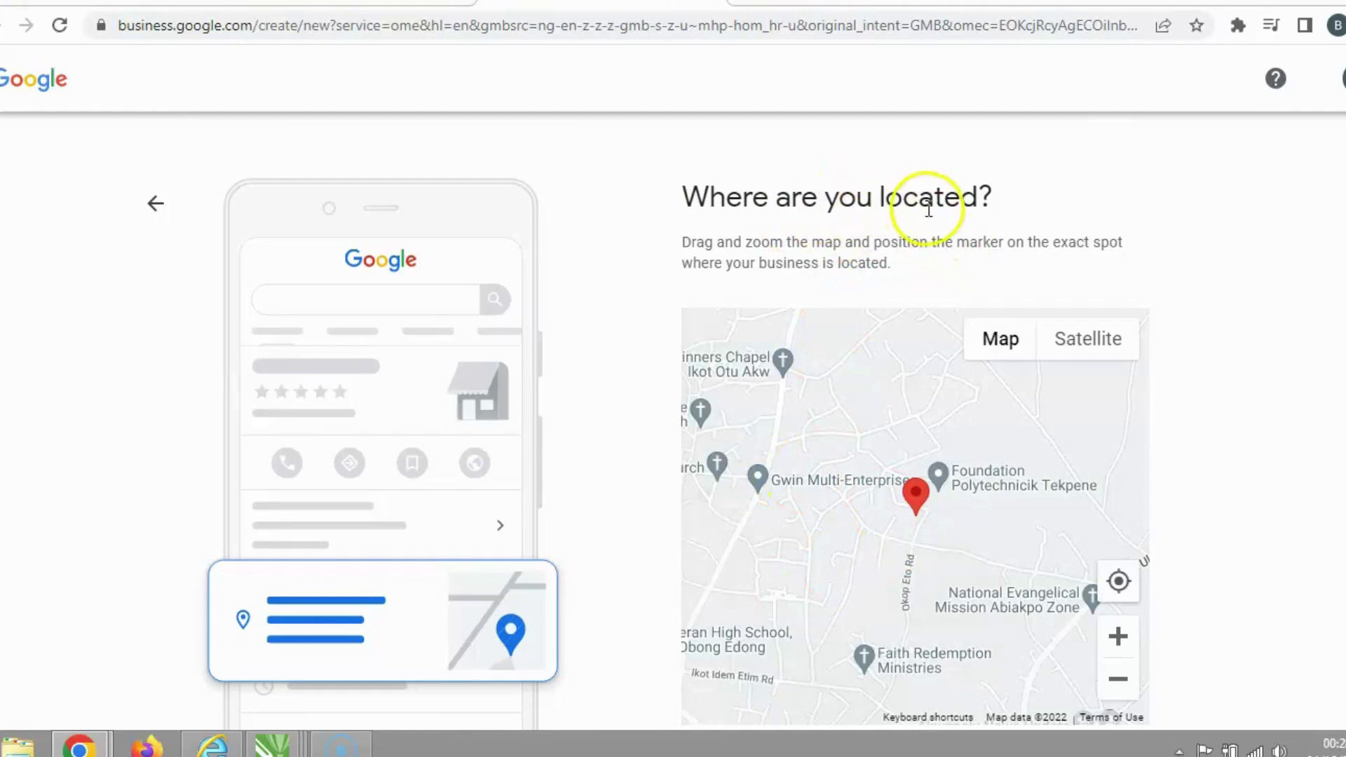
# Accept the marker's position on the map and continue.
pyautogui.scroll(-2, 933, 204)
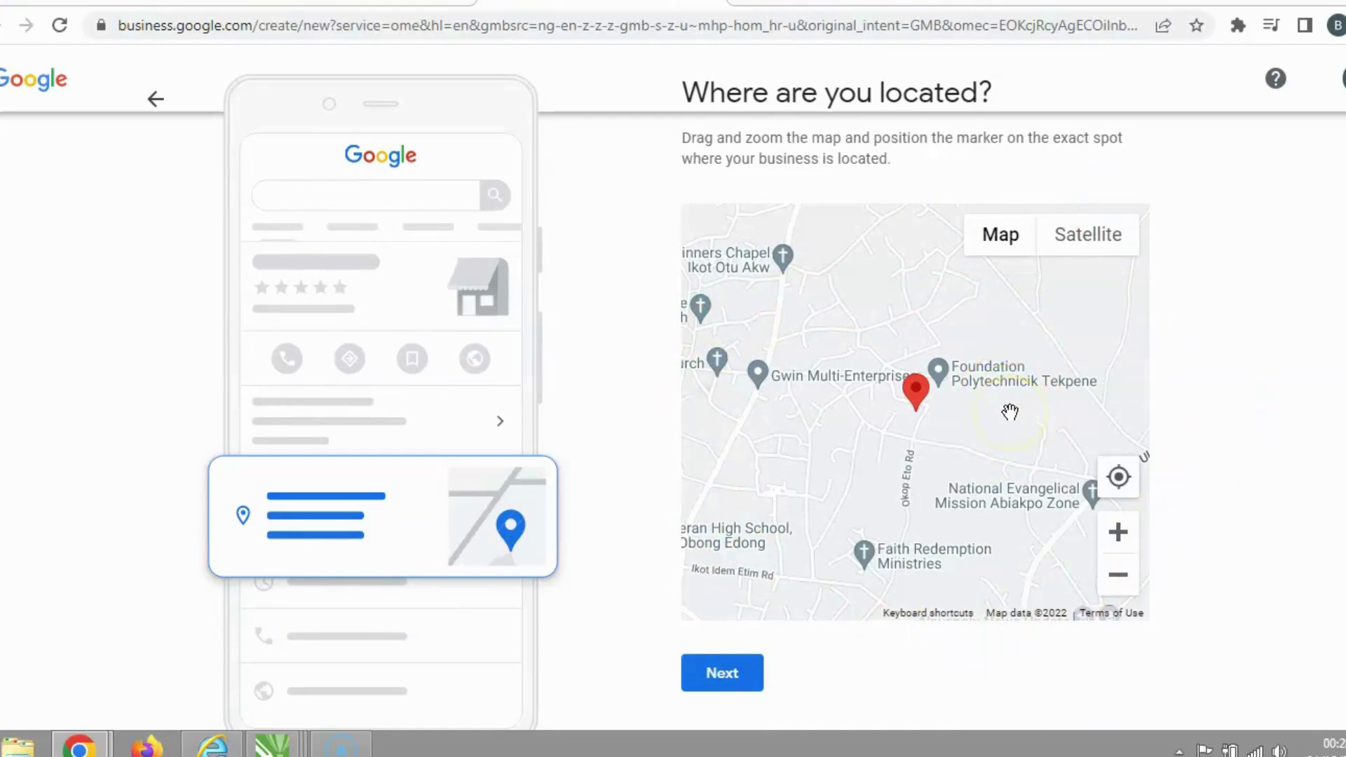
pyautogui.scroll(-1, 872, 523)
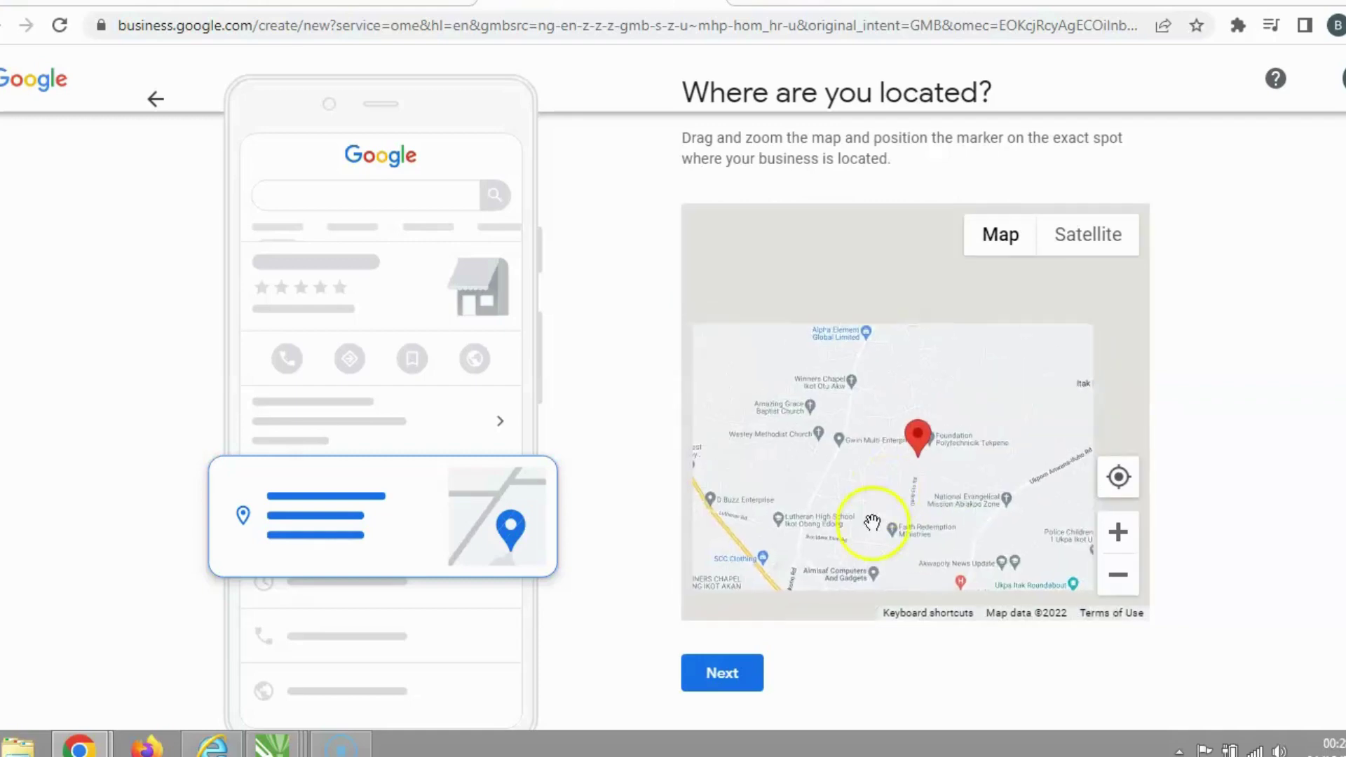
pyautogui.scroll(1, 754, 550)
pyautogui.scroll(-1, 764, 553)
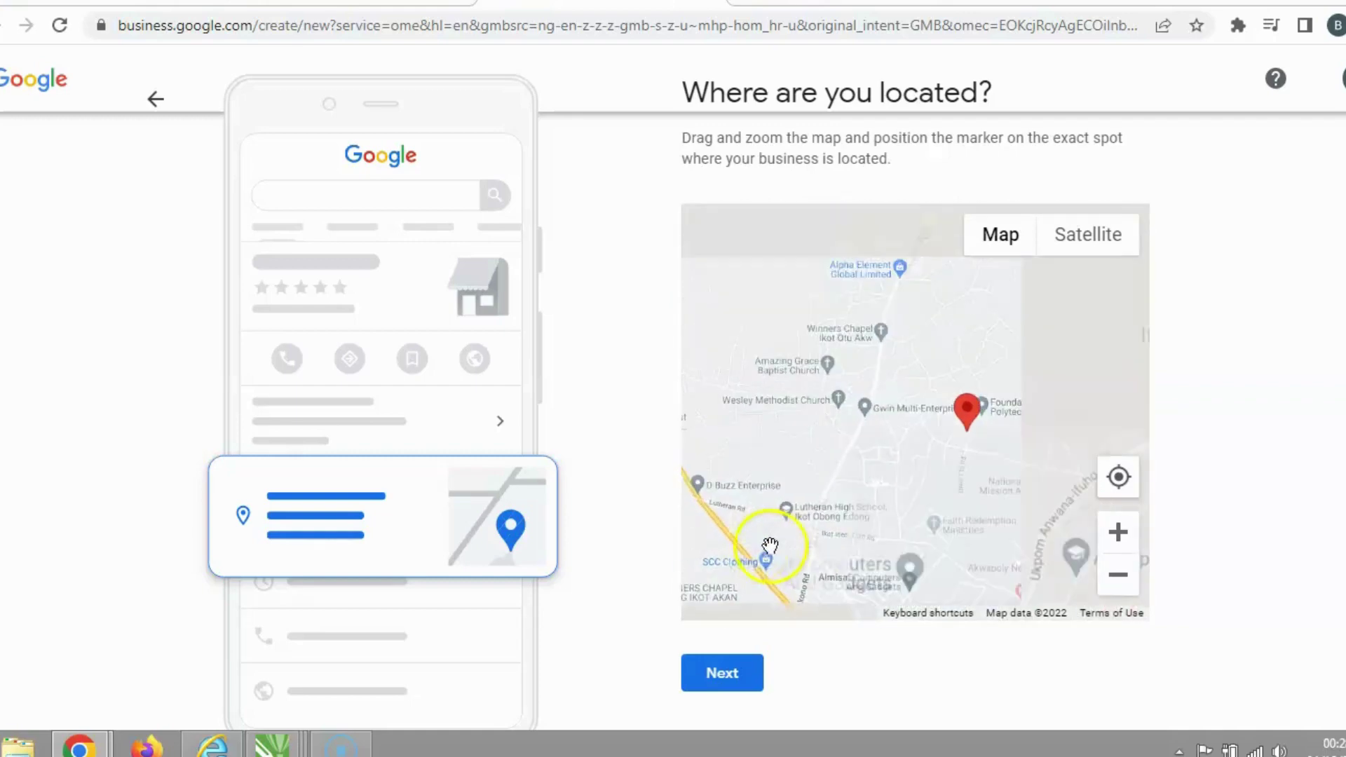
pyautogui.scroll(-1, 1179, 507)
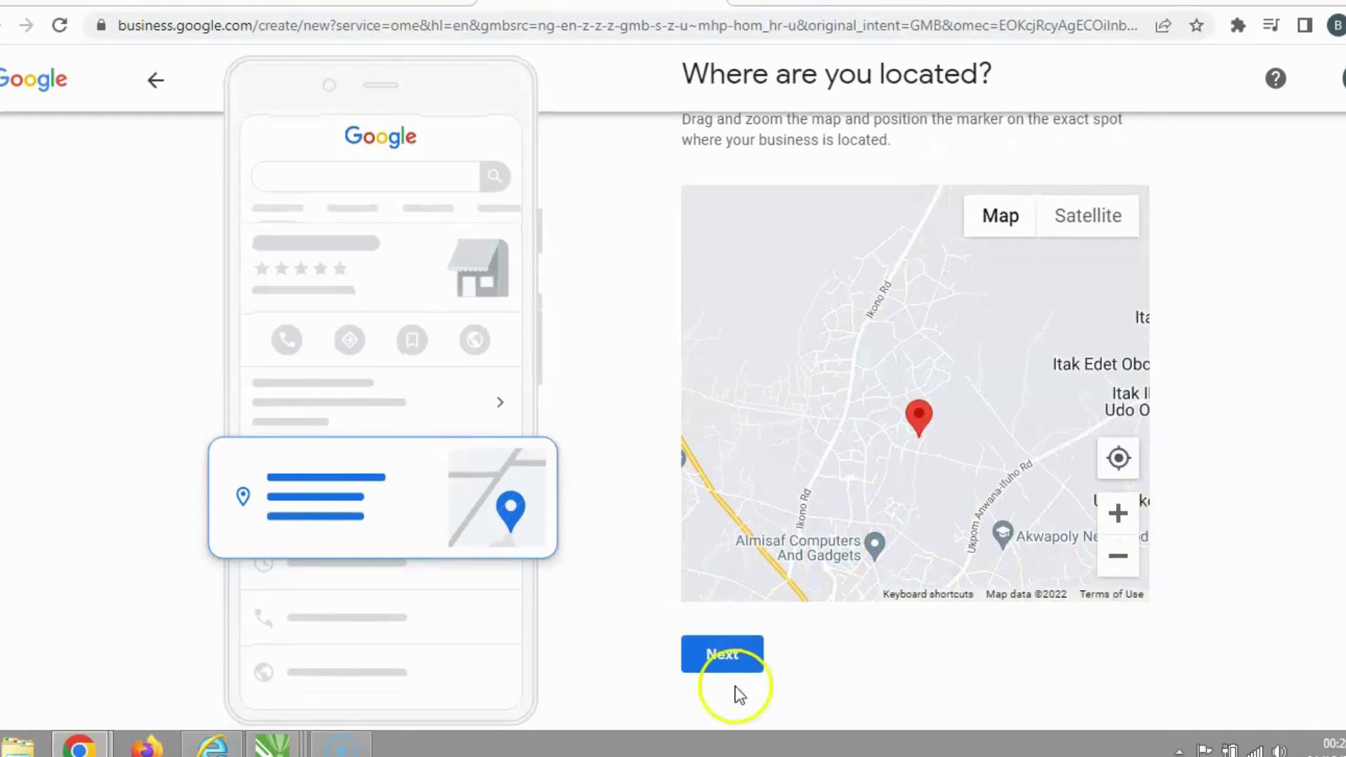
pyautogui.click(738, 655)
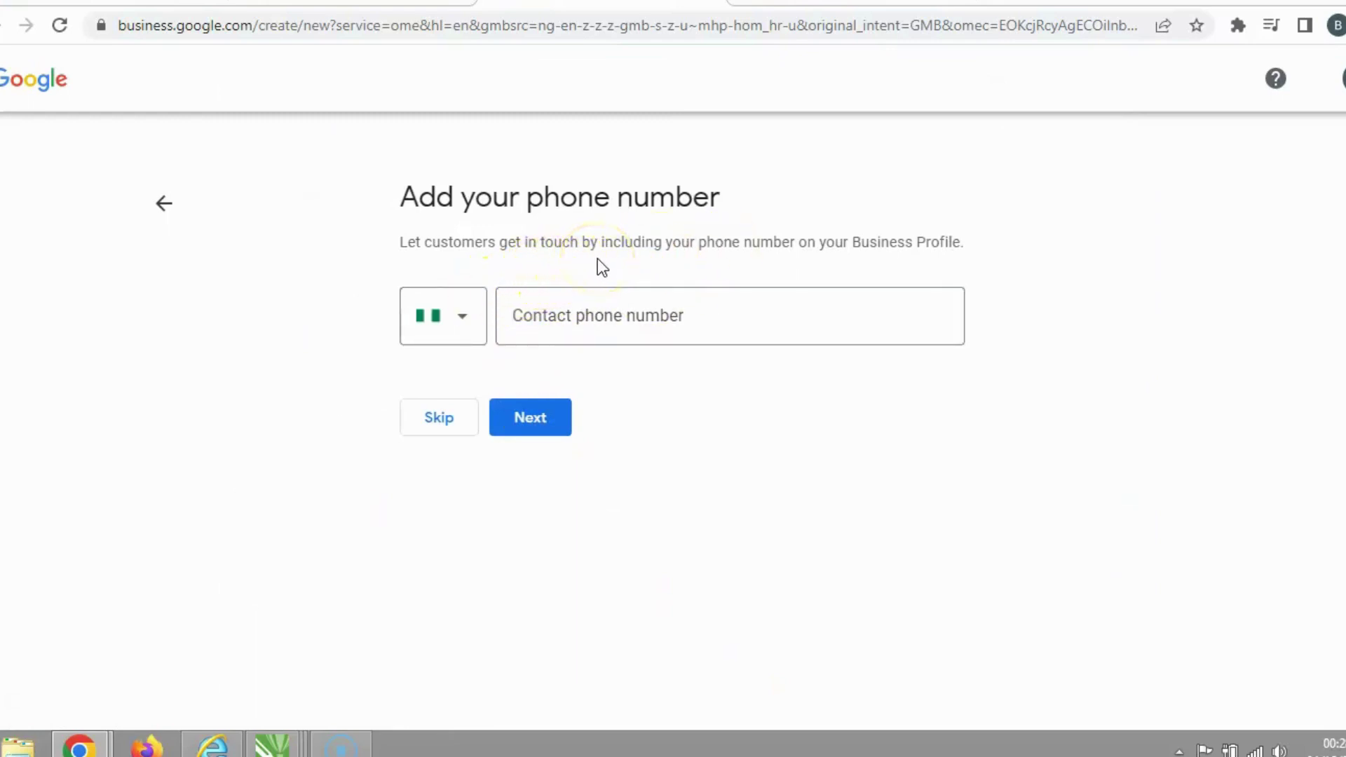
# Enter the business's contact phone number and continue.
pyautogui.click(602, 328)
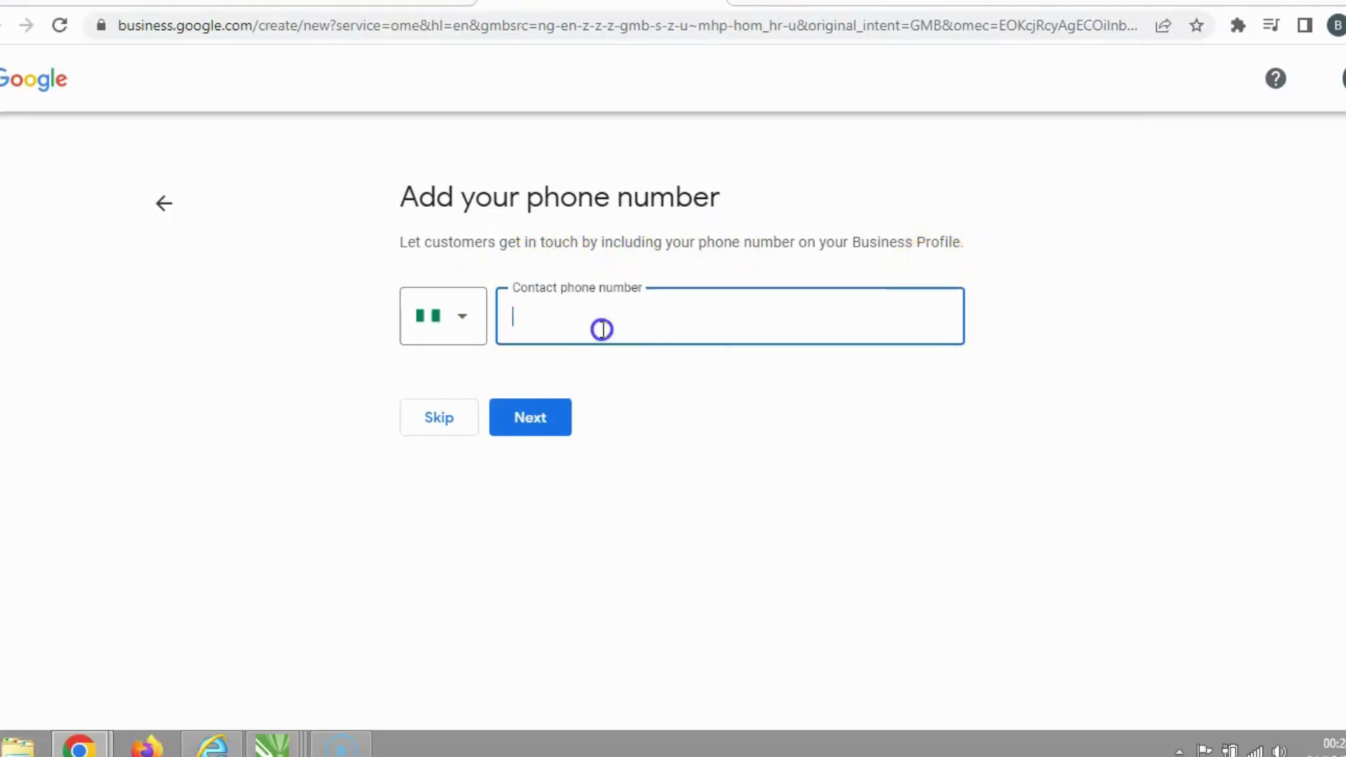
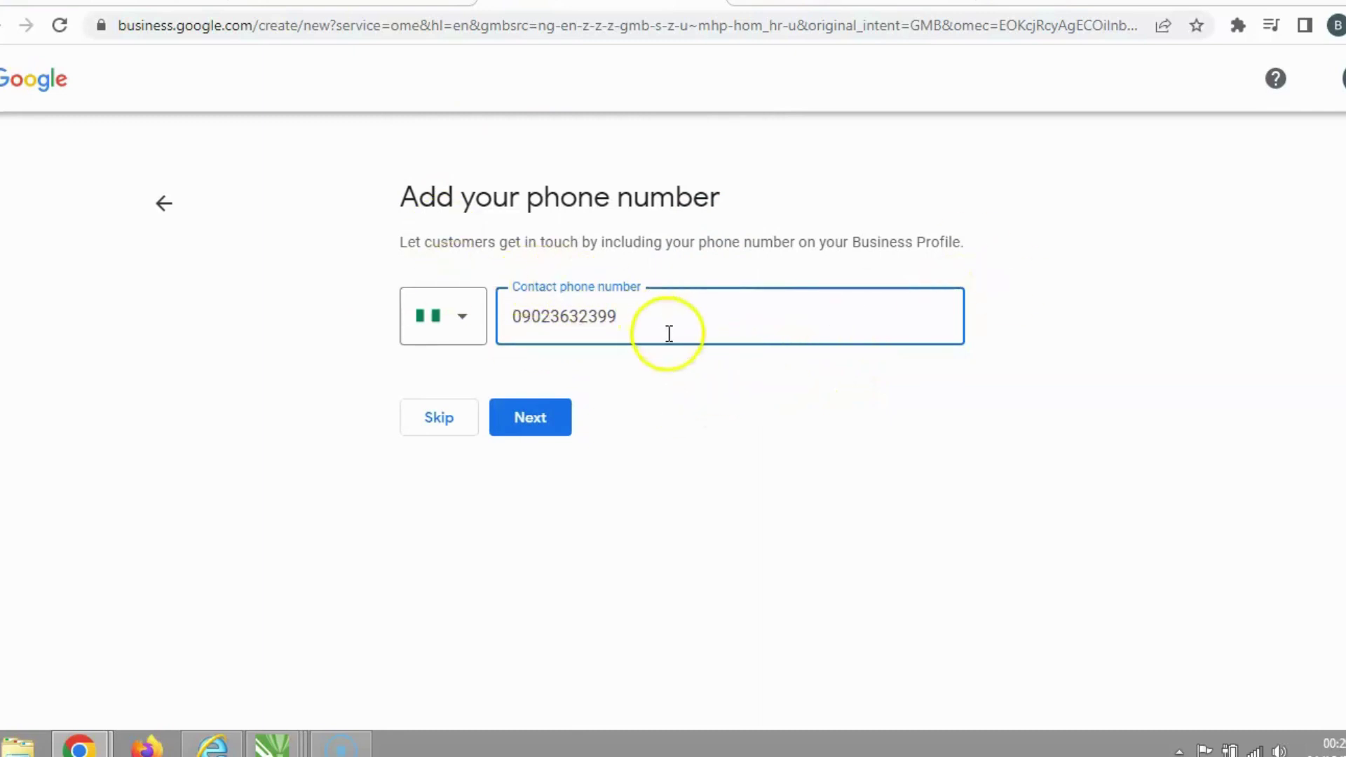
pyautogui.click(545, 425)
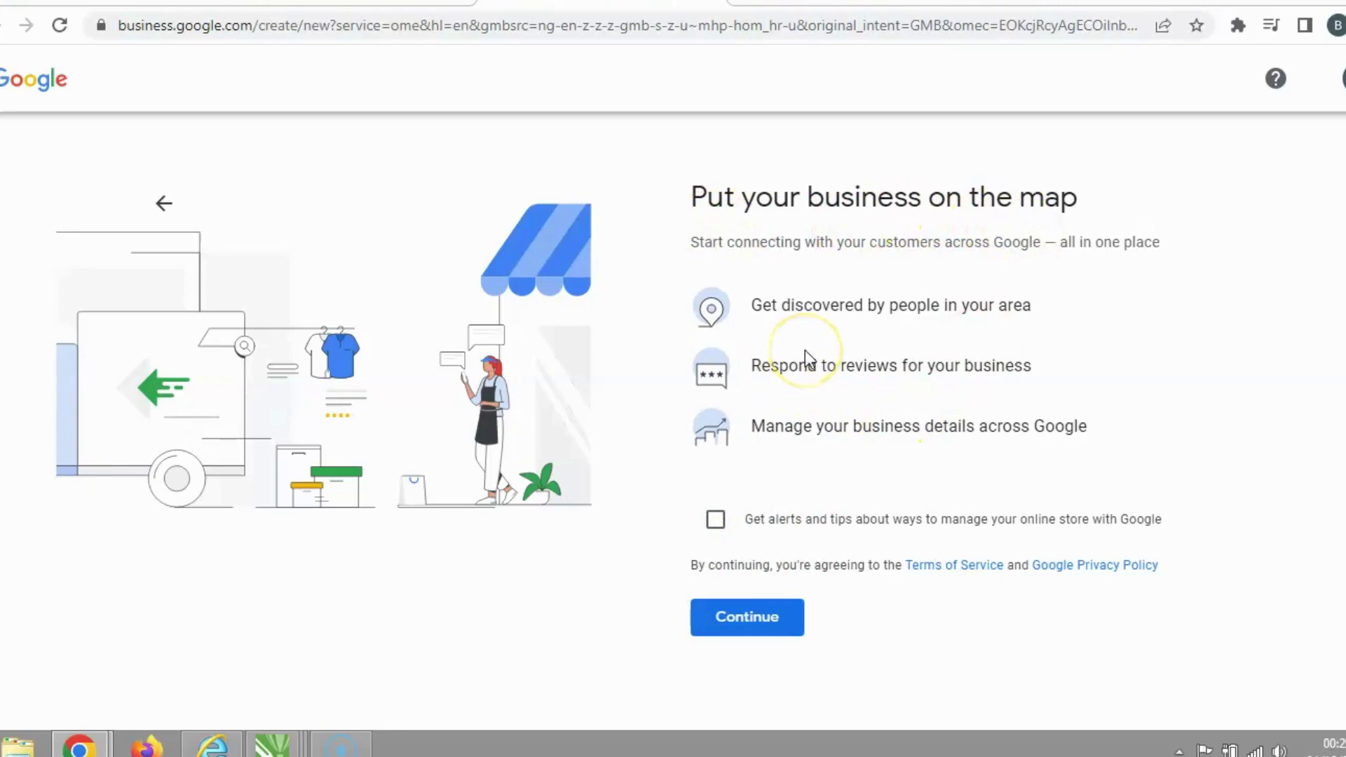
# Accept the terms and finish the profile setup.
pyautogui.click(765, 623)
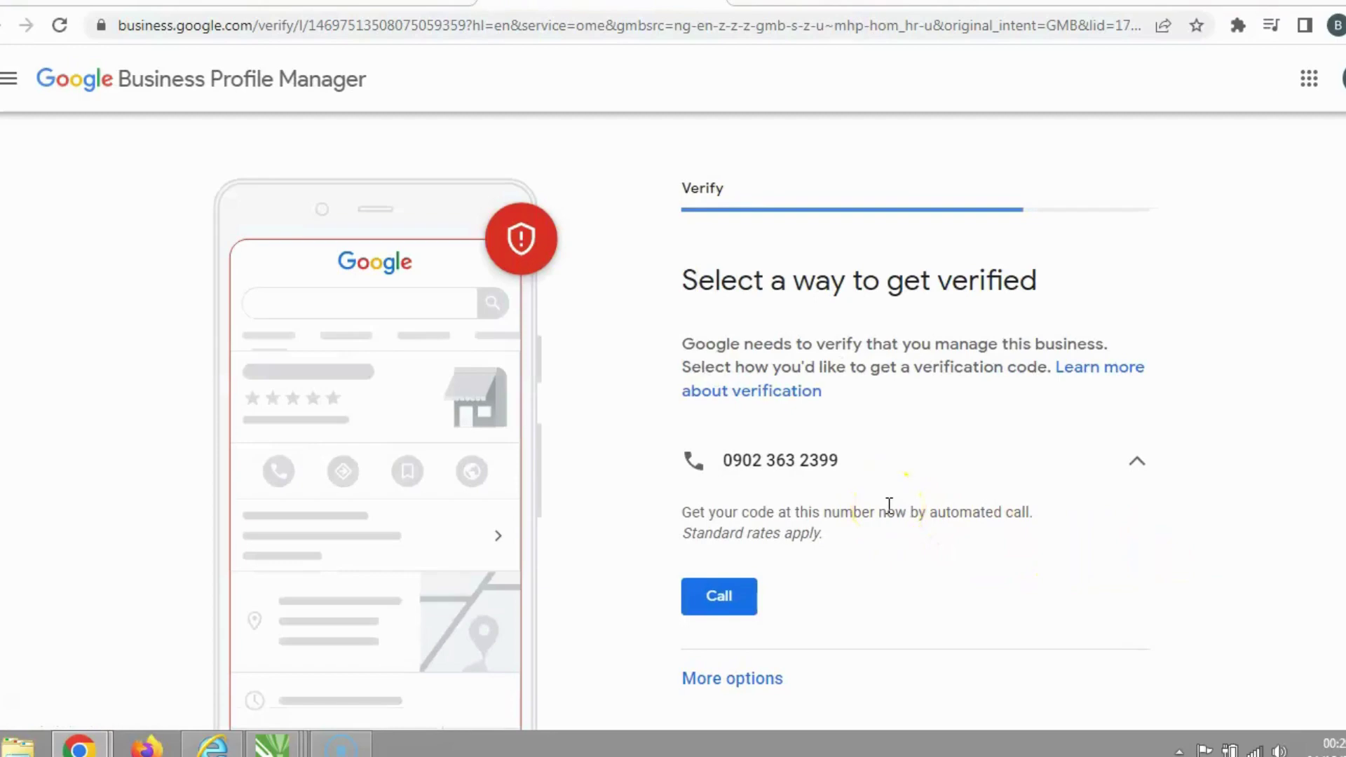
pyautogui.scroll(-3, 761, 431)
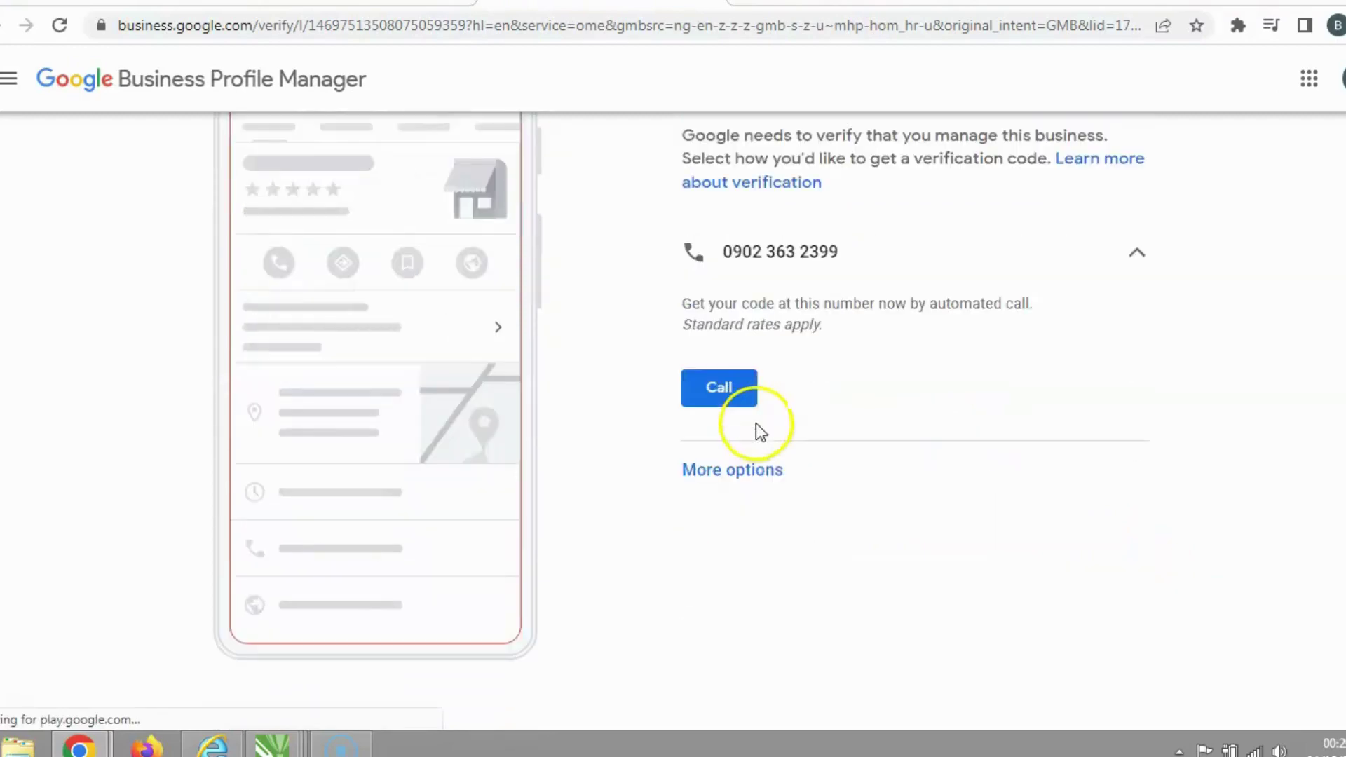
pyautogui.scroll(3, 787, 396)
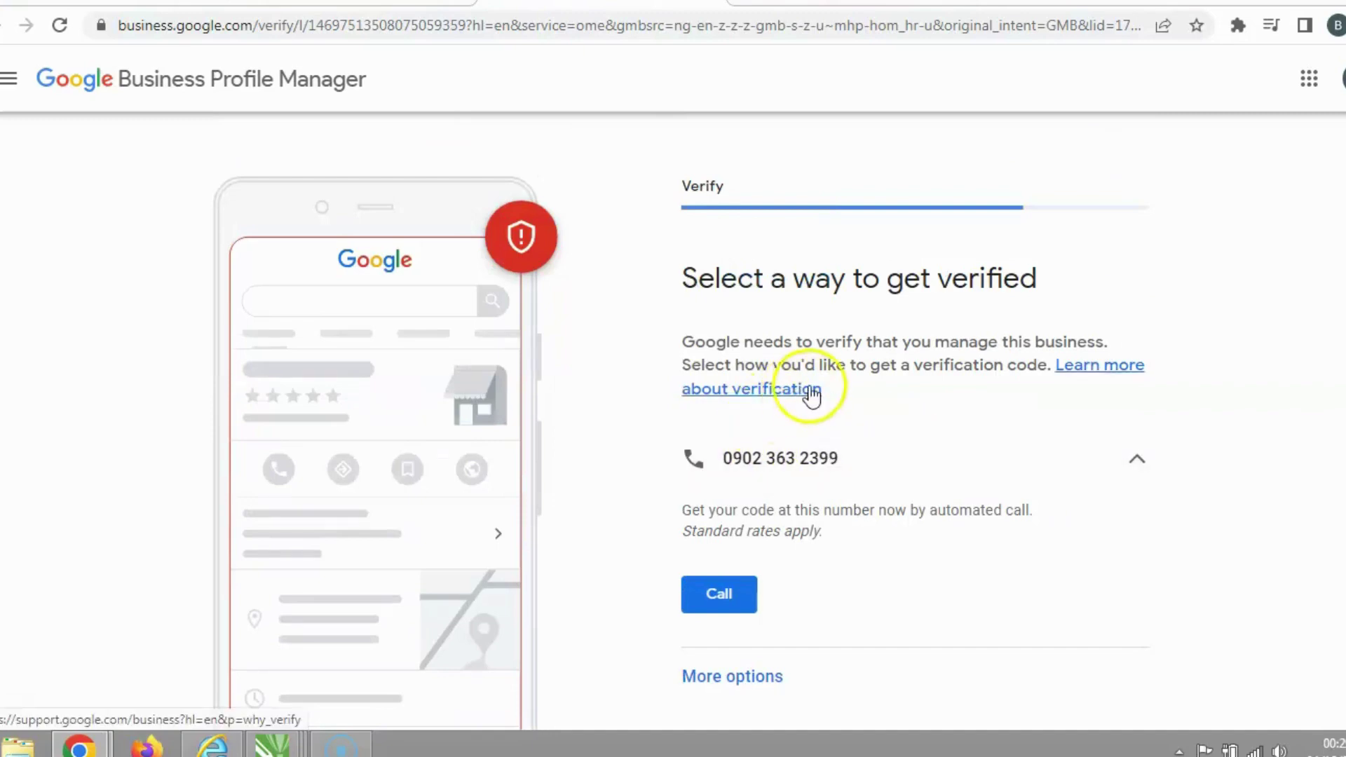
pyautogui.scroll(-2, 767, 470)
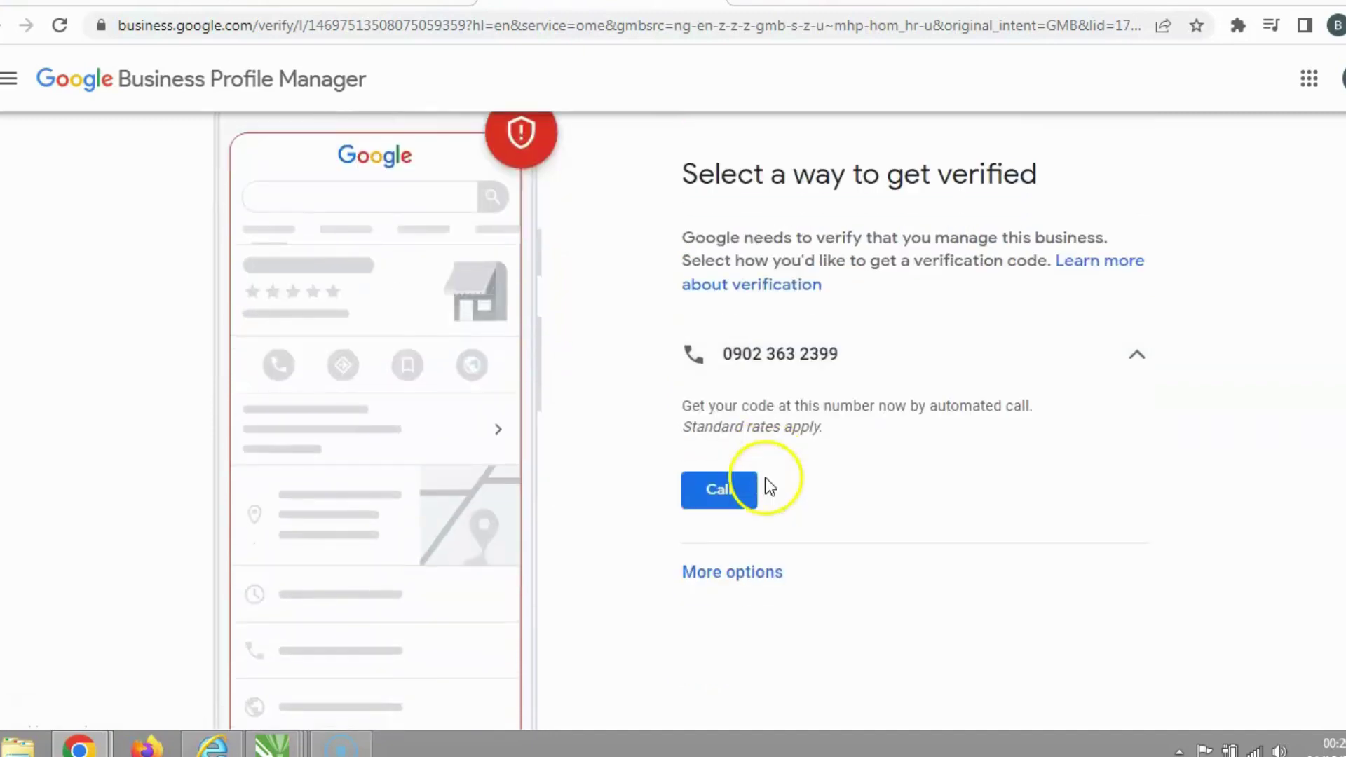
pyautogui.scroll(-2, 770, 483)
# Request an automated phone call to receive the verification code.
pyautogui.click(746, 469)
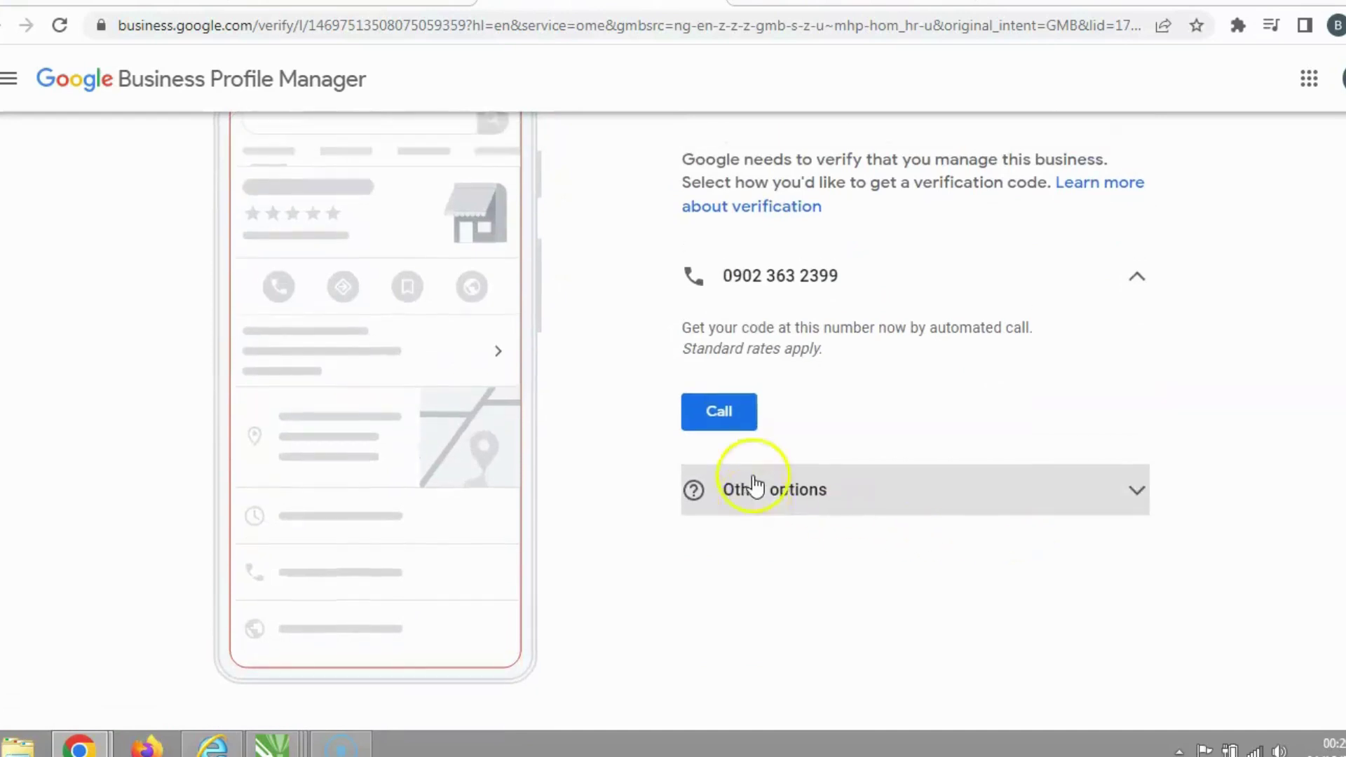
pyautogui.scroll(1, 771, 491)
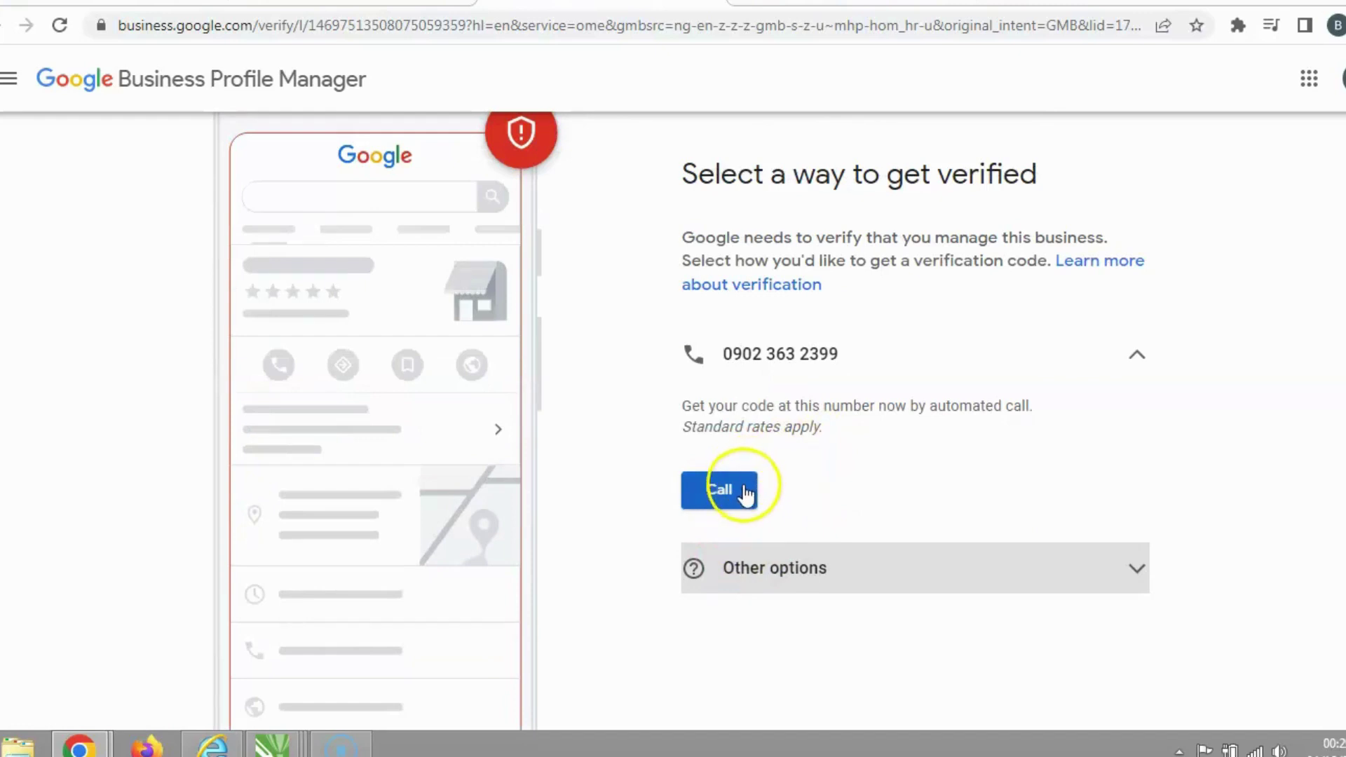
pyautogui.click(1137, 354)
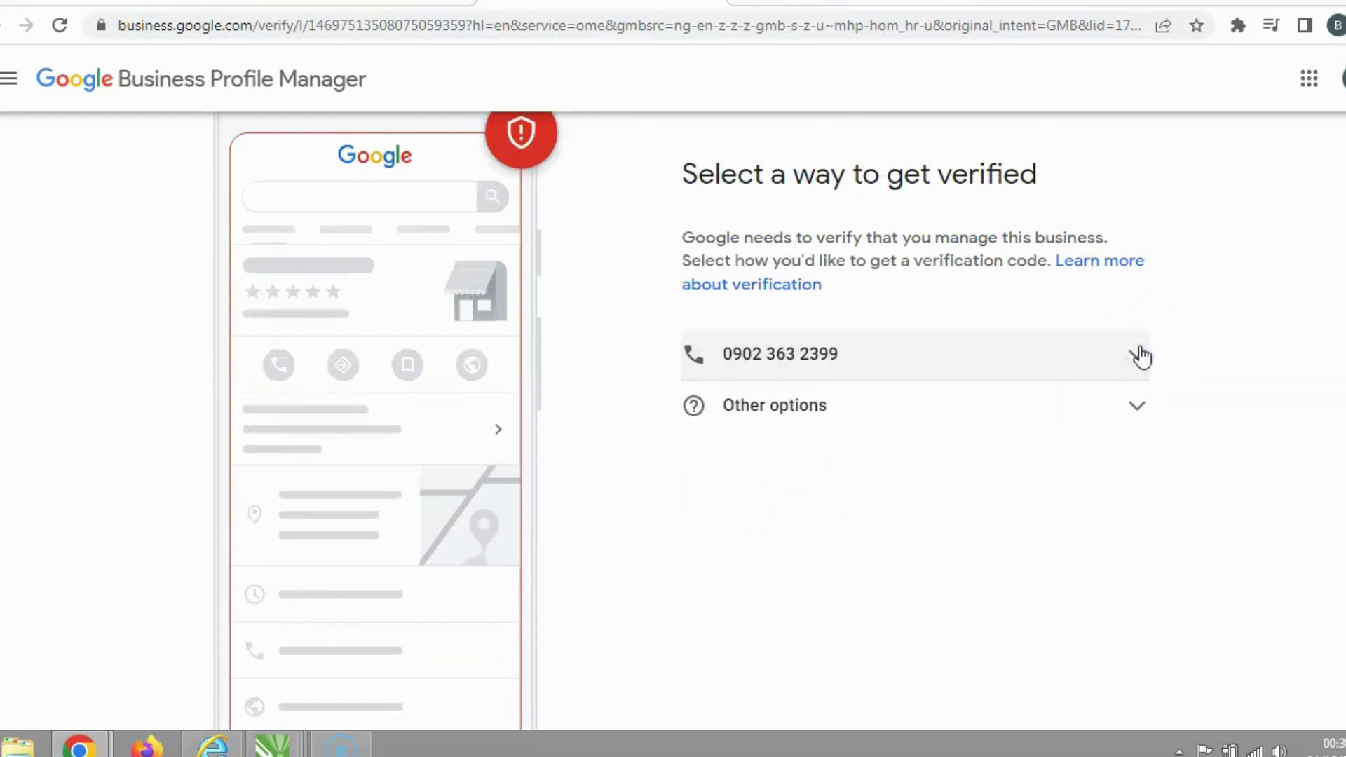
pyautogui.click(1138, 356)
pyautogui.click(715, 490)
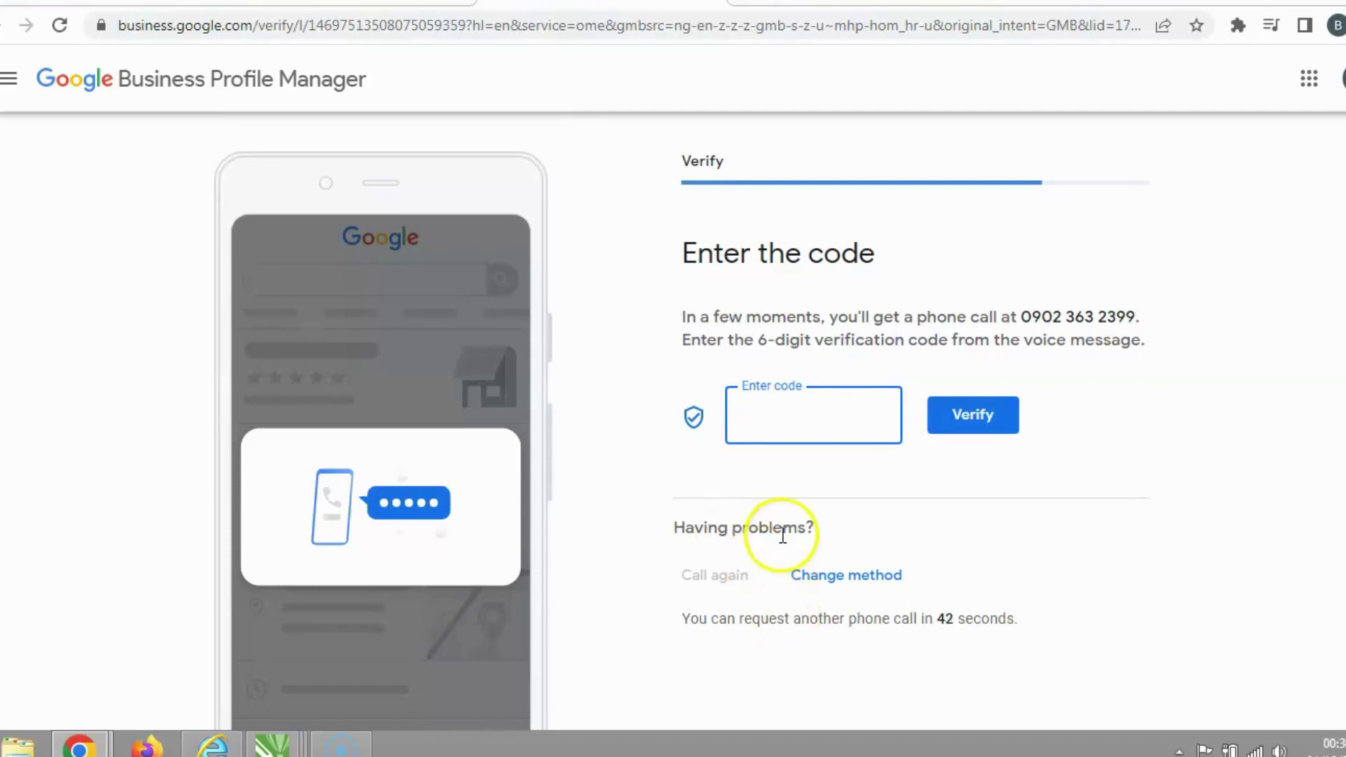
pyautogui.scroll(-3, 783, 534)
pyautogui.click(979, 223)
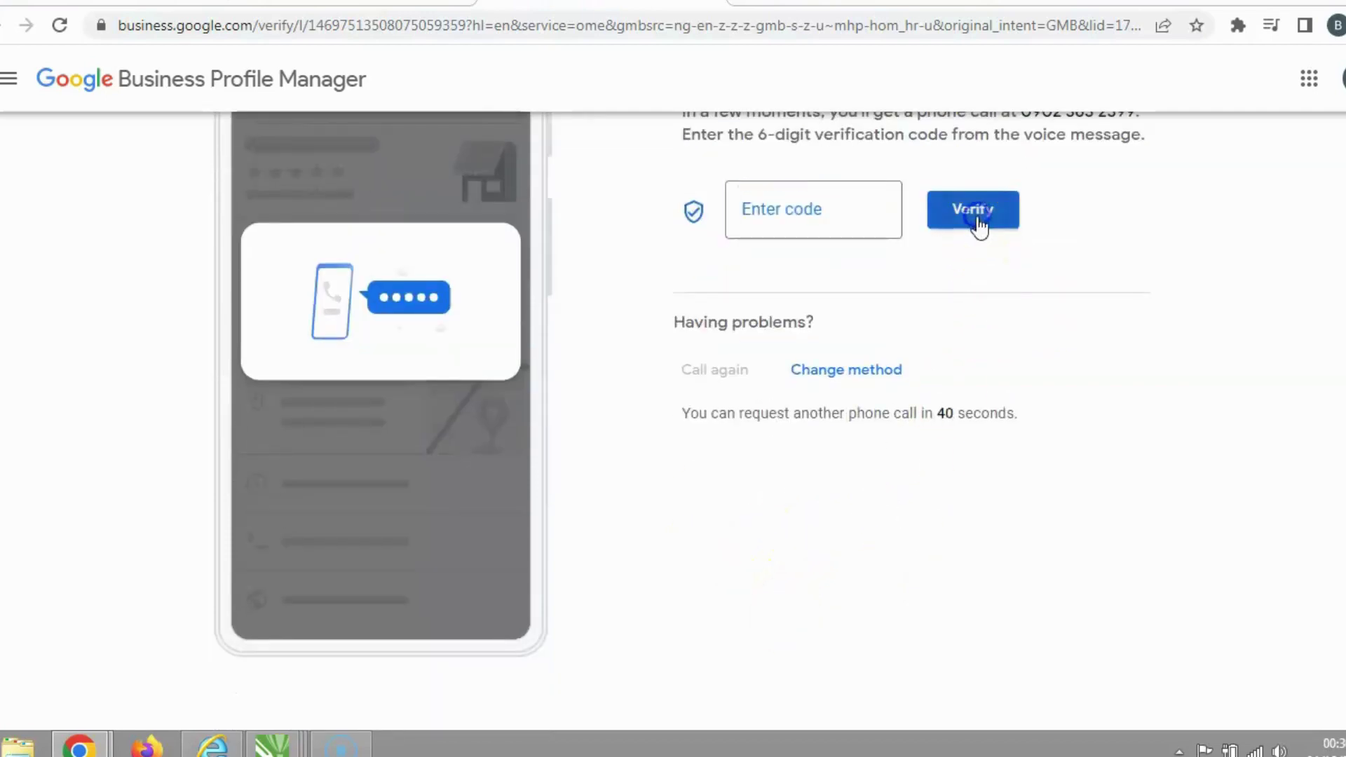
pyautogui.scroll(3, 751, 430)
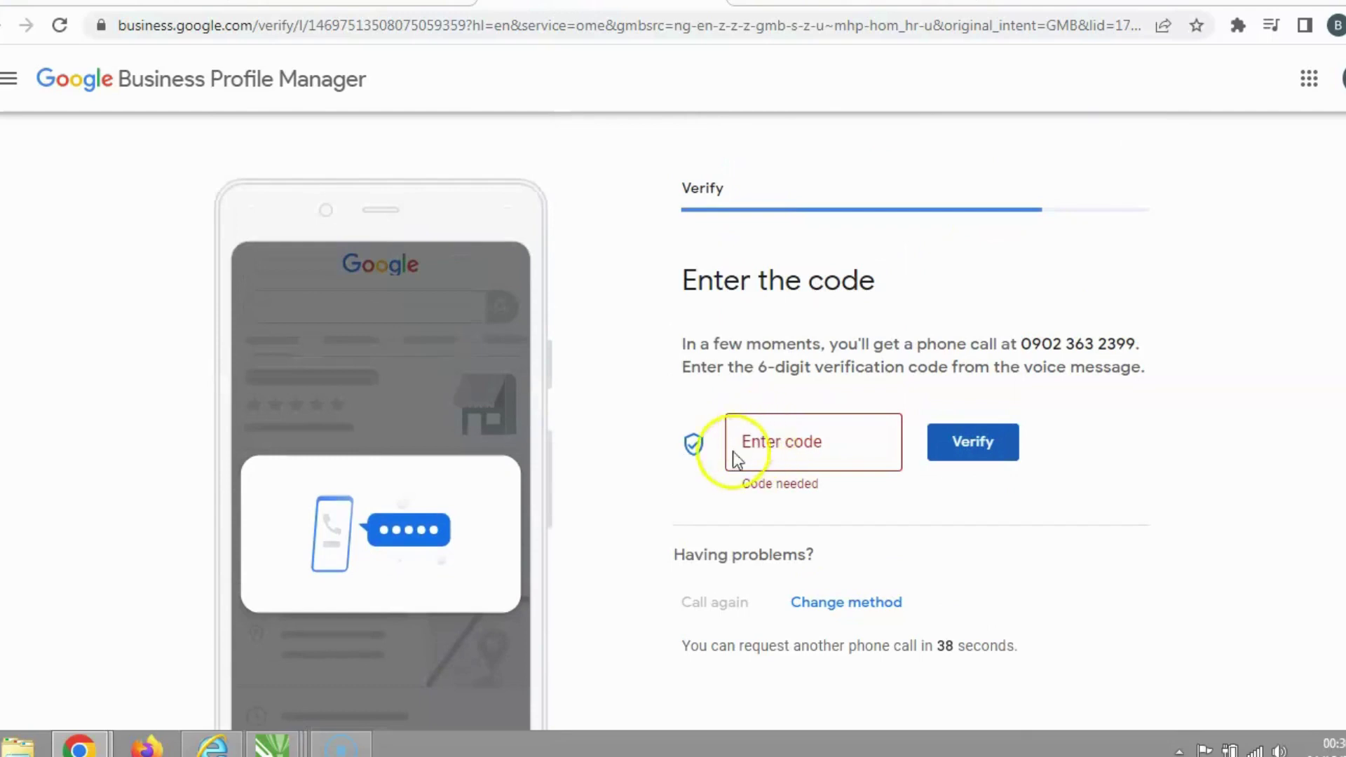
pyautogui.scroll(-2, 398, 557)
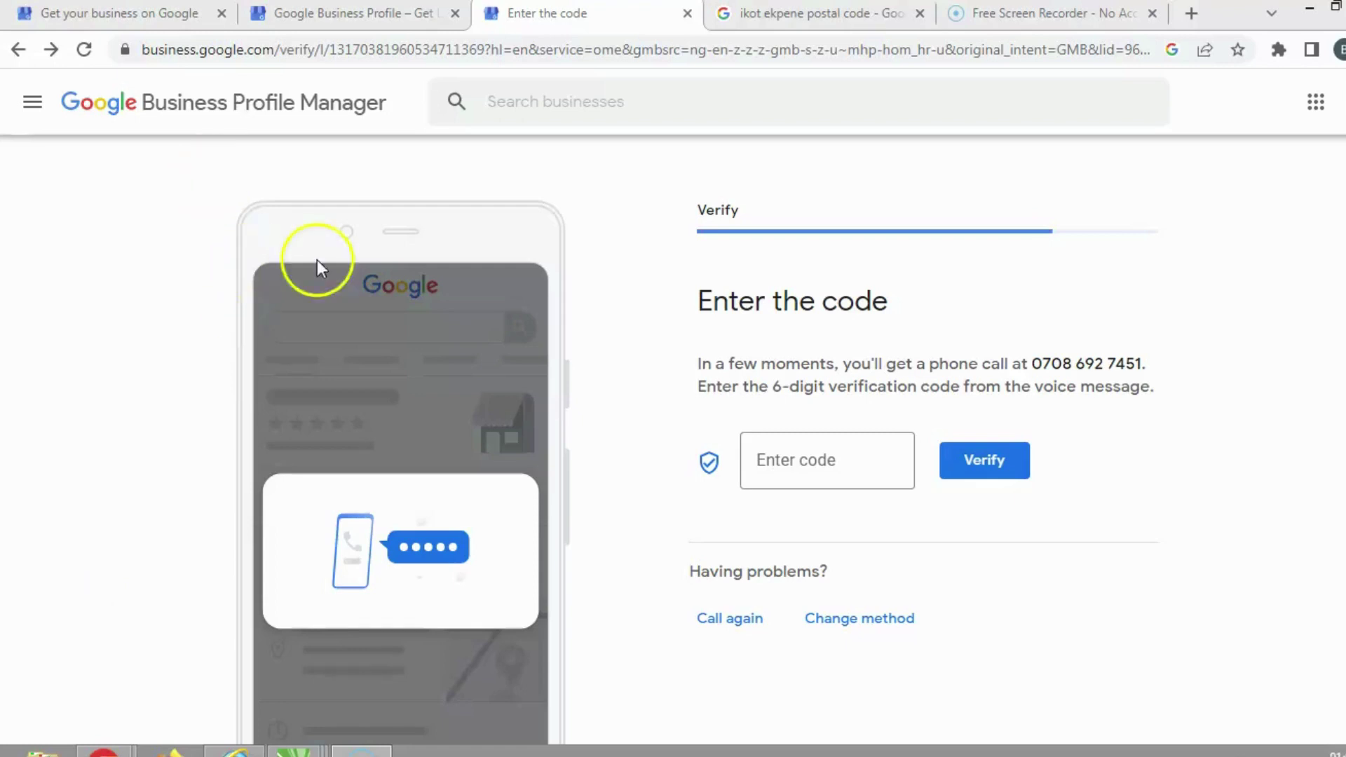
# Change the verification method to Verify later under Other options.
pyautogui.click(829, 620)
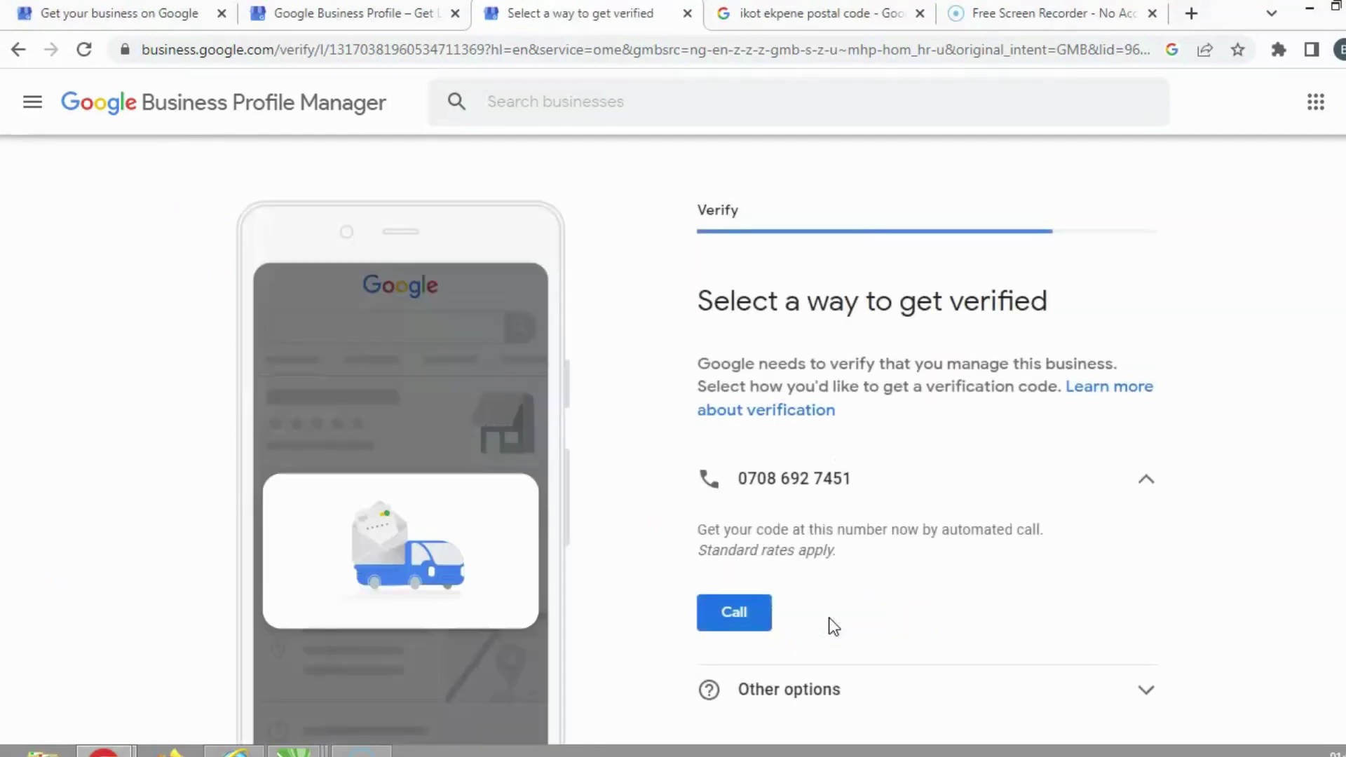
pyautogui.scroll(-3, 1013, 557)
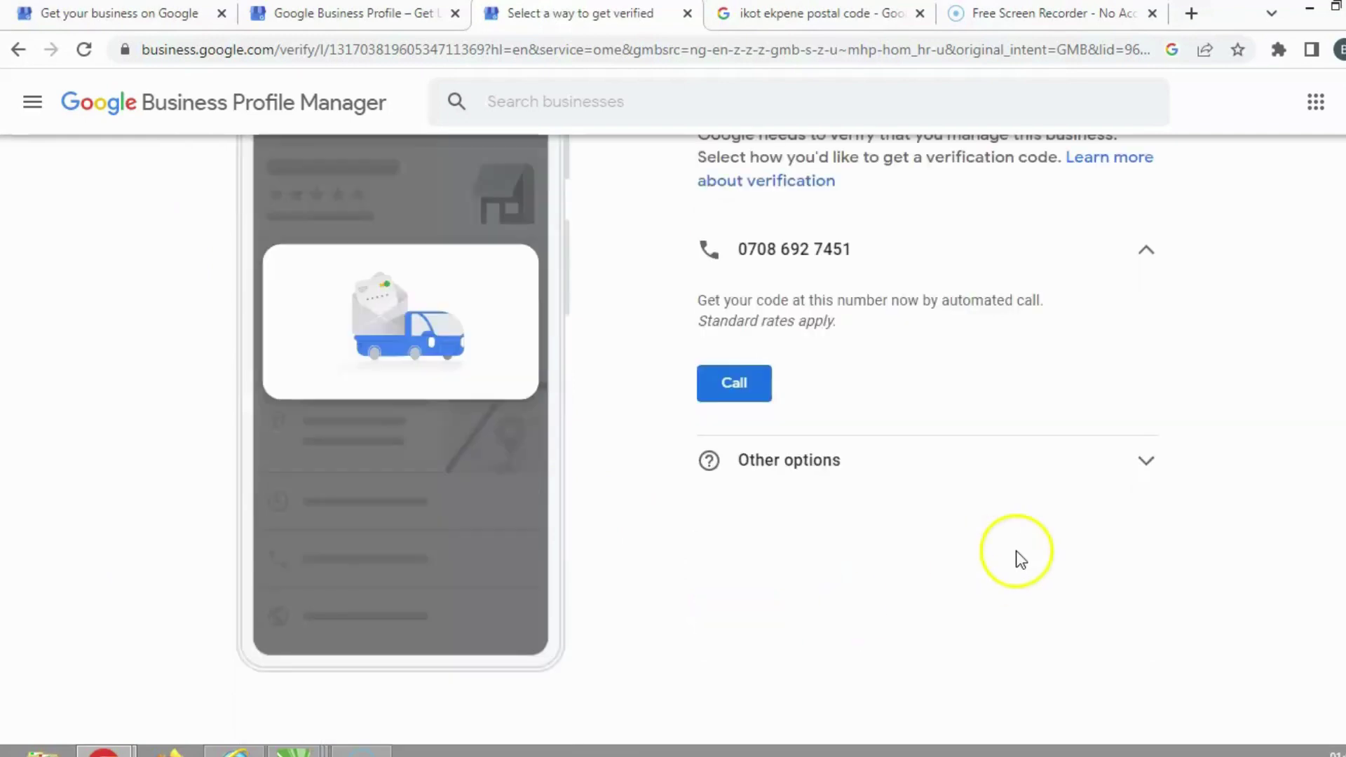
pyautogui.scroll(2, 855, 484)
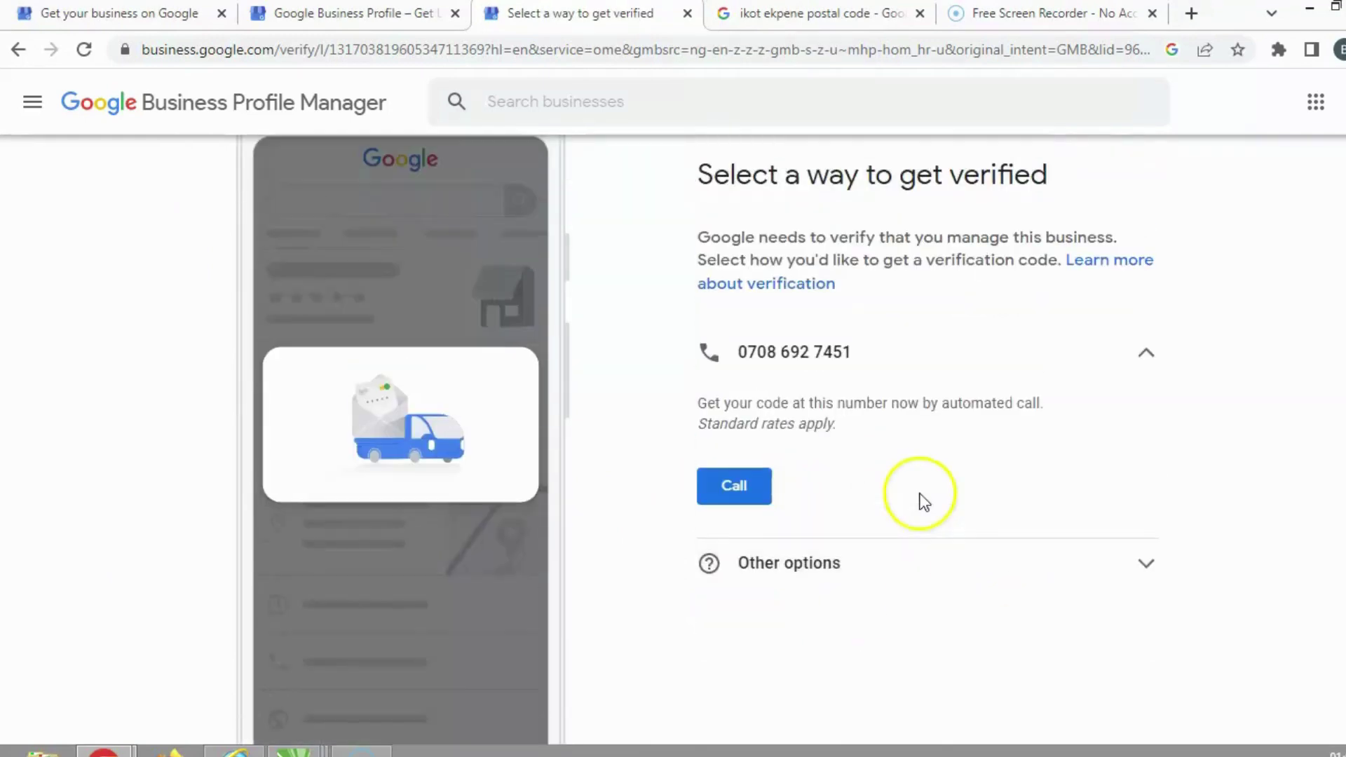
pyautogui.click(889, 589)
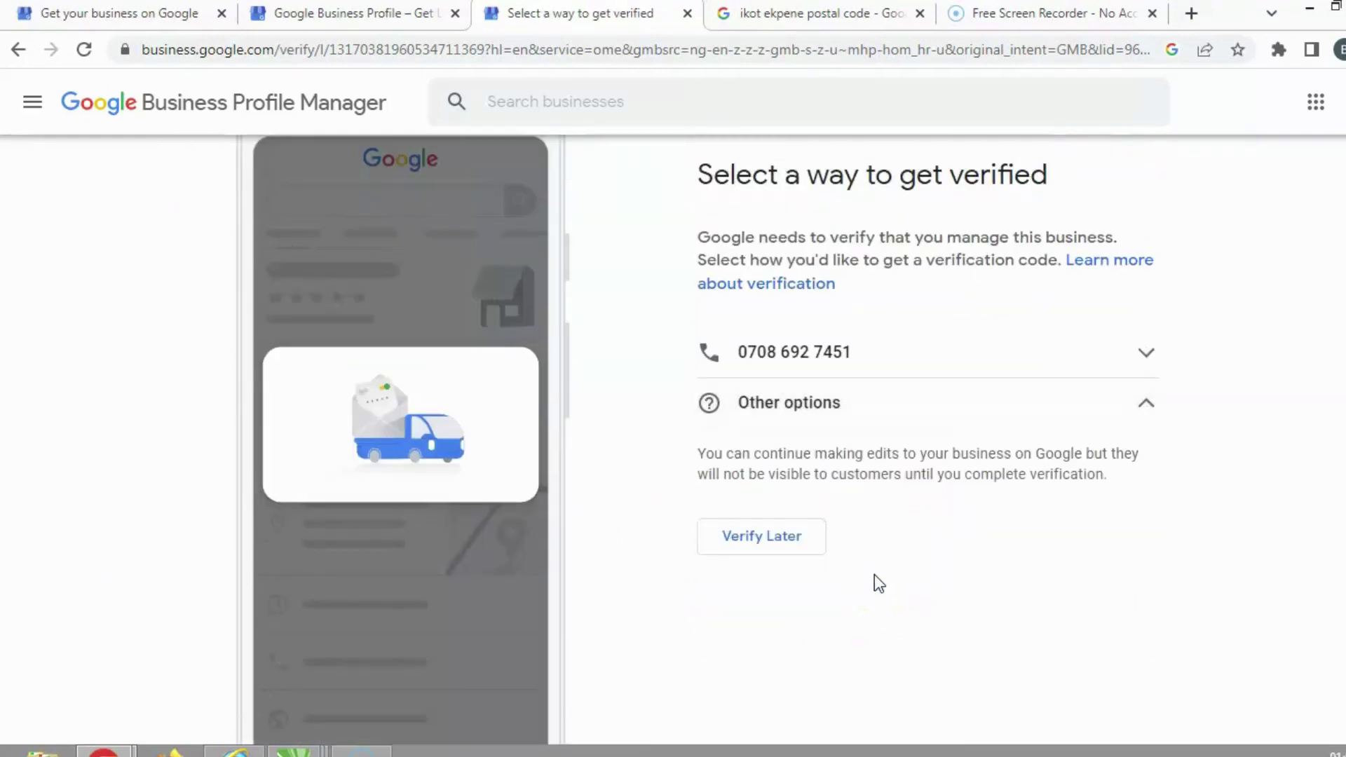
pyautogui.click(758, 547)
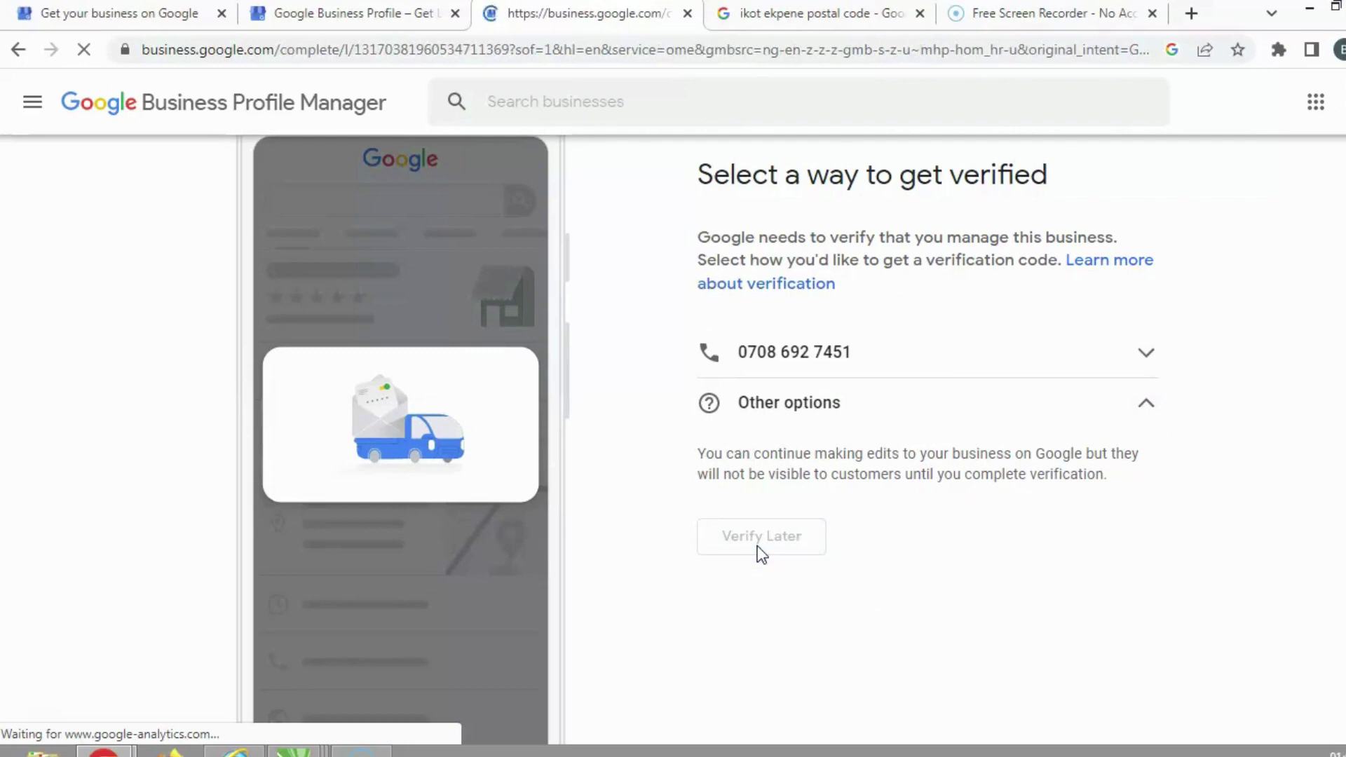
# Select Letterhead & business cards, Posters, Catalogs and Flyers & brochures as services, then continue.
pyautogui.moveTo(726, 537); pyautogui.dragTo(688, 427)
pyautogui.scroll(-2, 688, 427)
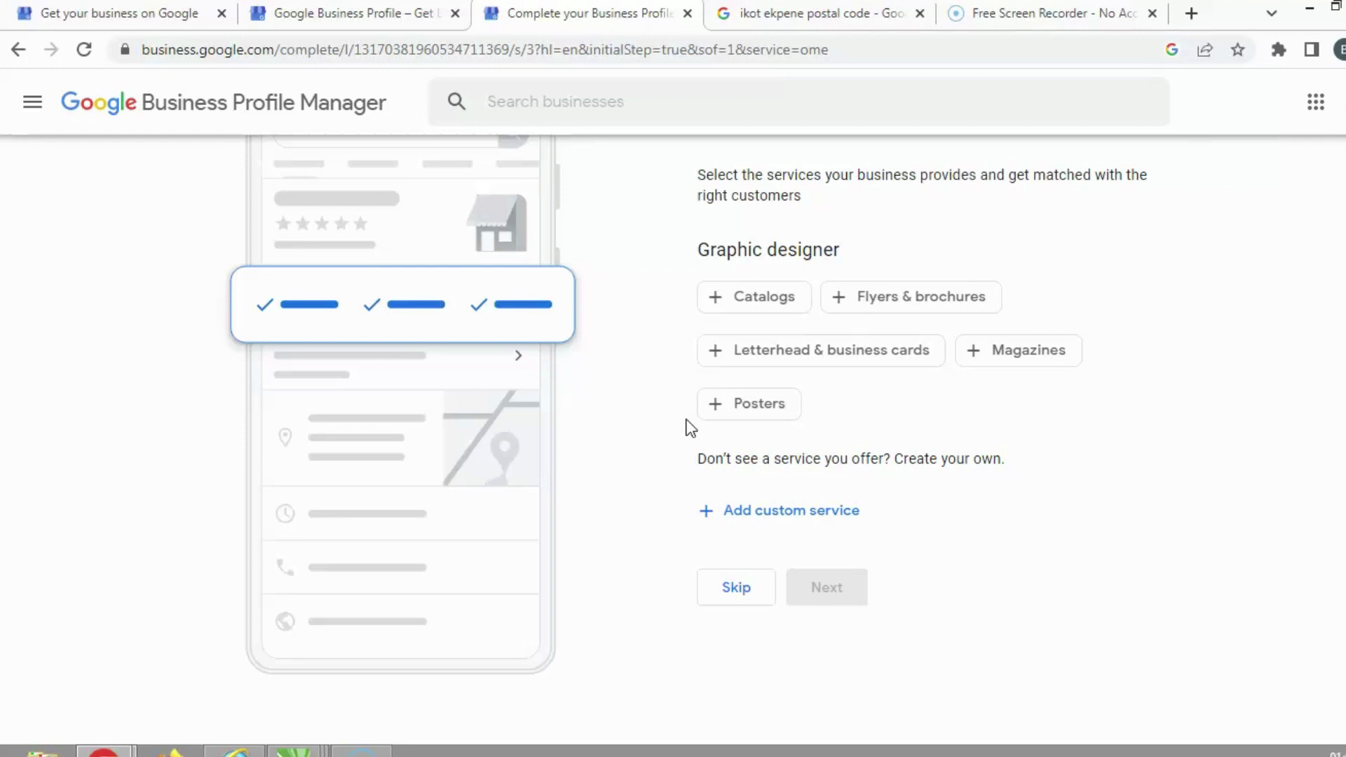
pyautogui.scroll(3, 848, 327)
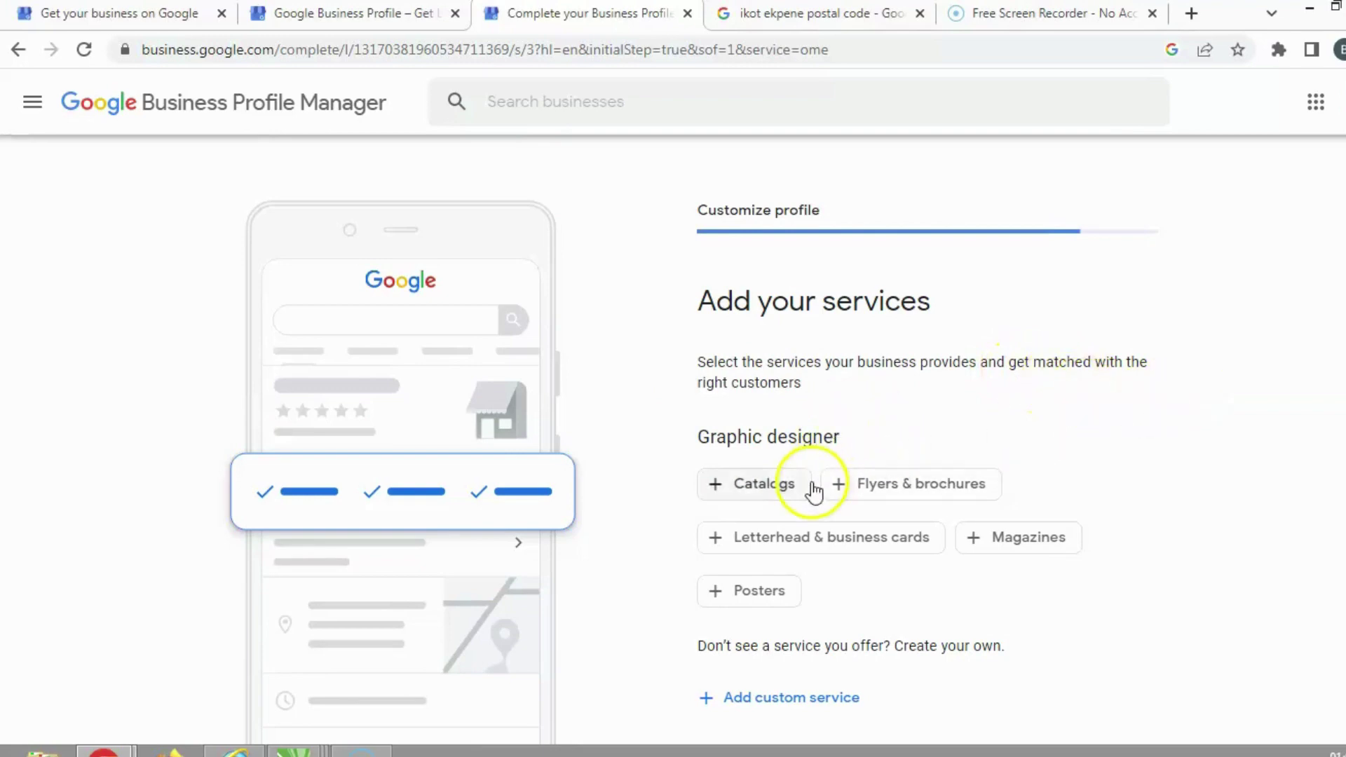
pyautogui.scroll(-2, 813, 491)
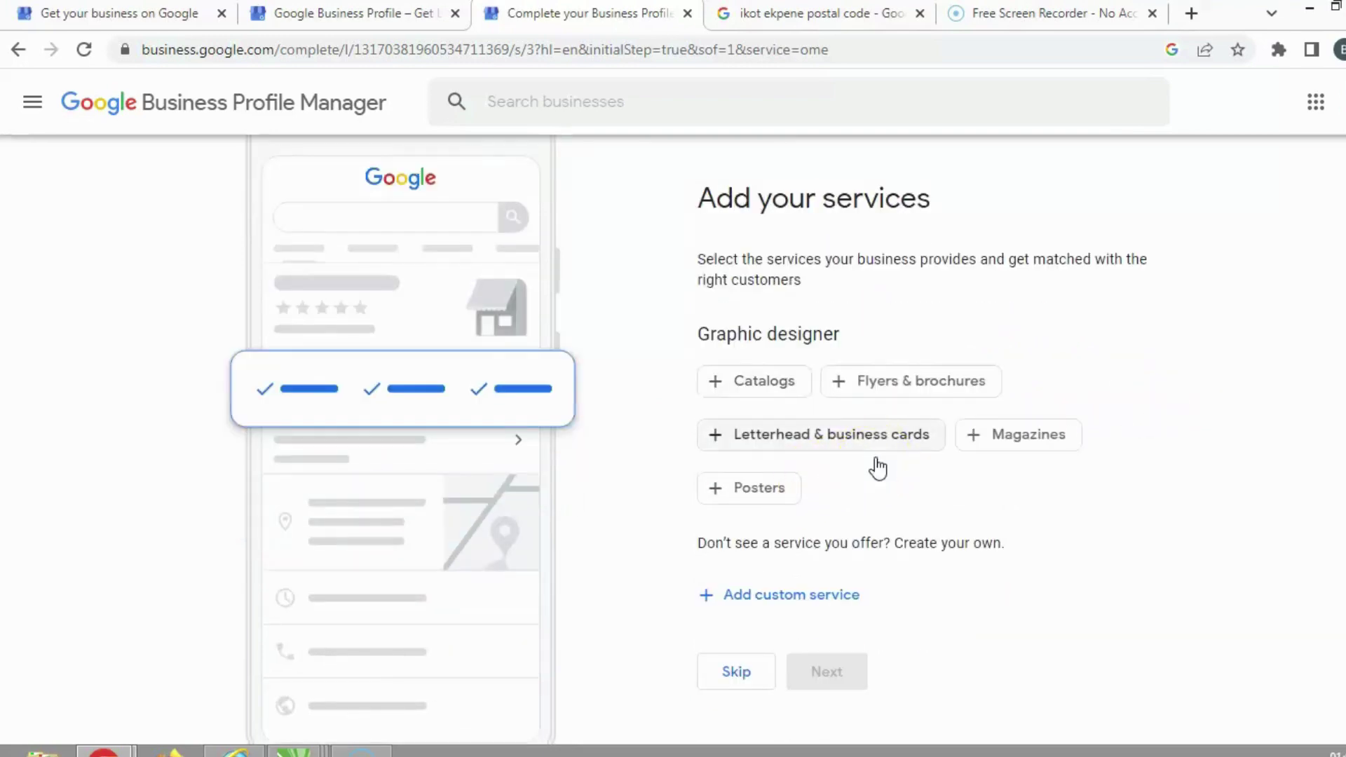
pyautogui.click(718, 440)
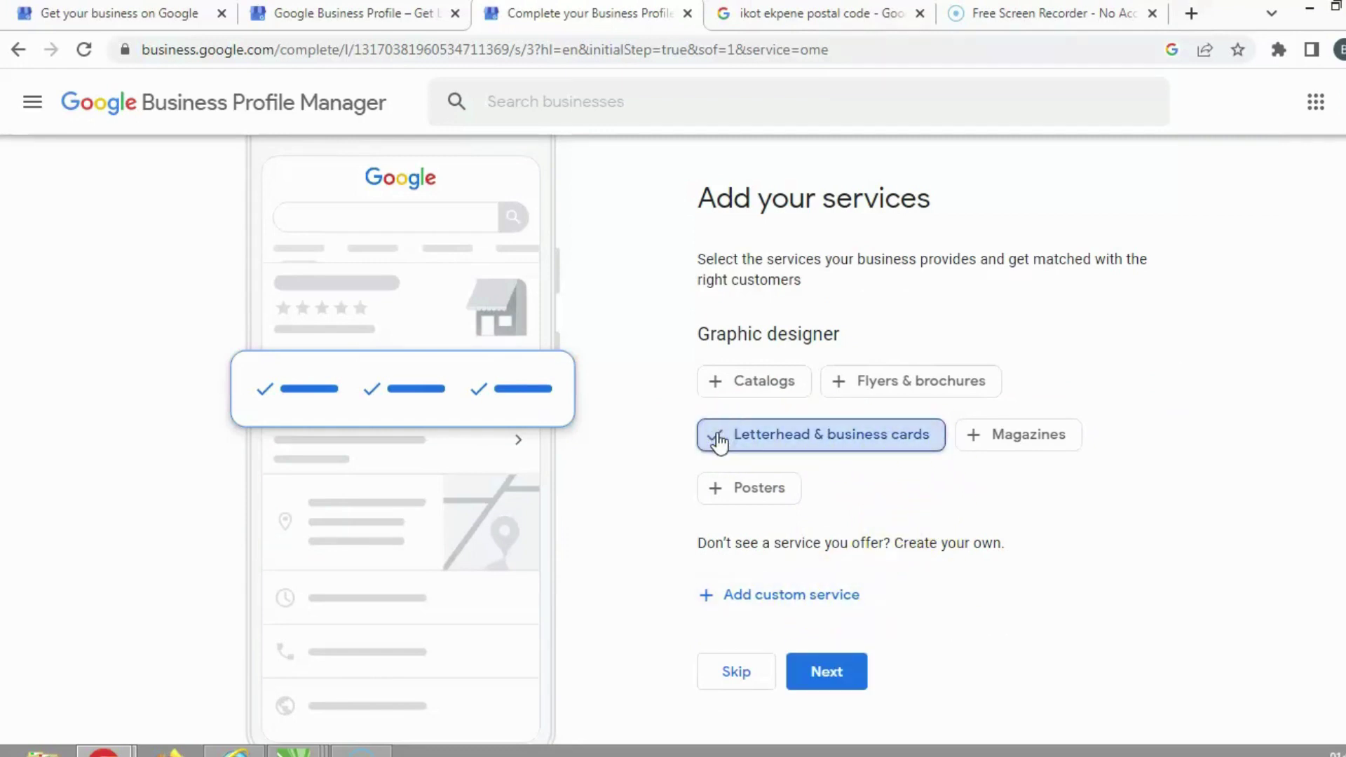
pyautogui.click(715, 488)
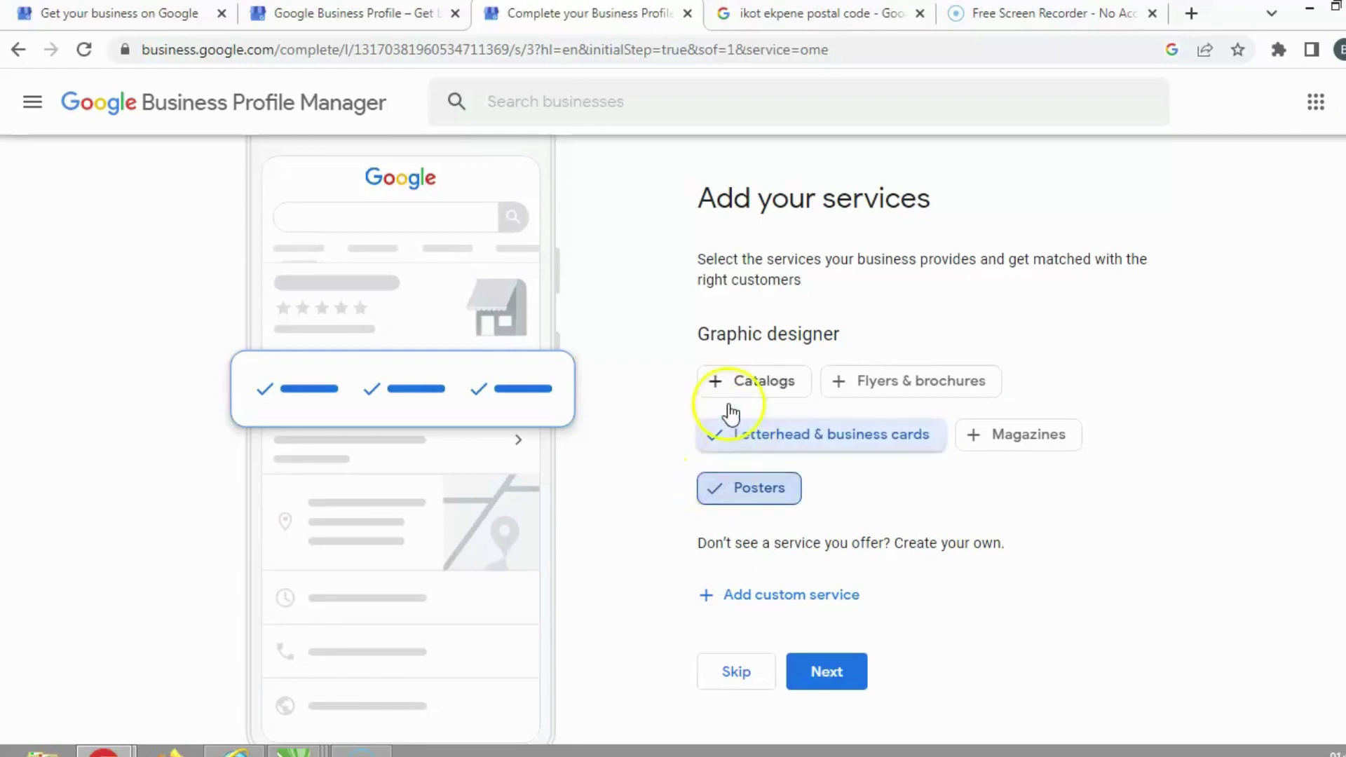
pyautogui.click(721, 384)
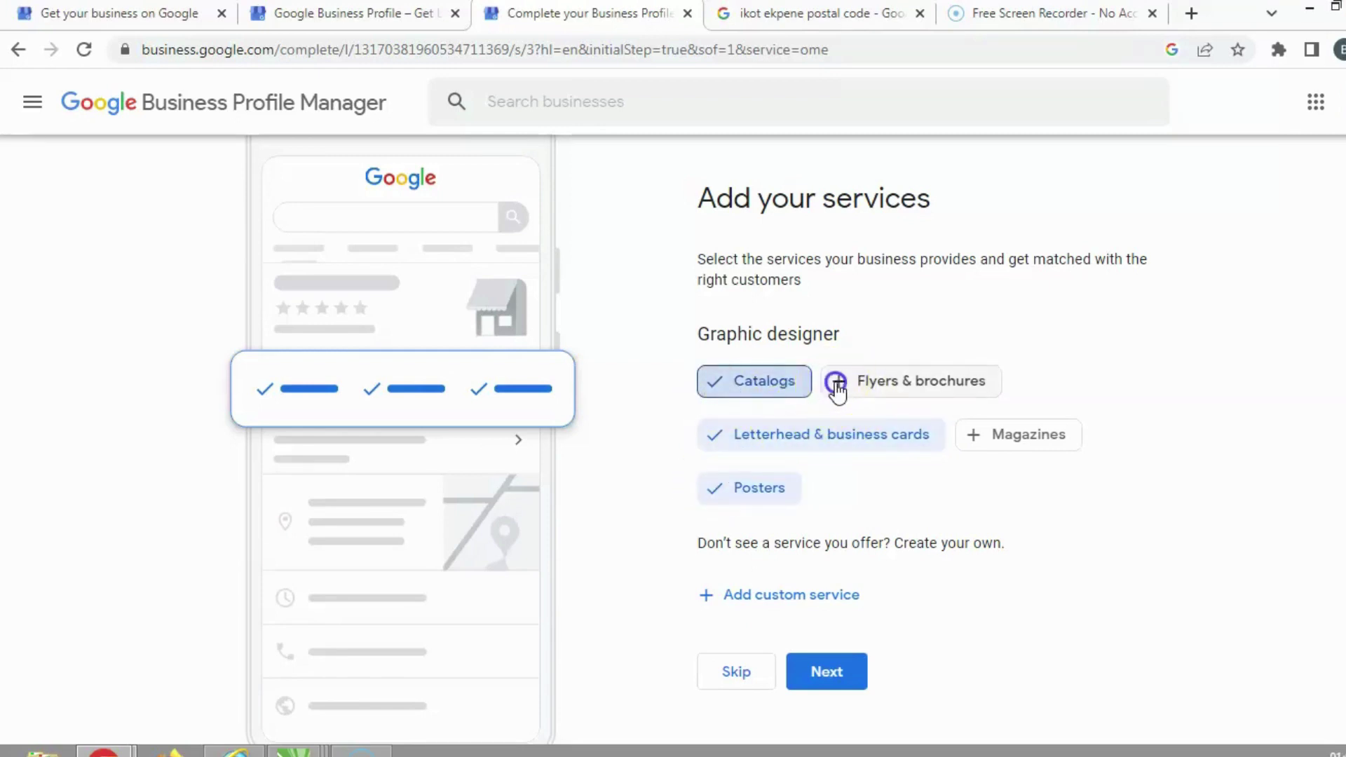
pyautogui.click(836, 388)
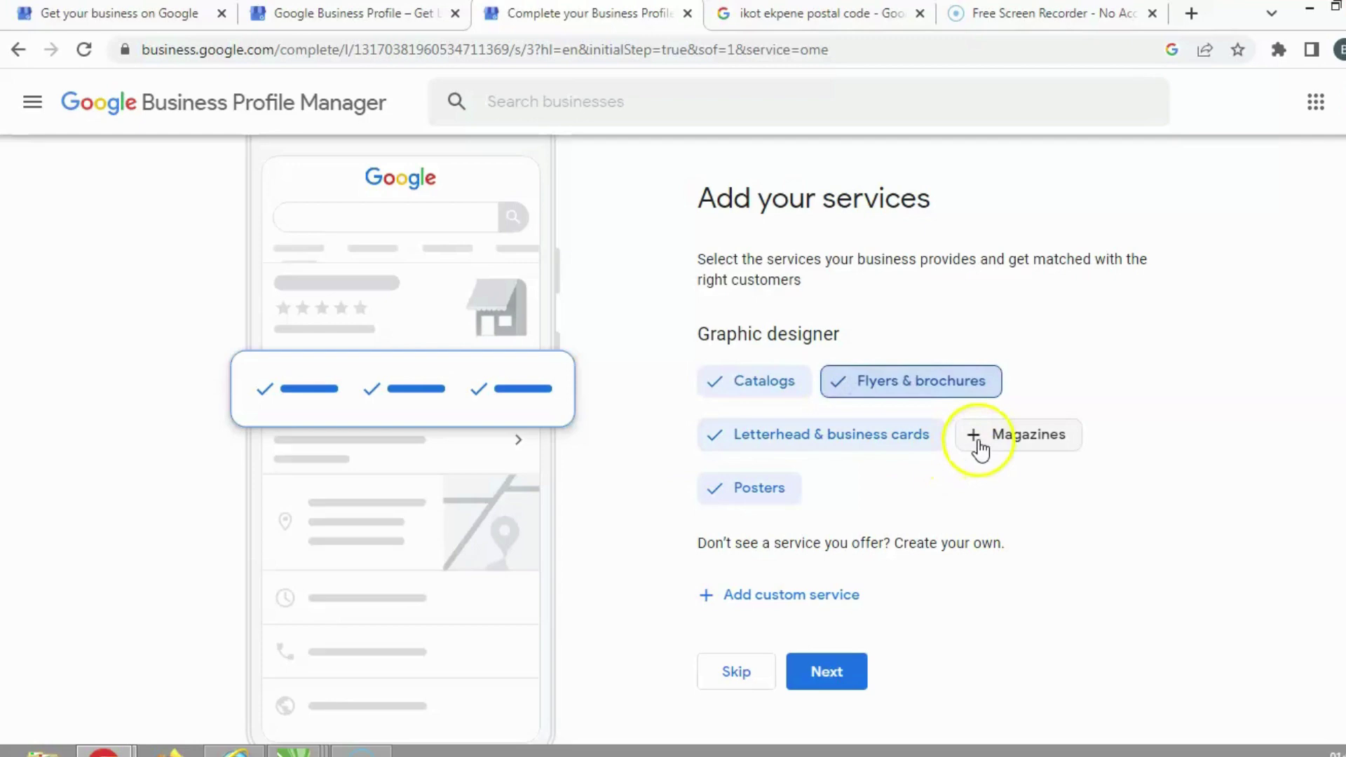
pyautogui.scroll(-1, 818, 631)
pyautogui.click(832, 584)
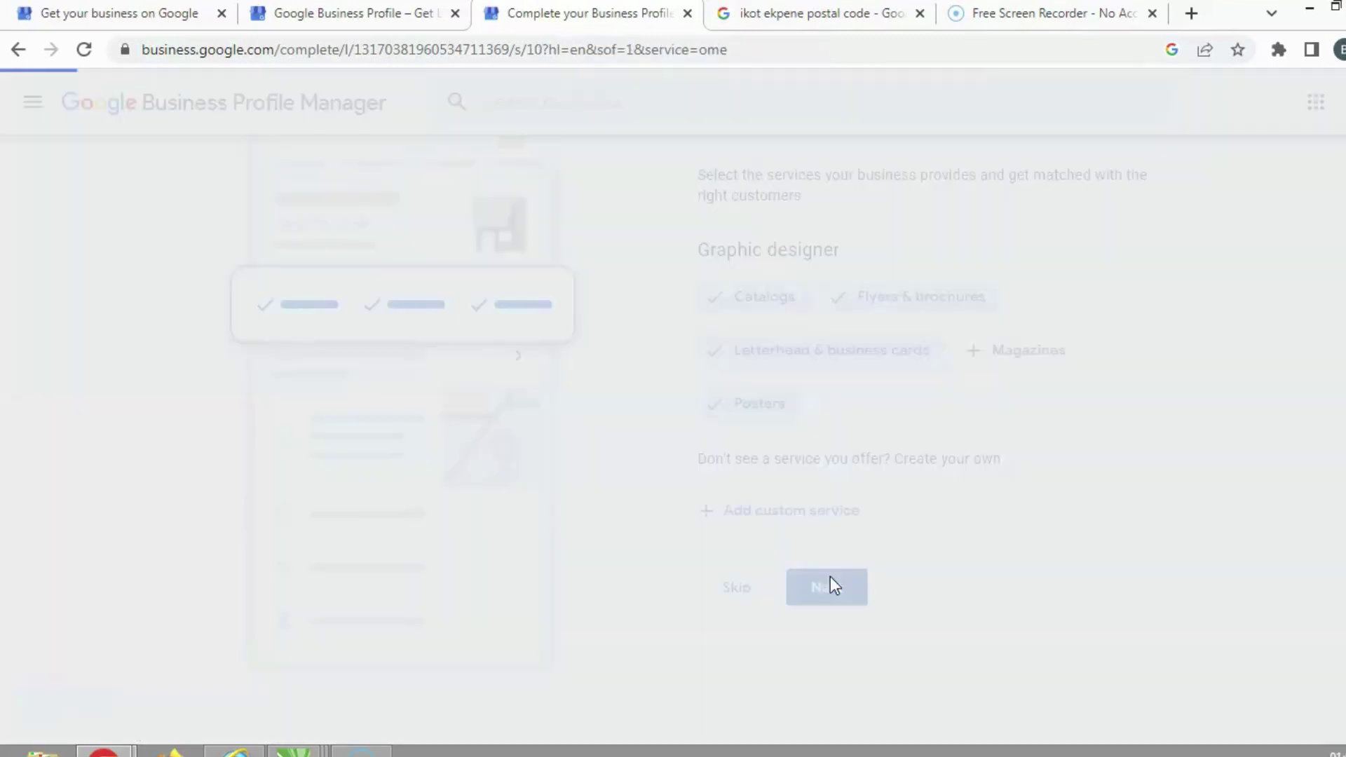
# Toggle Monday, Tuesday and Wednesday to Open in the business hours and try to save.
pyautogui.click(860, 584)
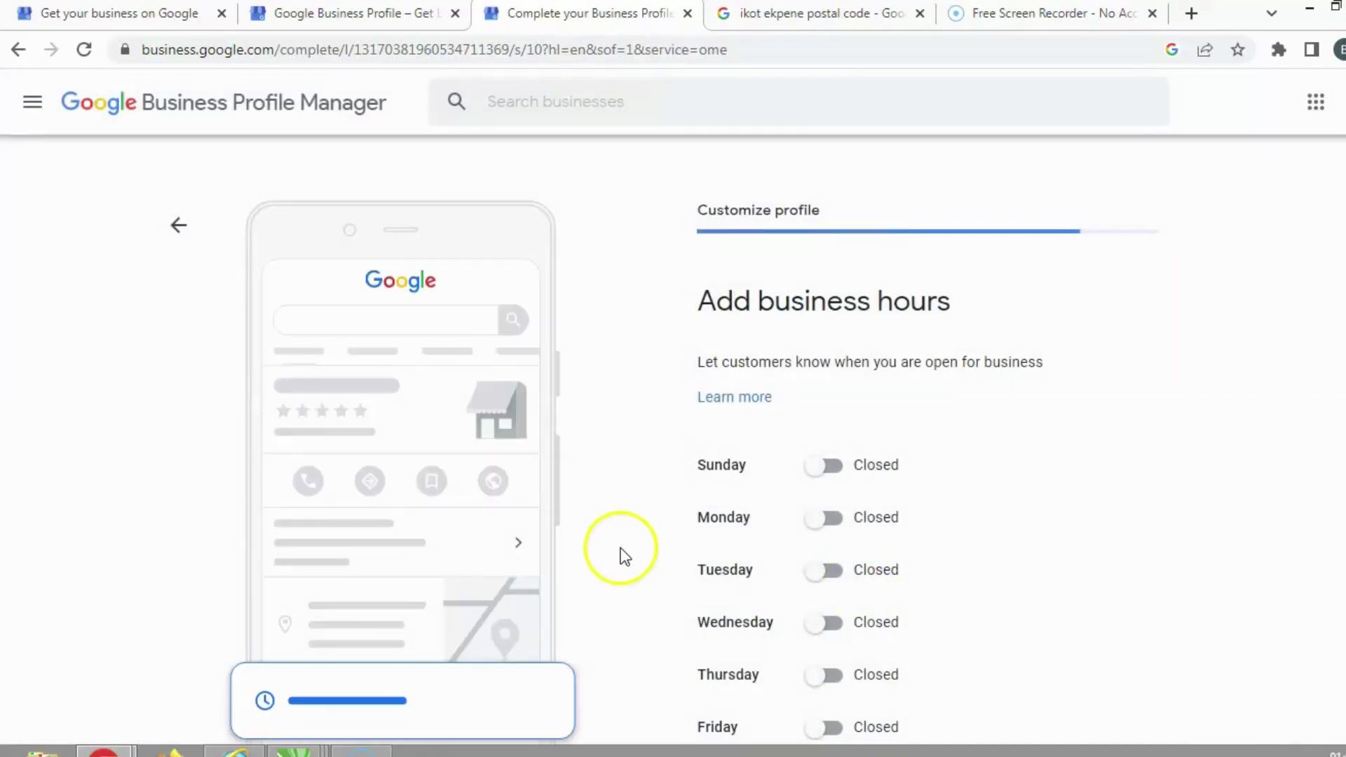
pyautogui.scroll(-1, 619, 556)
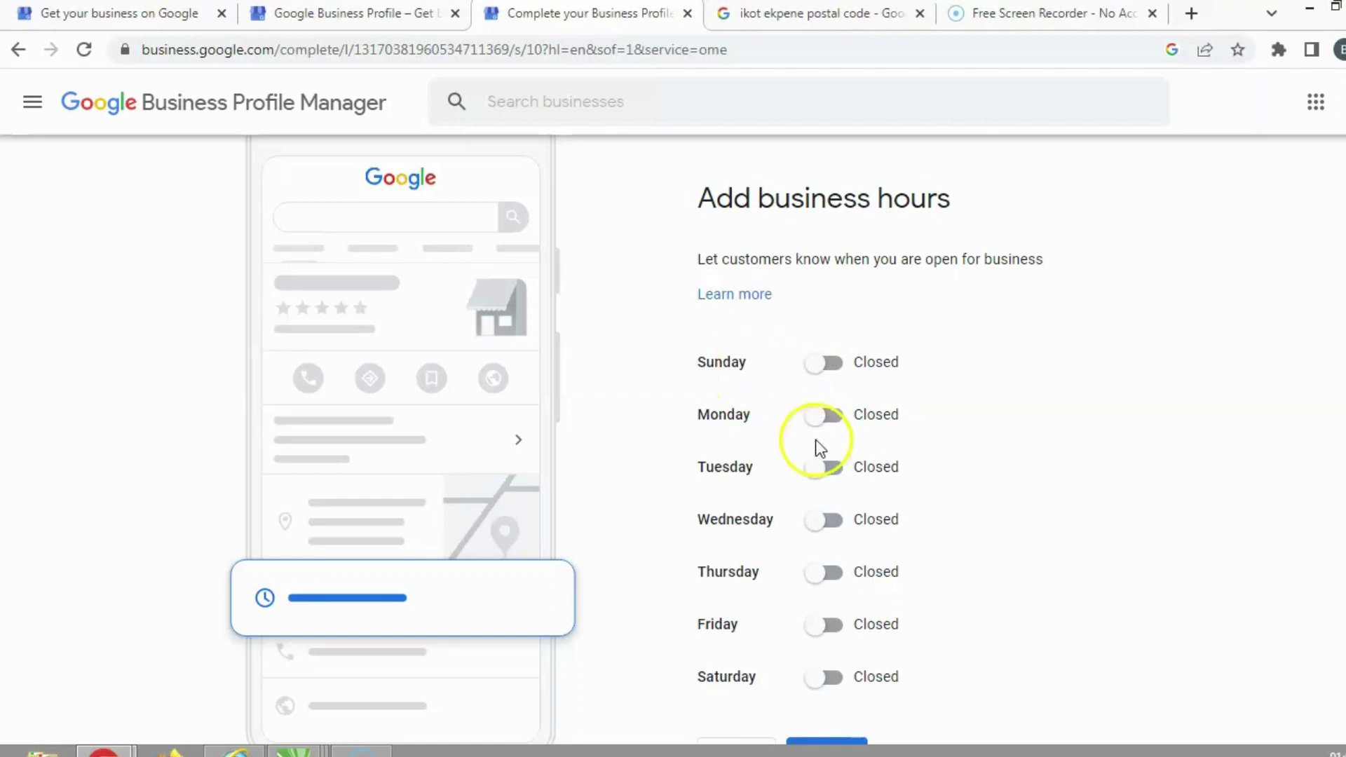
pyautogui.click(808, 413)
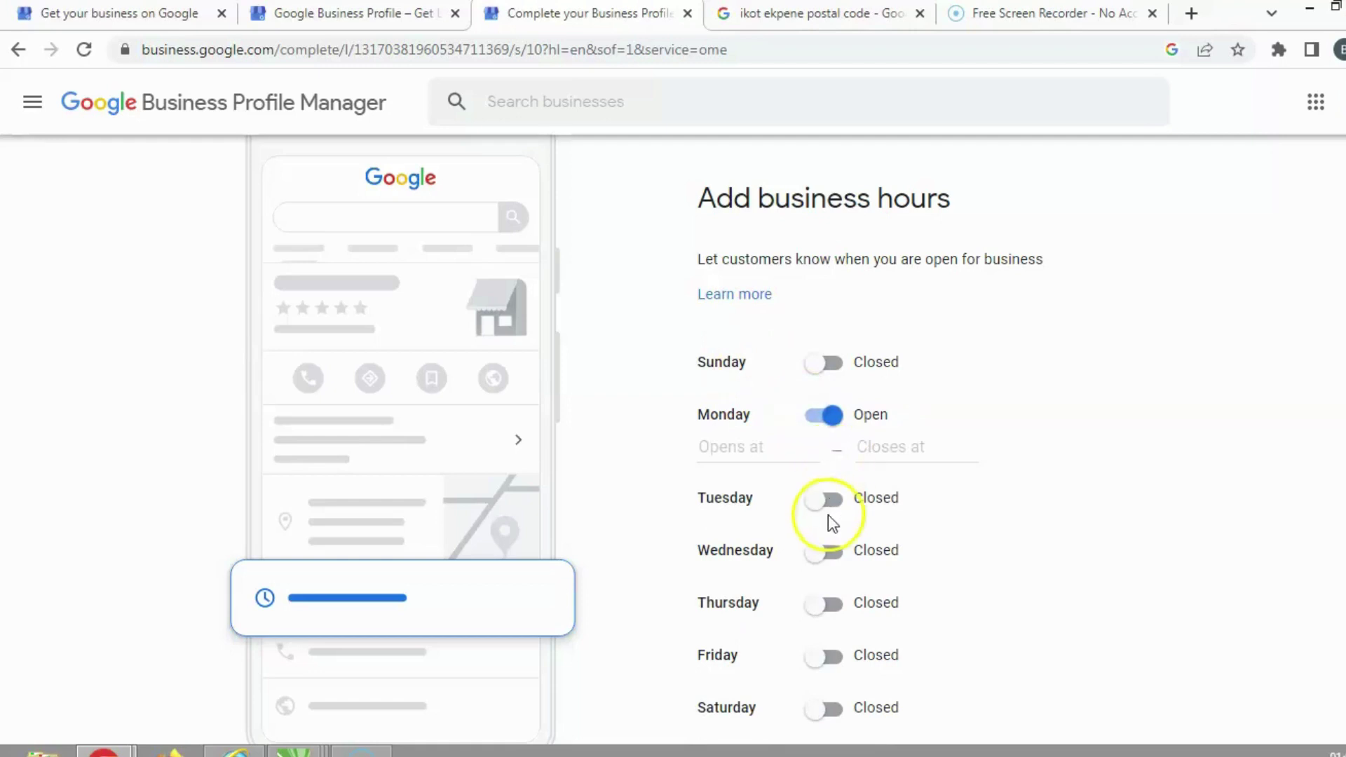
pyautogui.click(823, 502)
pyautogui.scroll(-1, 821, 554)
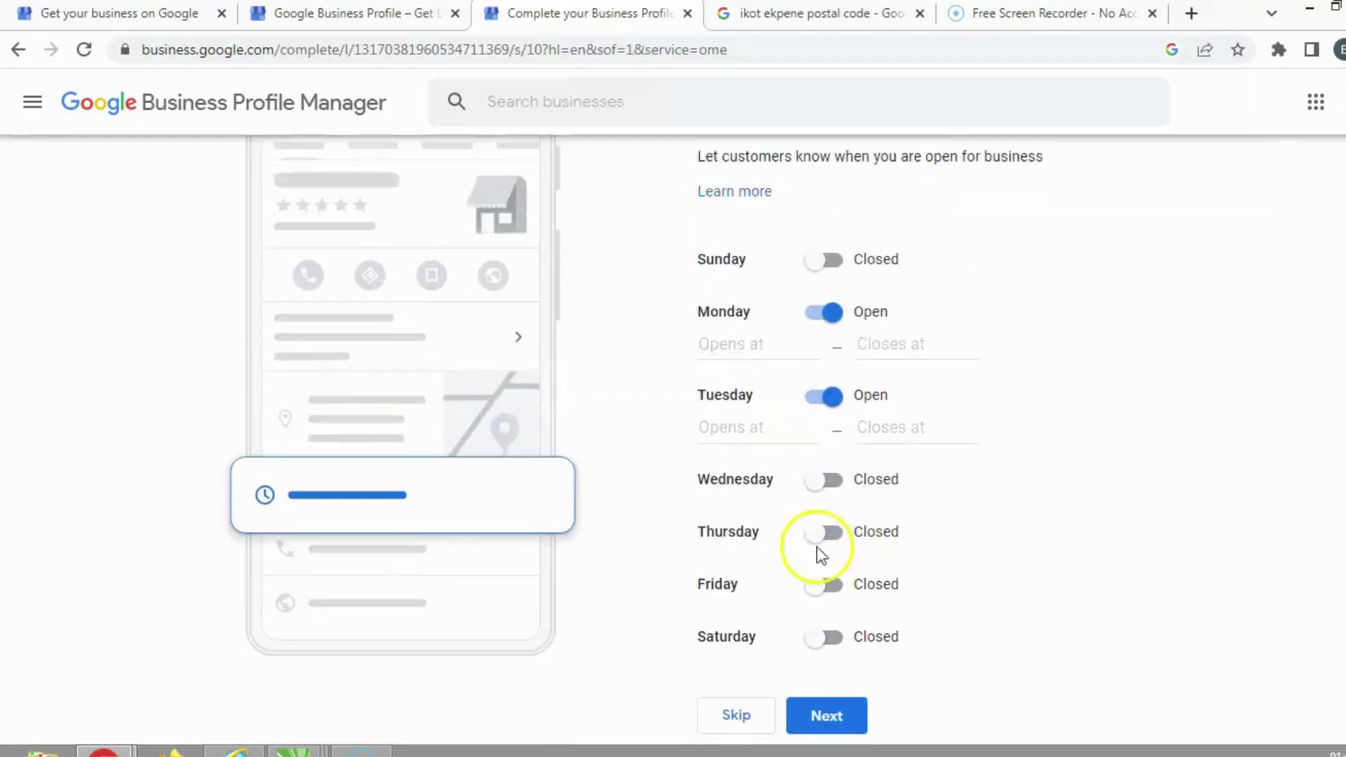
pyautogui.click(824, 482)
pyautogui.scroll(-1, 851, 515)
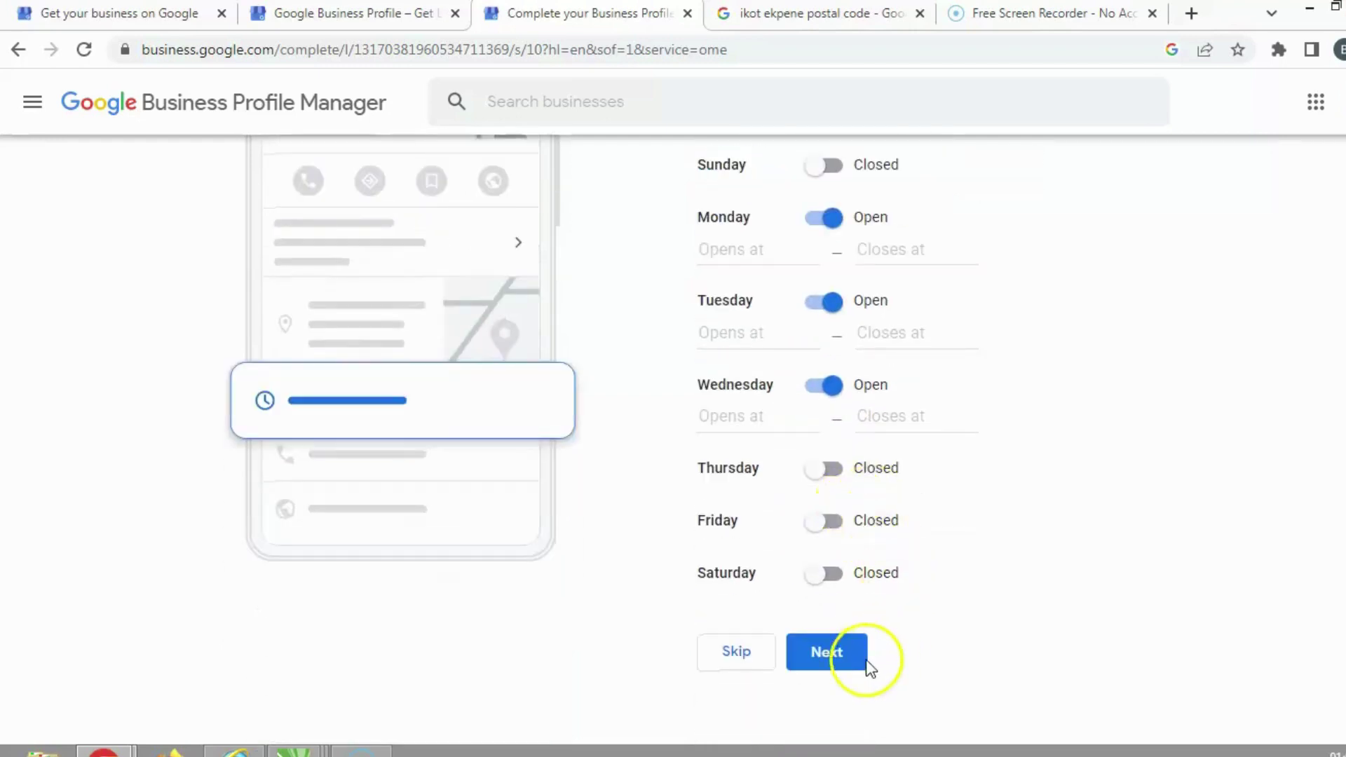
pyautogui.click(841, 656)
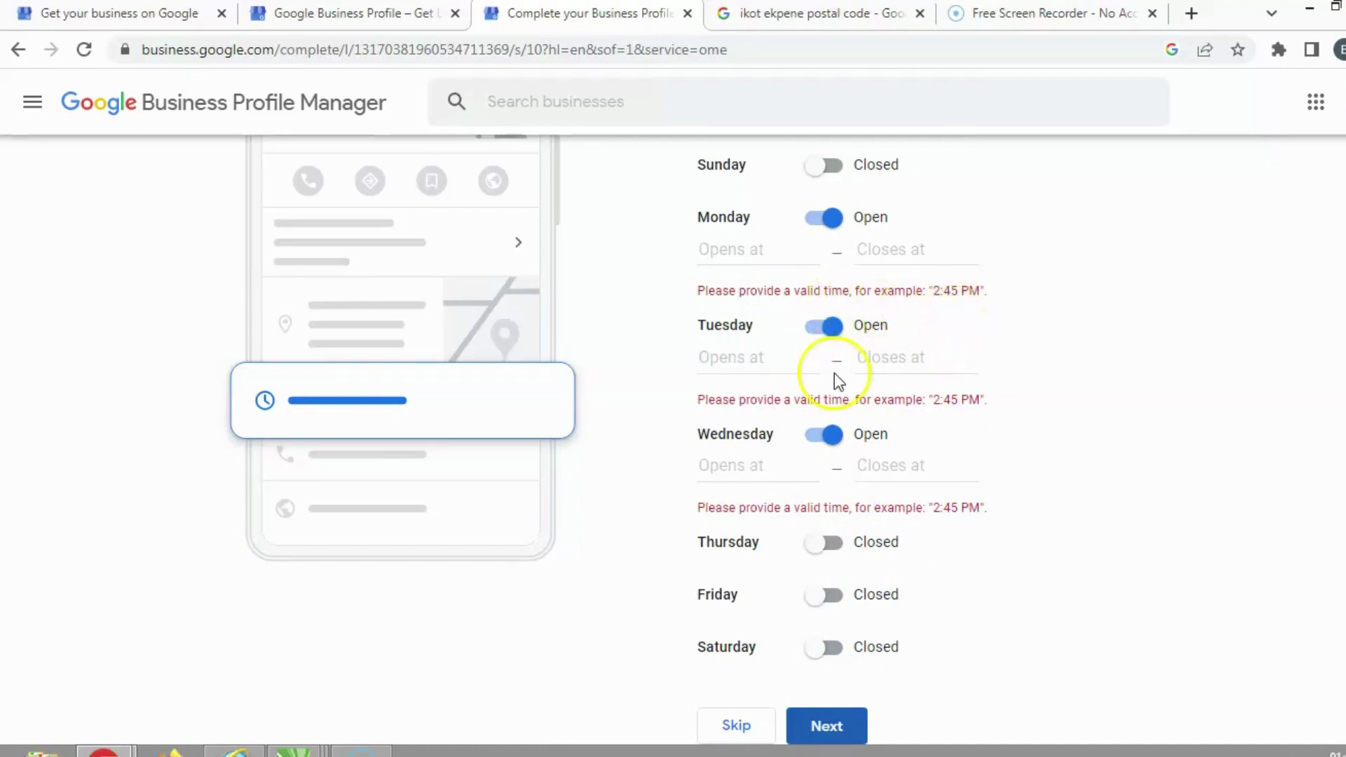
# Set Tuesday and Wednesday to open 24 hours and submit the hours.
pyautogui.click(747, 356)
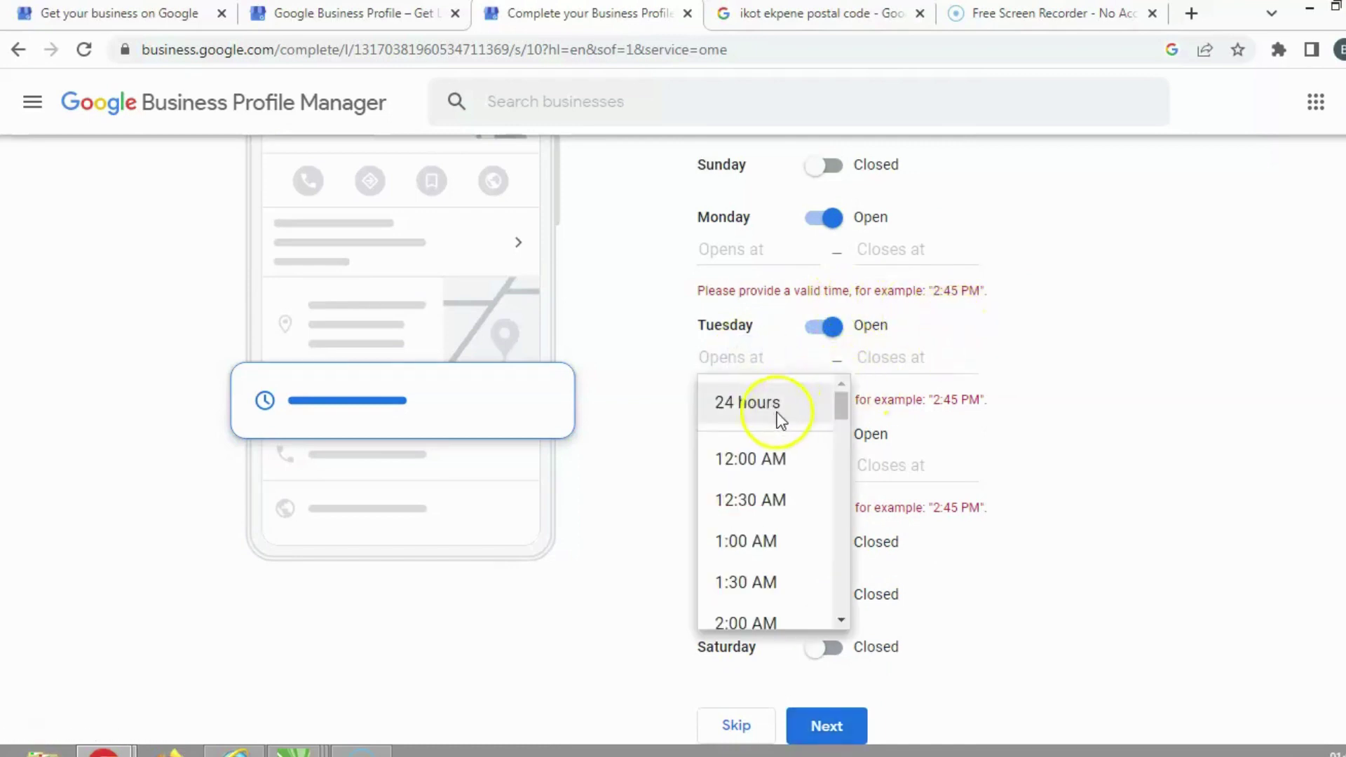
pyautogui.click(764, 413)
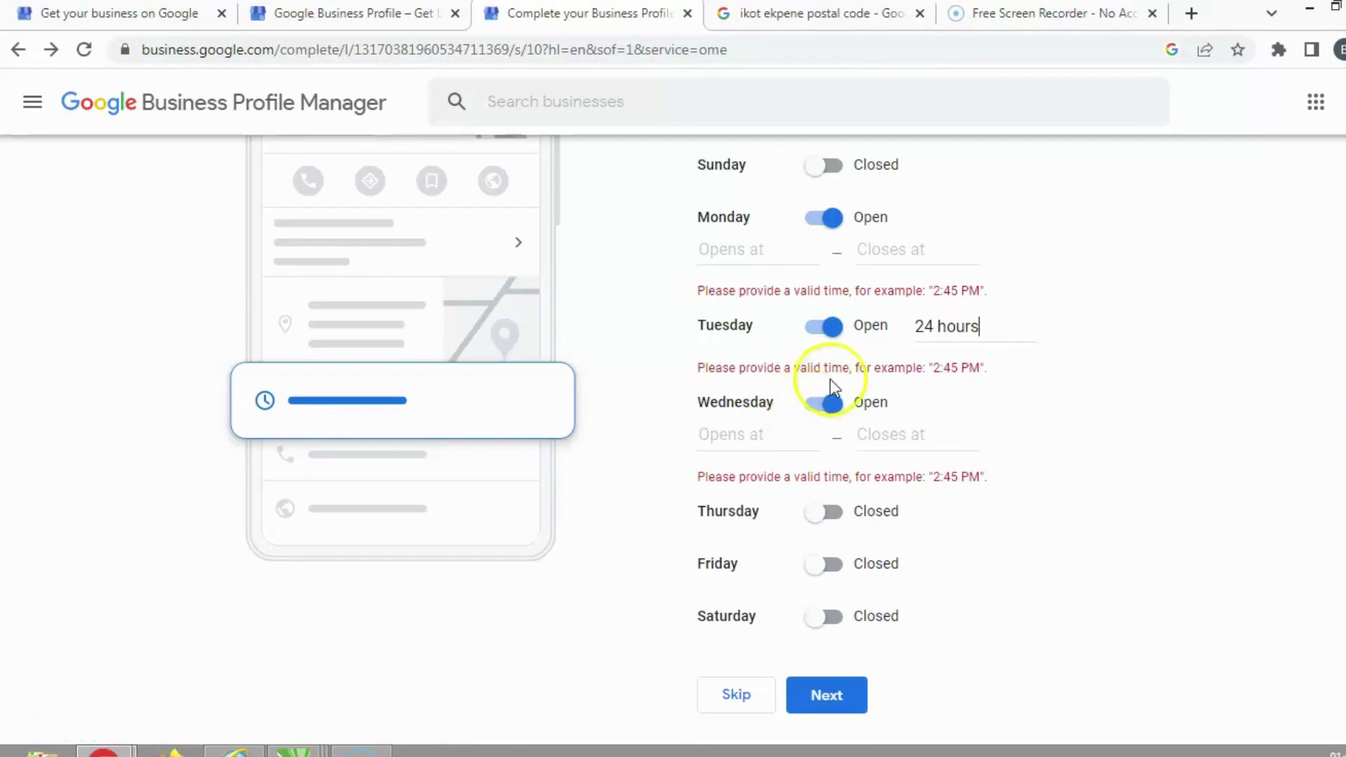
pyautogui.click(742, 435)
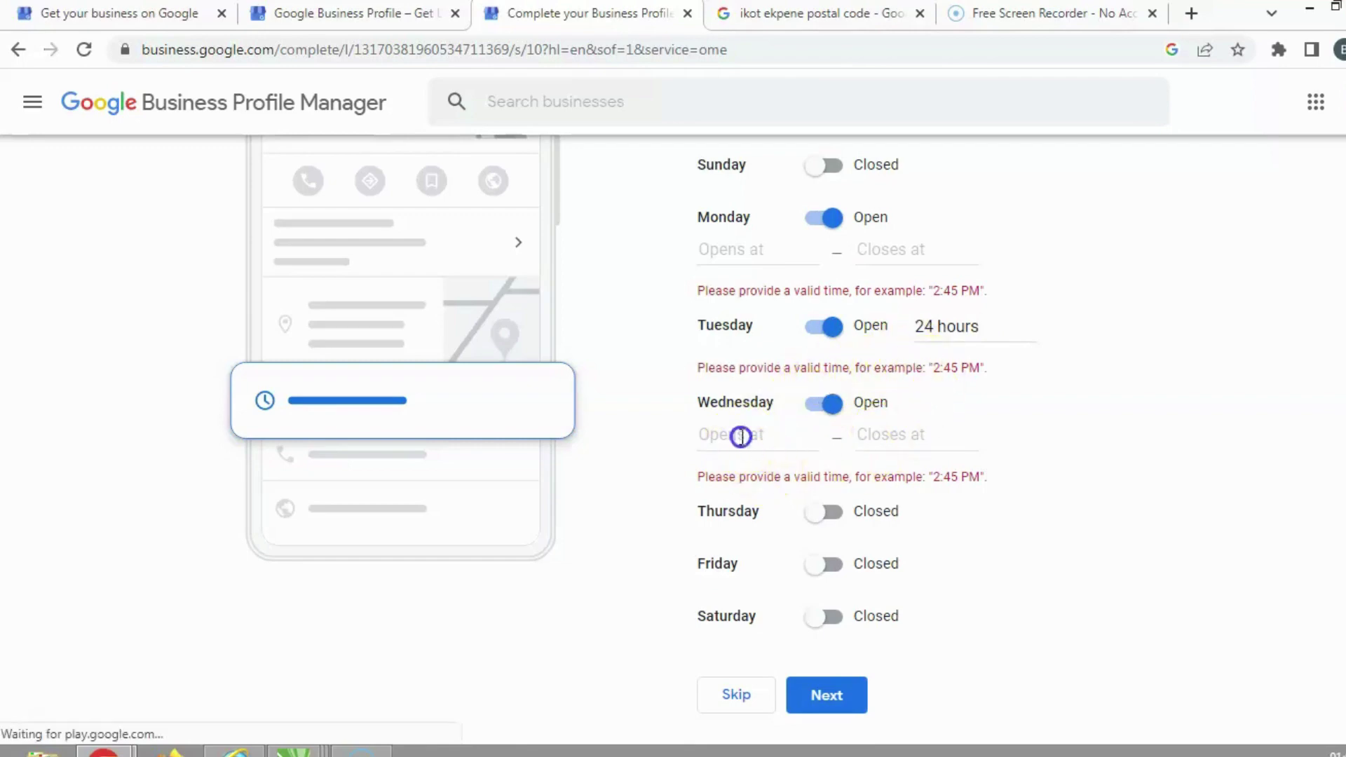
pyautogui.click(748, 480)
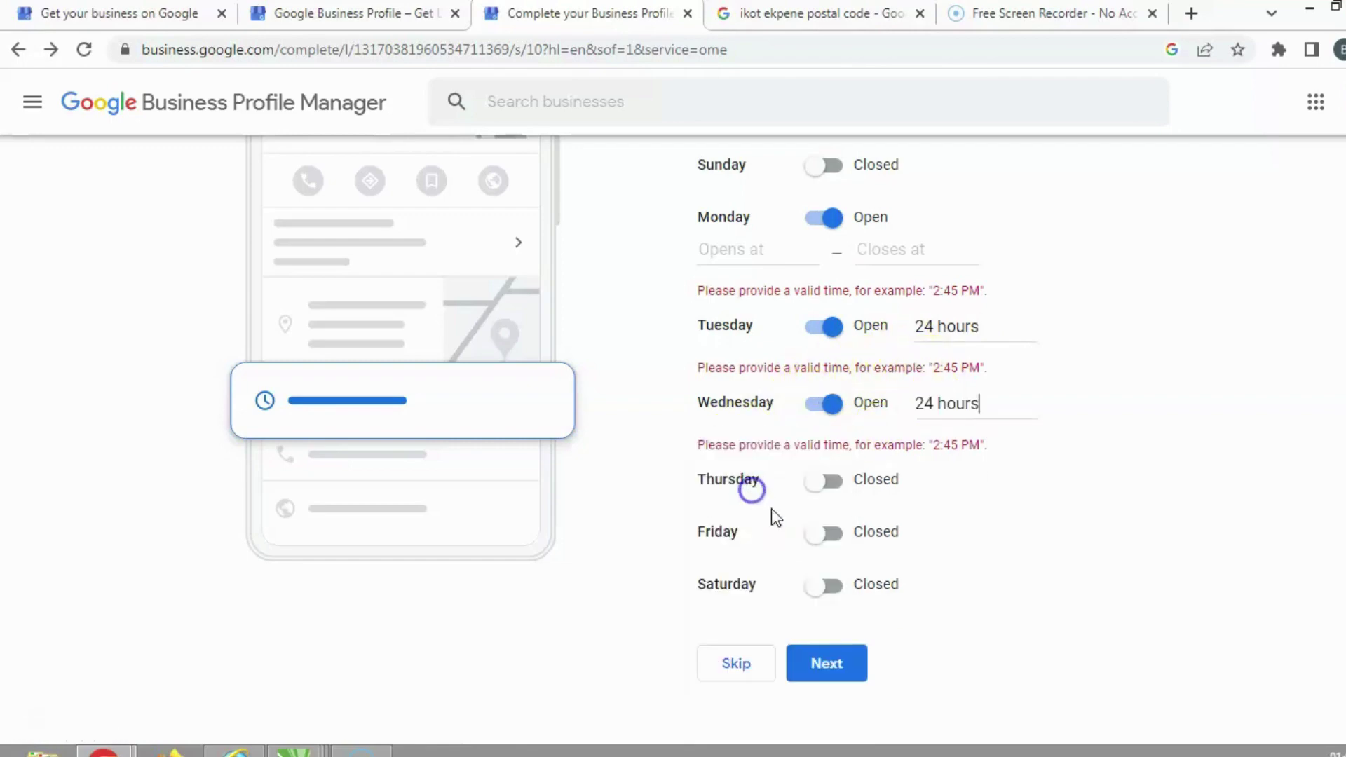
pyautogui.click(827, 661)
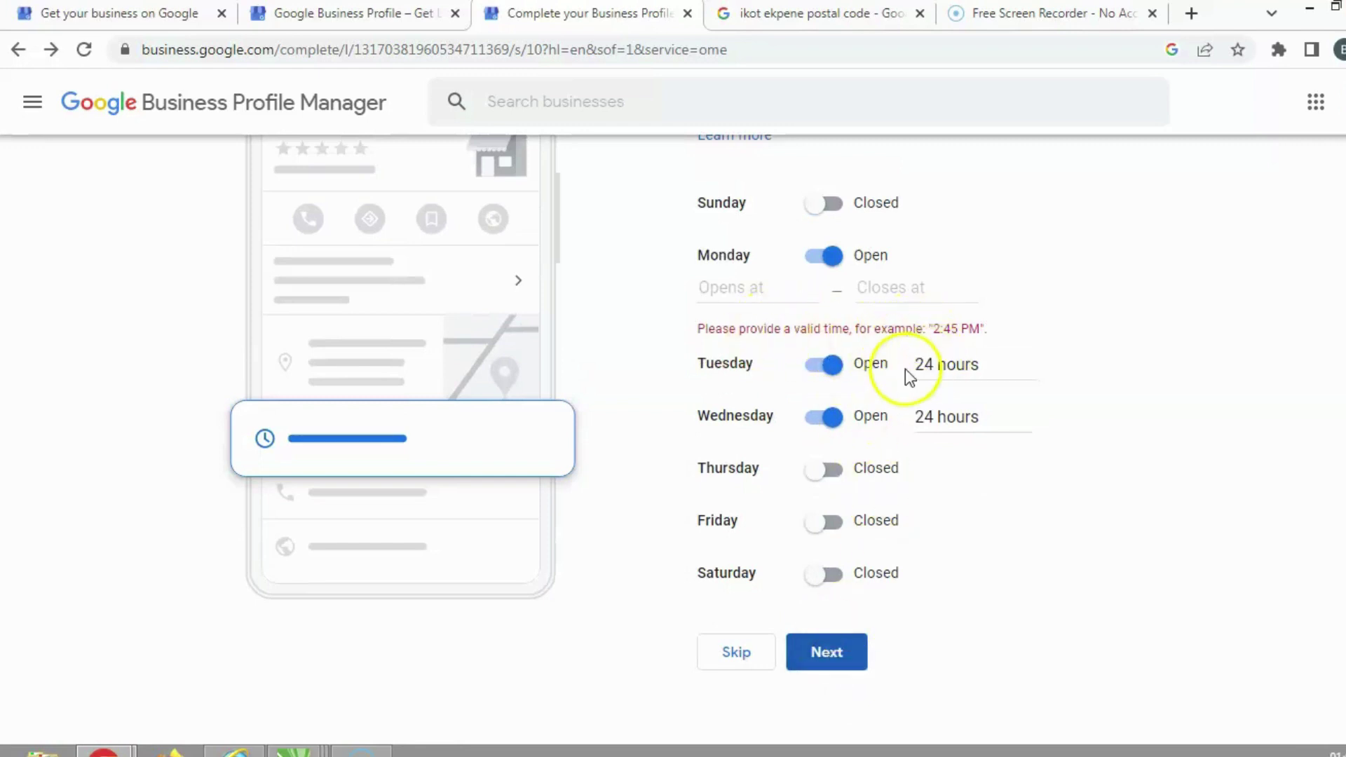
# Set Monday to open 24 hours as well and save the business hours.
pyautogui.click(875, 287)
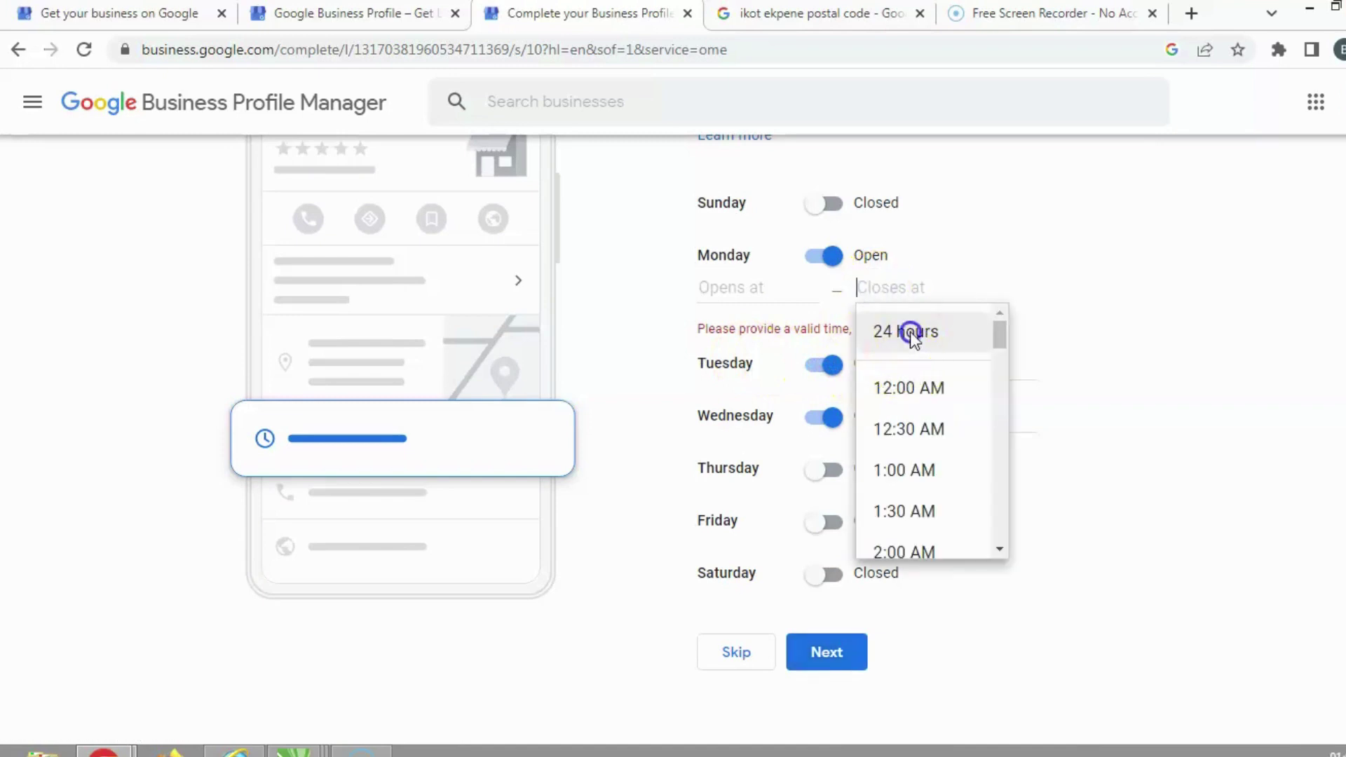
pyautogui.click(910, 331)
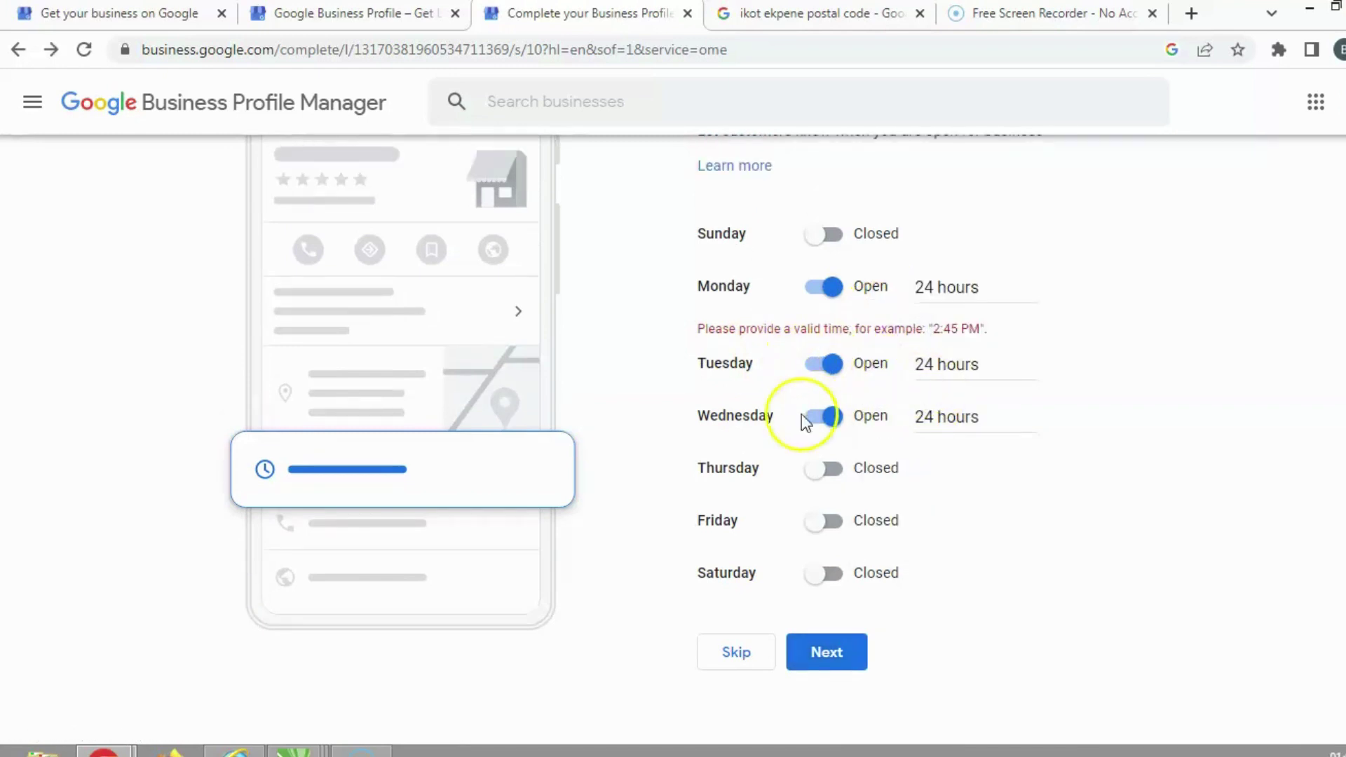
pyautogui.click(827, 652)
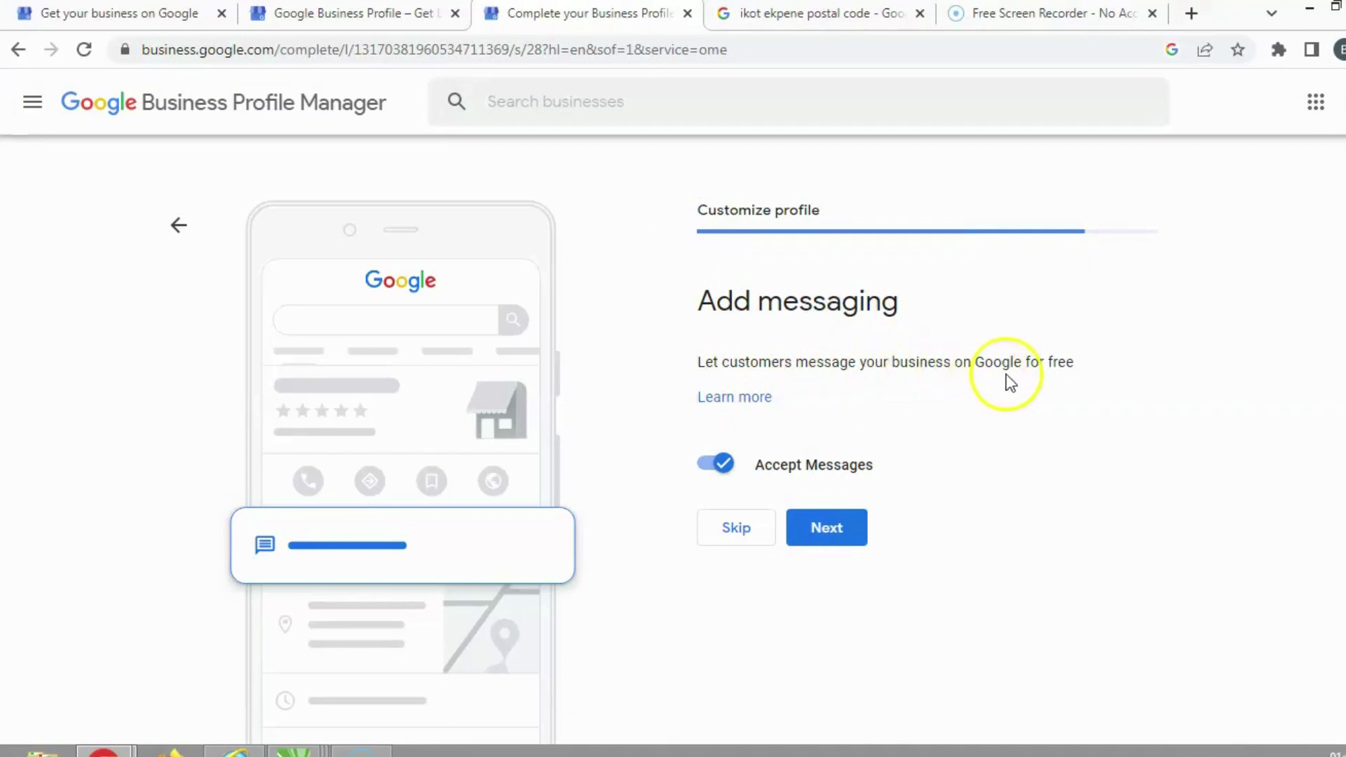
# Leave Accept Messages switched on and go past the Add messaging step.
pyautogui.scroll(-3, 829, 414)
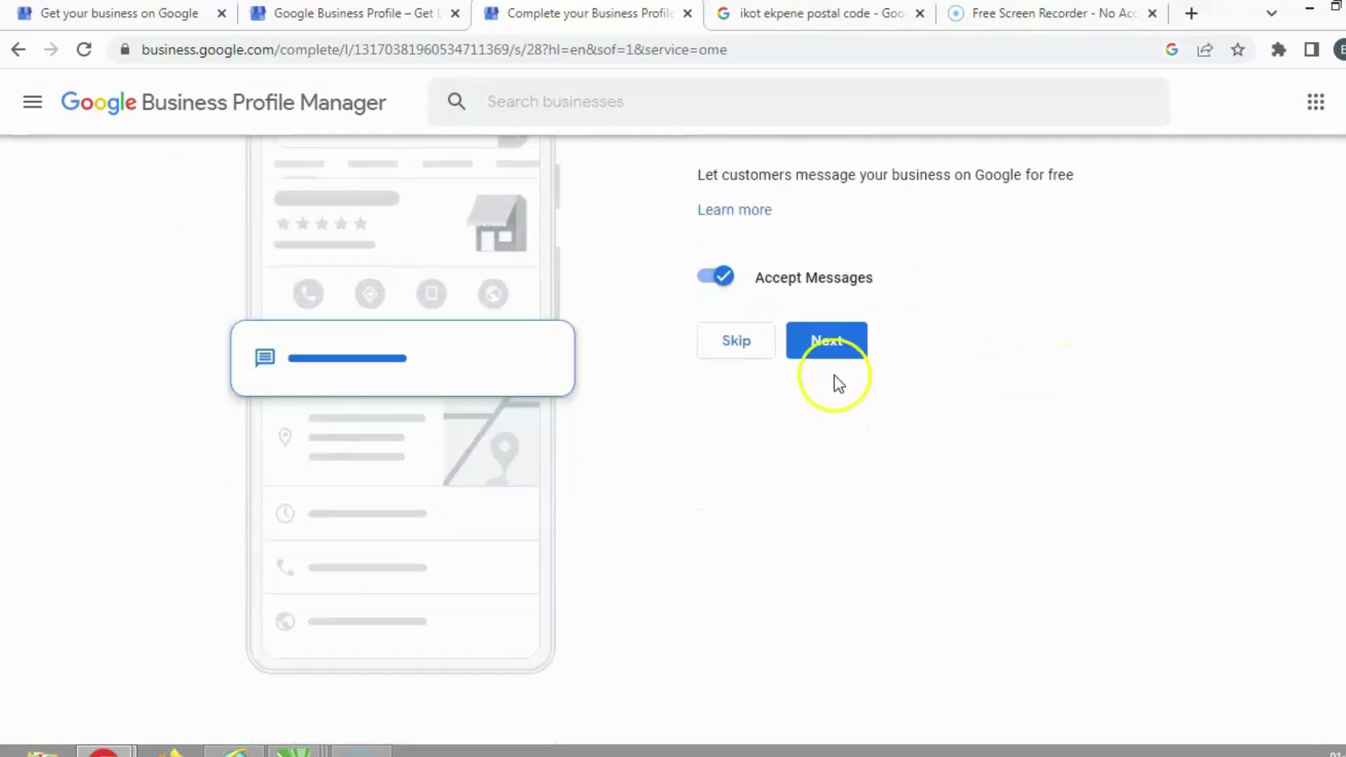
pyautogui.click(827, 343)
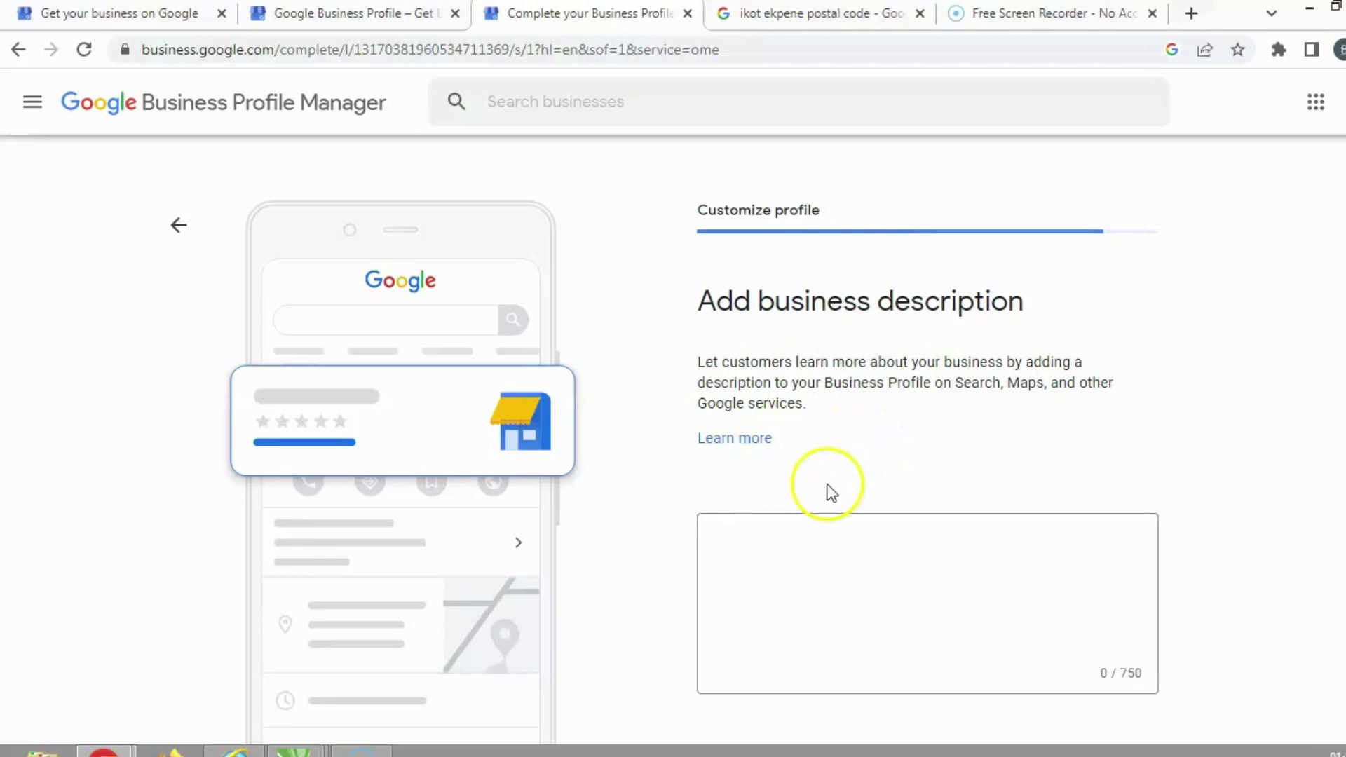
# Type 'am a certified graphics designer i have about 10 year expirience' as the description.
pyautogui.scroll(-1, 809, 498)
pyautogui.click(730, 432)
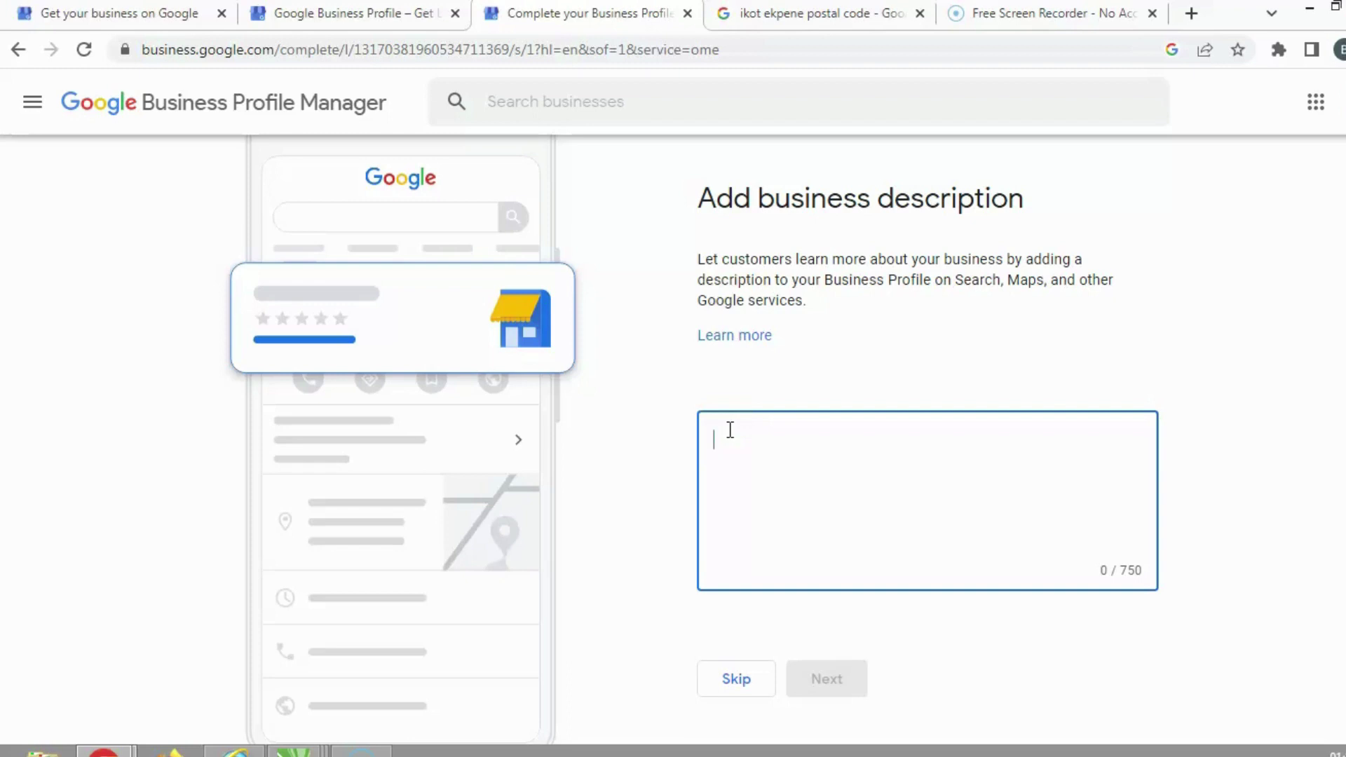
pyautogui.write('am')
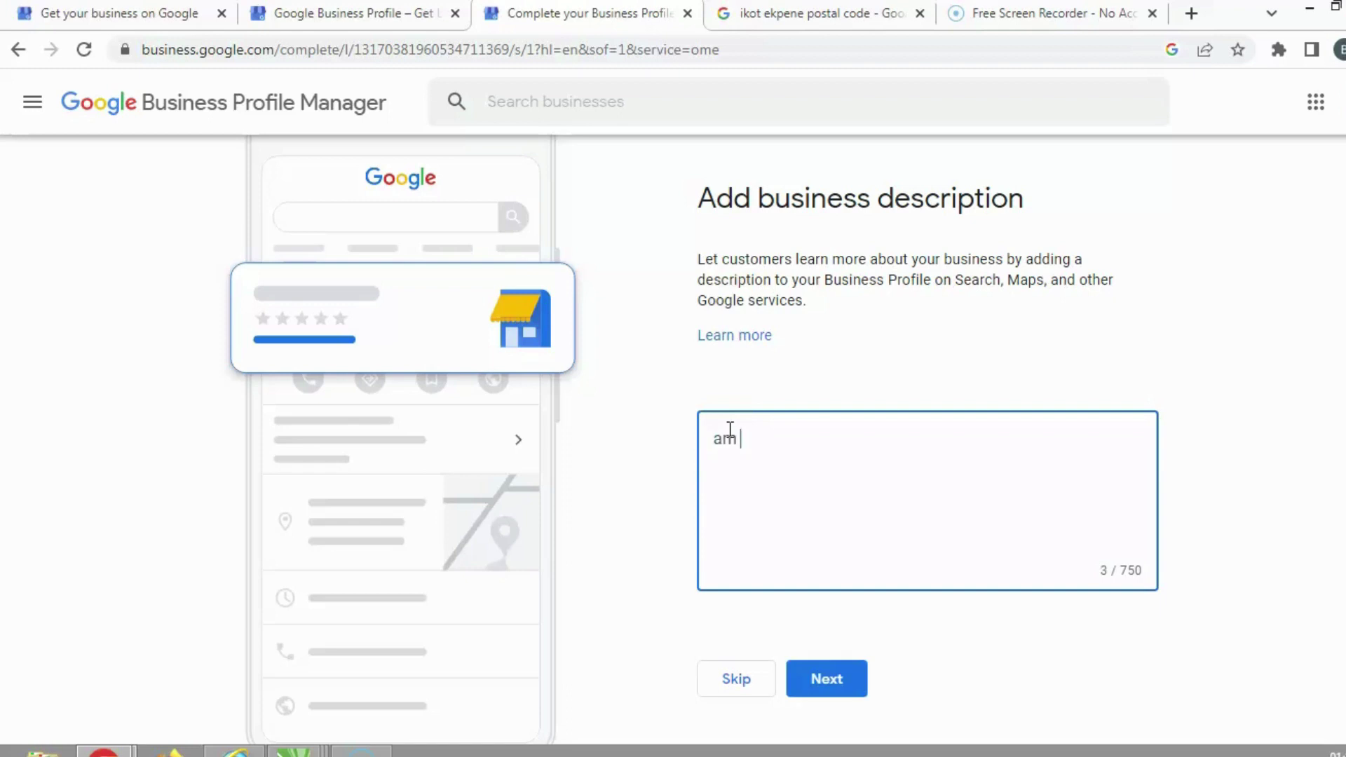
pyautogui.write(' a certifid')
pyautogui.press('BackSpace')
pyautogui.press('BackSpace')
pyautogui.write('ed grapg')
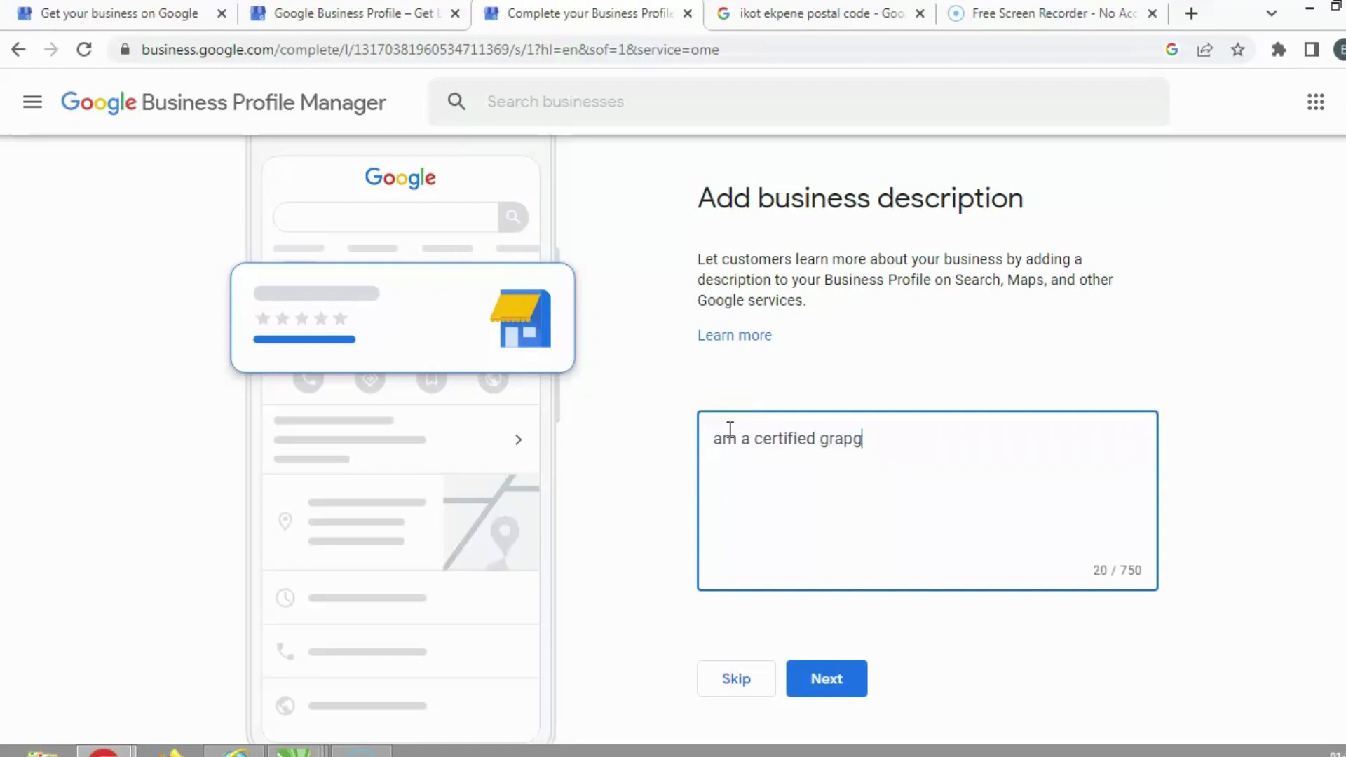
pyautogui.press('BackSpace')
pyautogui.write('hics designer ')
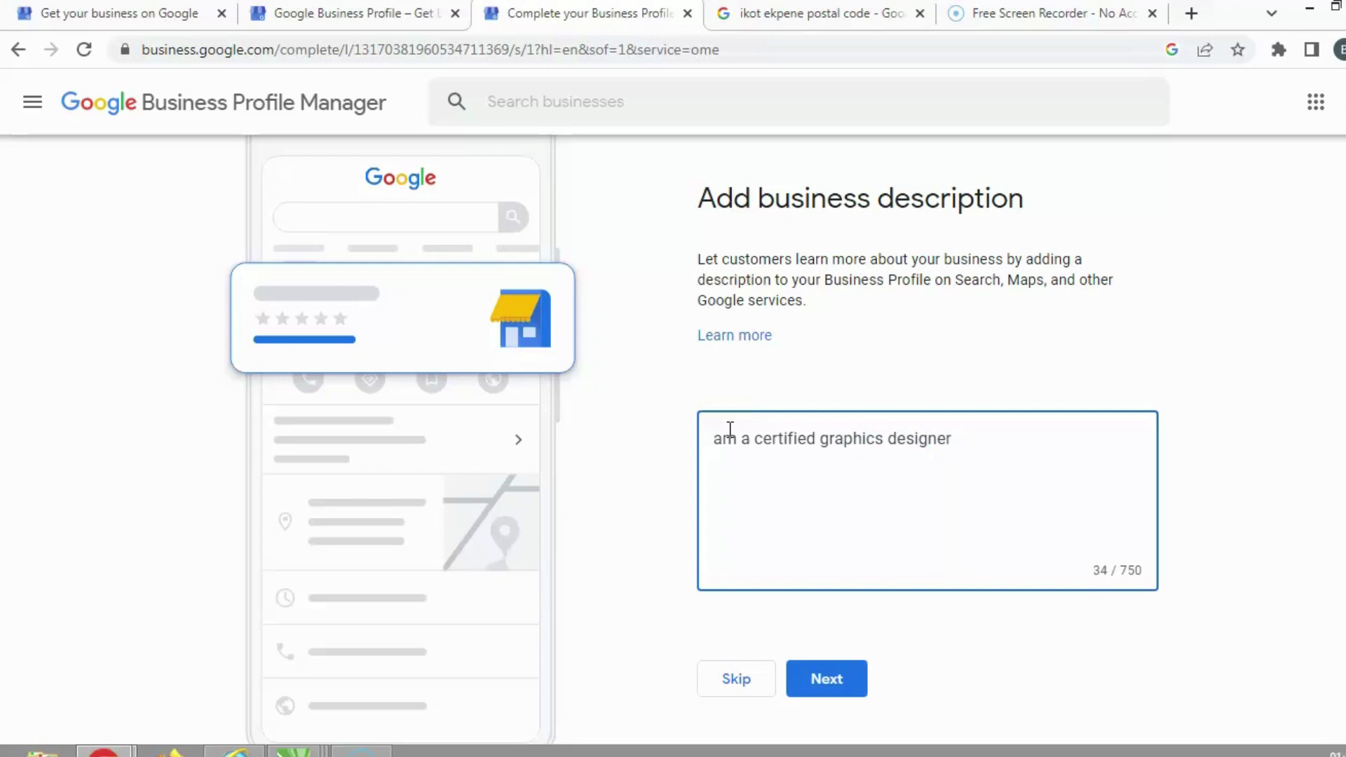
pyautogui.write(' i ahve')
pyautogui.press('BackSpace')
pyautogui.press('BackSpace')
pyautogui.press('BackSpace')
pyautogui.press('BackSpace')
pyautogui.press('BackSpace')
pyautogui.write('have about 10 ')
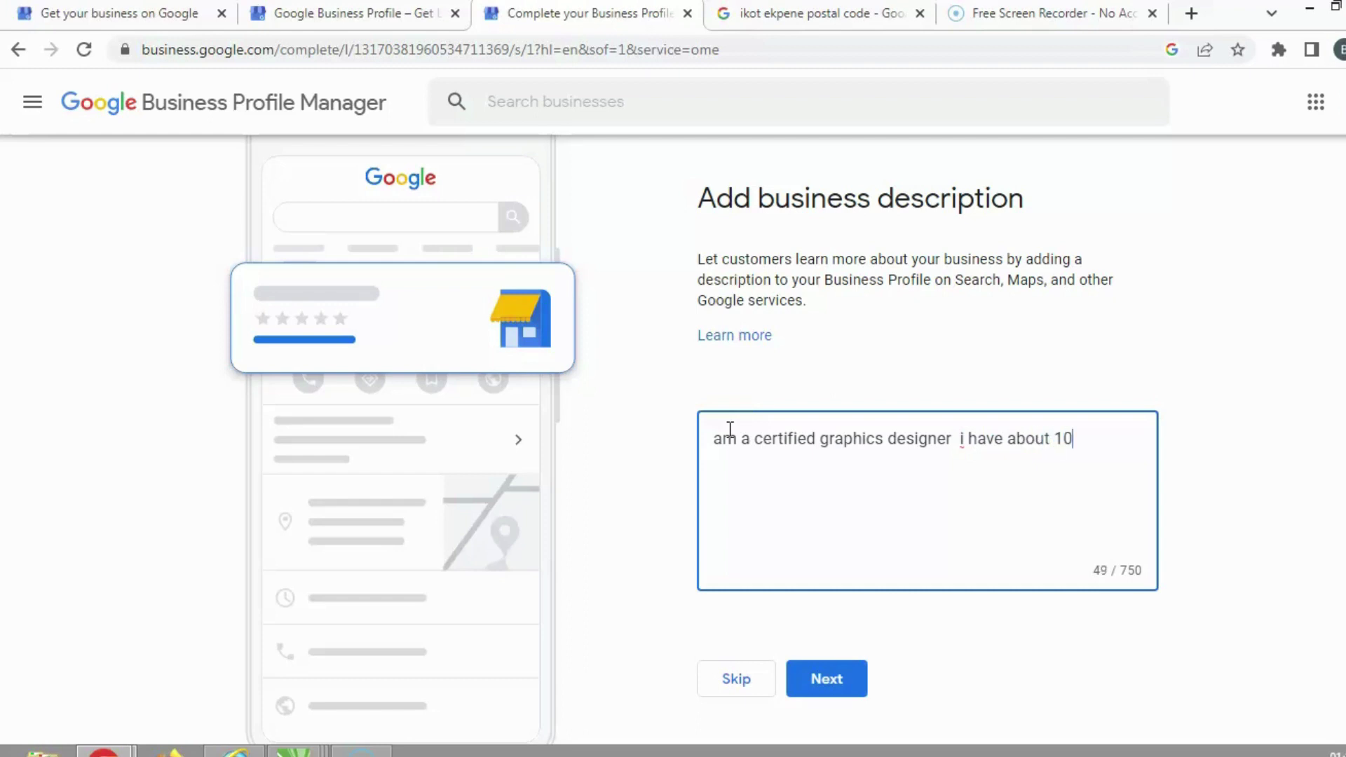
pyautogui.write('year expireie')
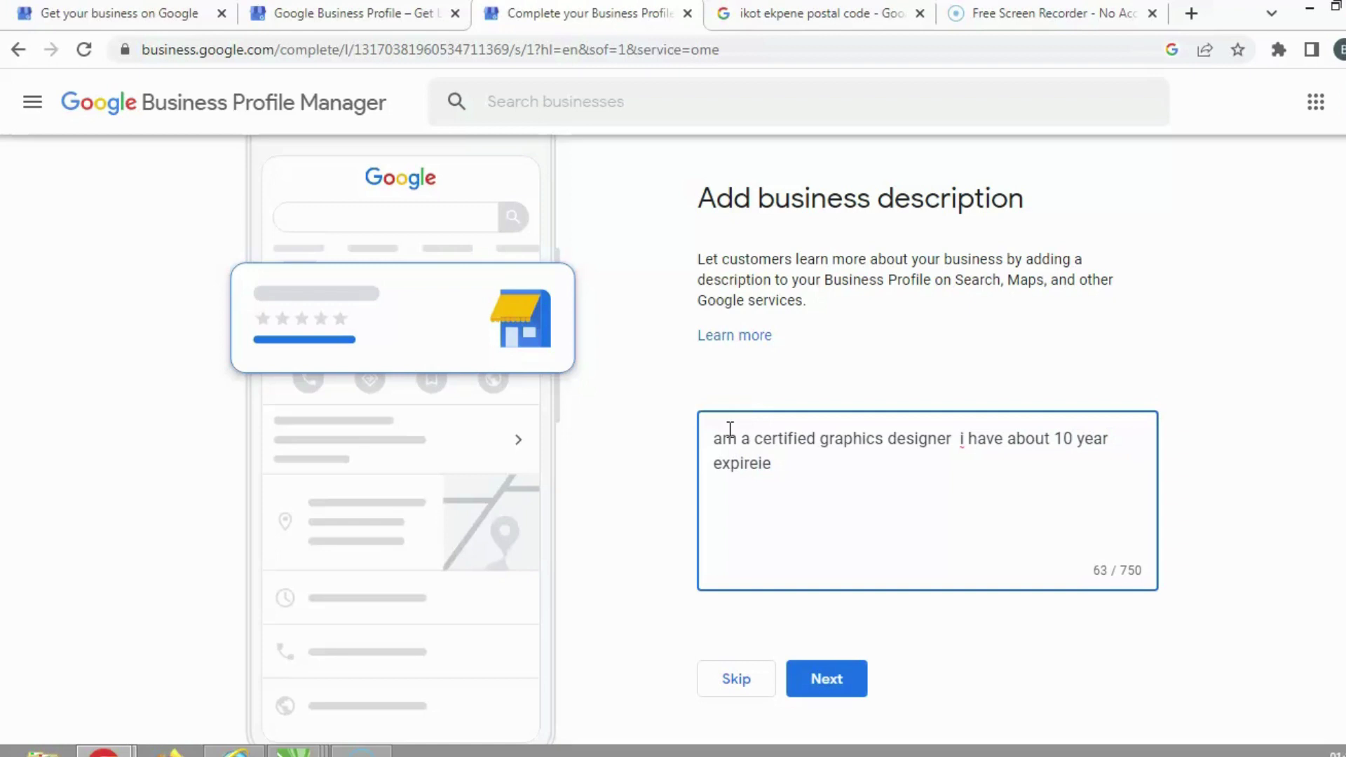
pyautogui.write('ce')
pyautogui.press('BackSpace')
pyautogui.press('BackSpace')
pyautogui.press('BackSpace')
pyautogui.press('BackSpace')
pyautogui.press('BackSpace')
pyautogui.press('BackSpace')
pyautogui.write('ience')
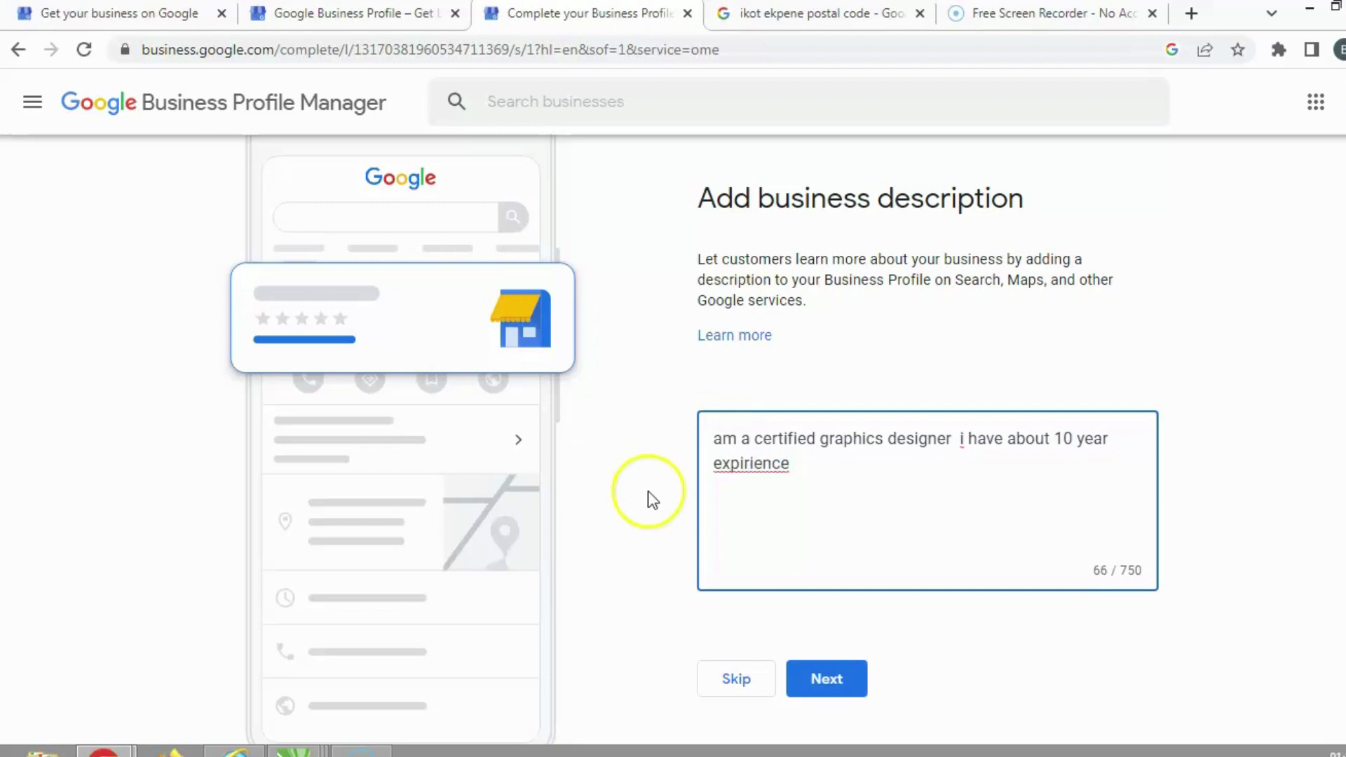
# Correct to 'experience' and finish with 'on graphics design' using spelling suggestions.
pyautogui.rightClick(739, 464)
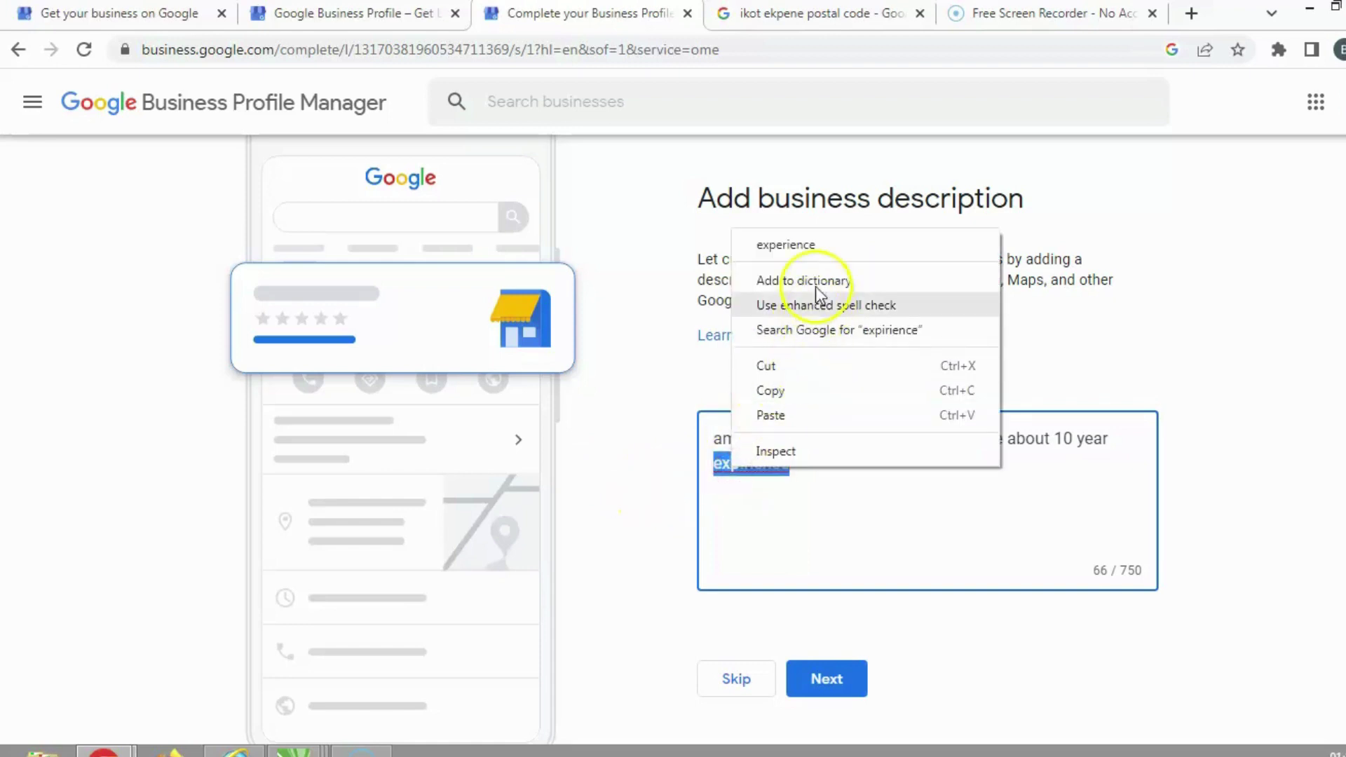
pyautogui.click(805, 244)
pyautogui.write('on g')
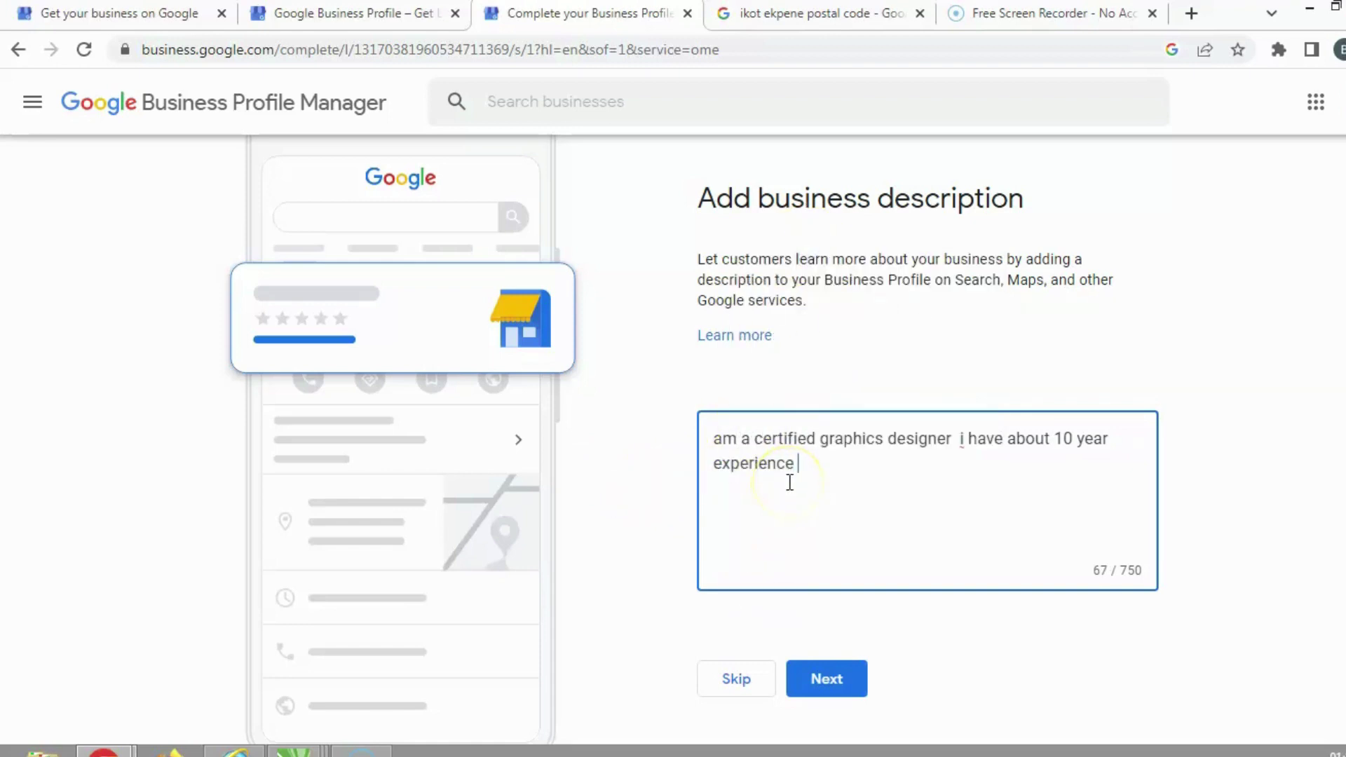
pyautogui.write('raphics d')
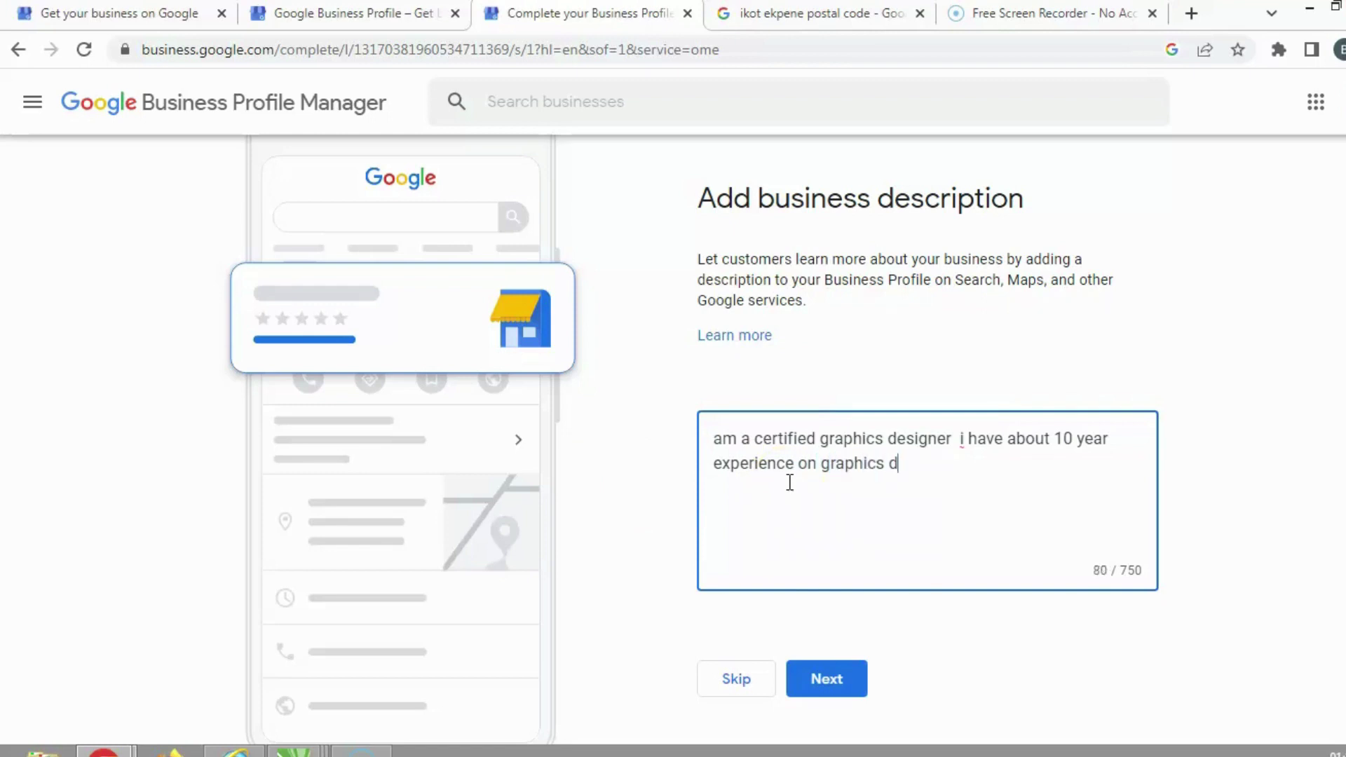
pyautogui.write('signin')
pyautogui.write('g')
pyautogui.press('BackSpace')
pyautogui.press('BackSpace')
pyautogui.press('BackSpace')
pyautogui.press('BackSpace')
pyautogui.rightClick(920, 461)
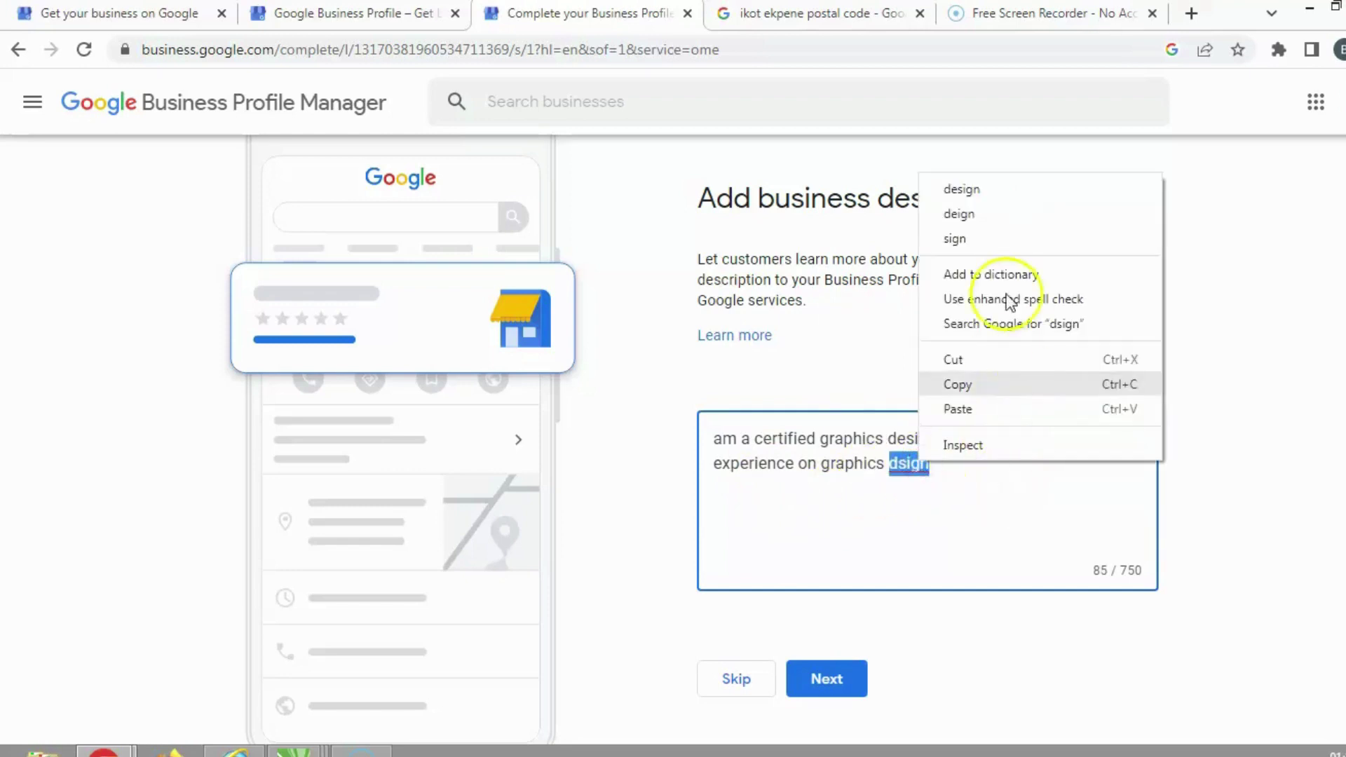
pyautogui.click(978, 191)
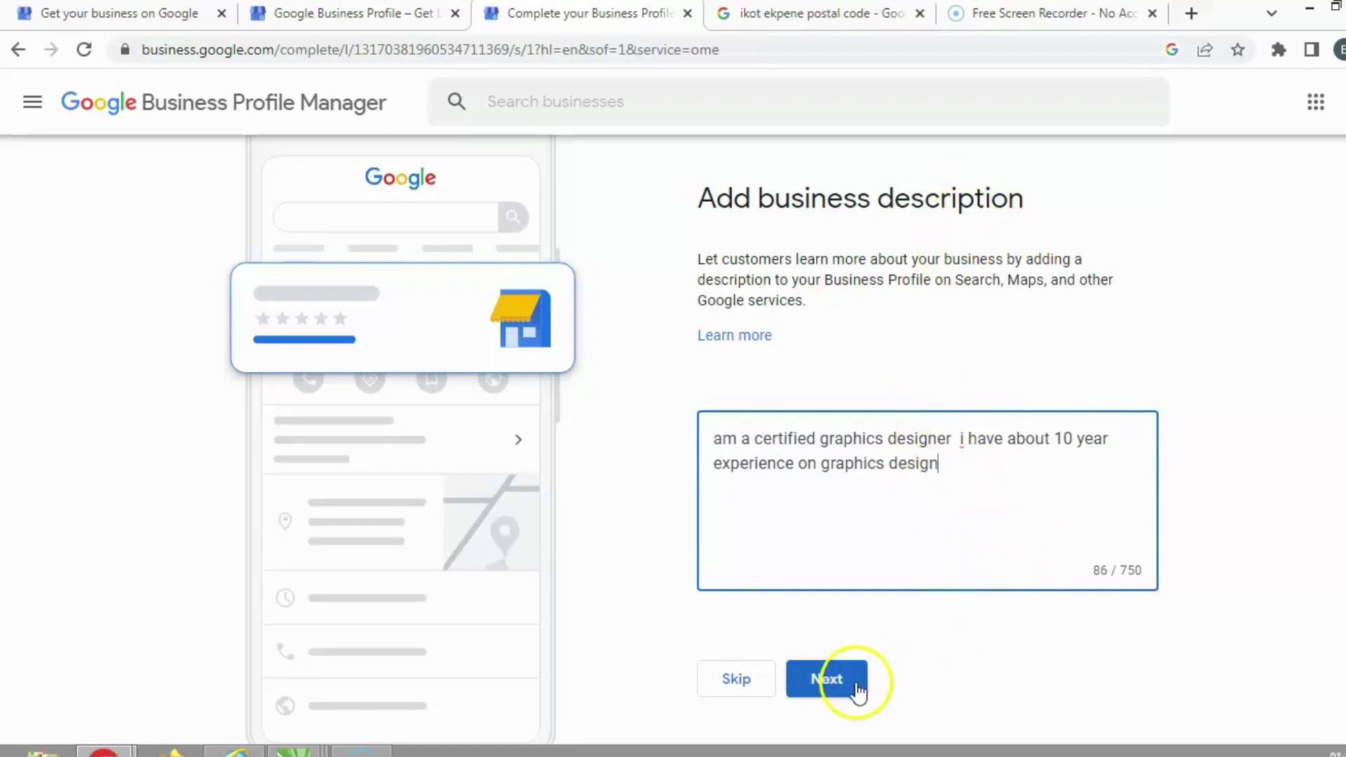
# Save the description and review the Add photos of your business page with its Skip/Next buttons.
pyautogui.click(834, 679)
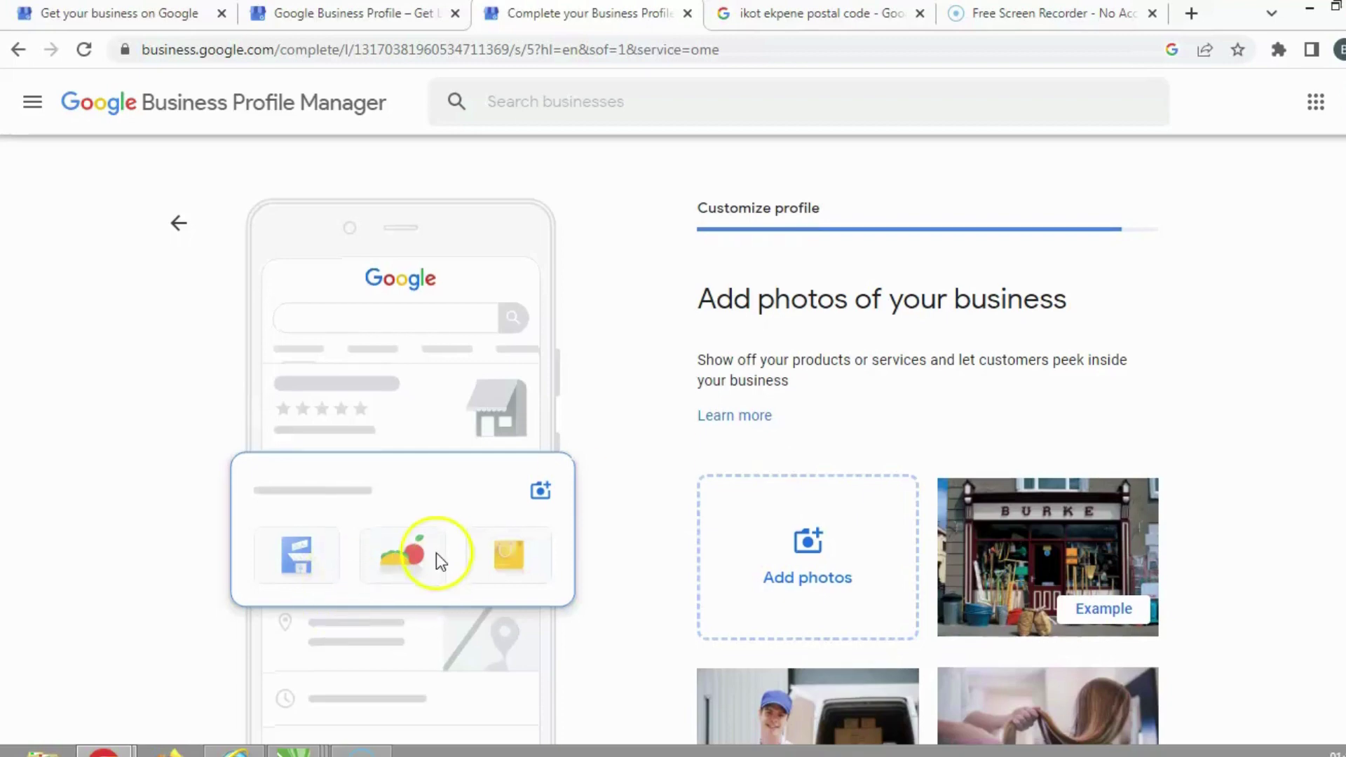
pyautogui.scroll(-3, 436, 558)
pyautogui.scroll(-2, 782, 543)
pyautogui.scroll(2, 784, 530)
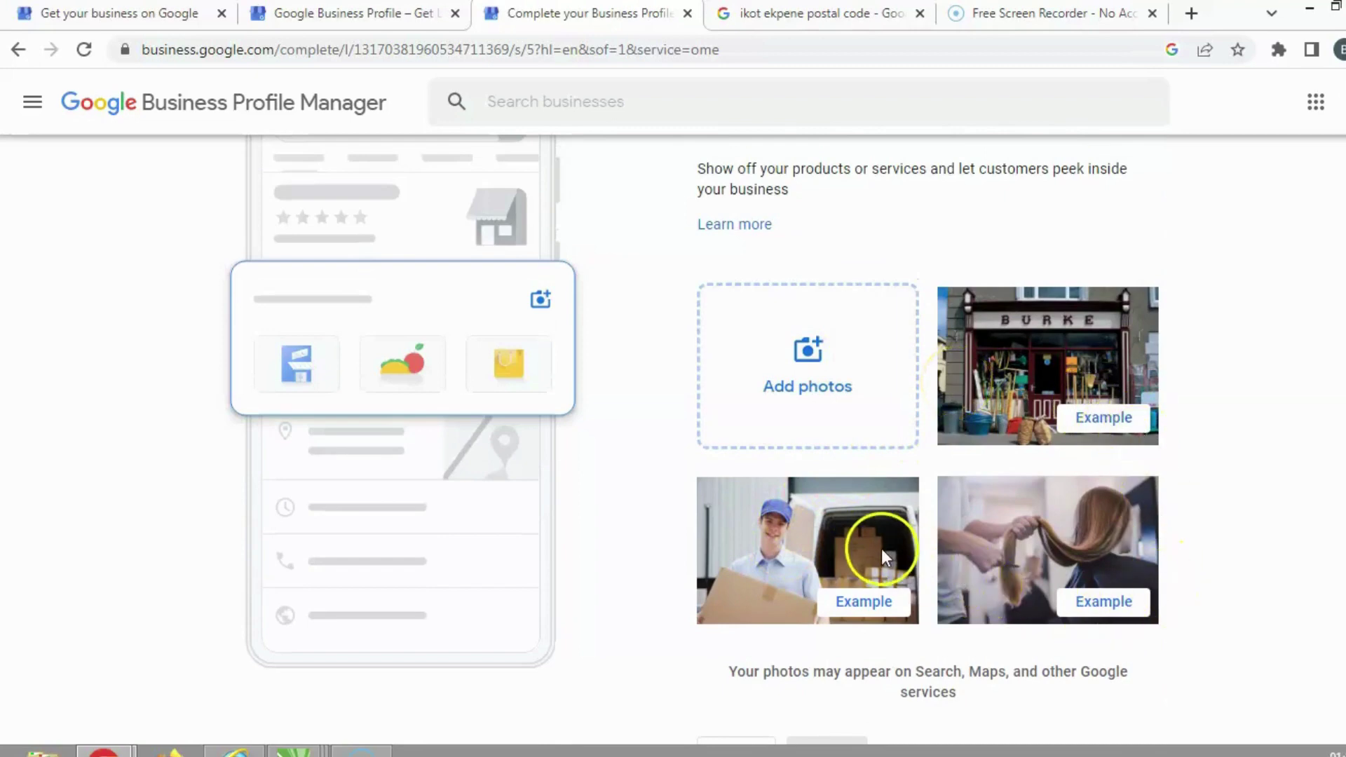
pyautogui.scroll(3, 872, 466)
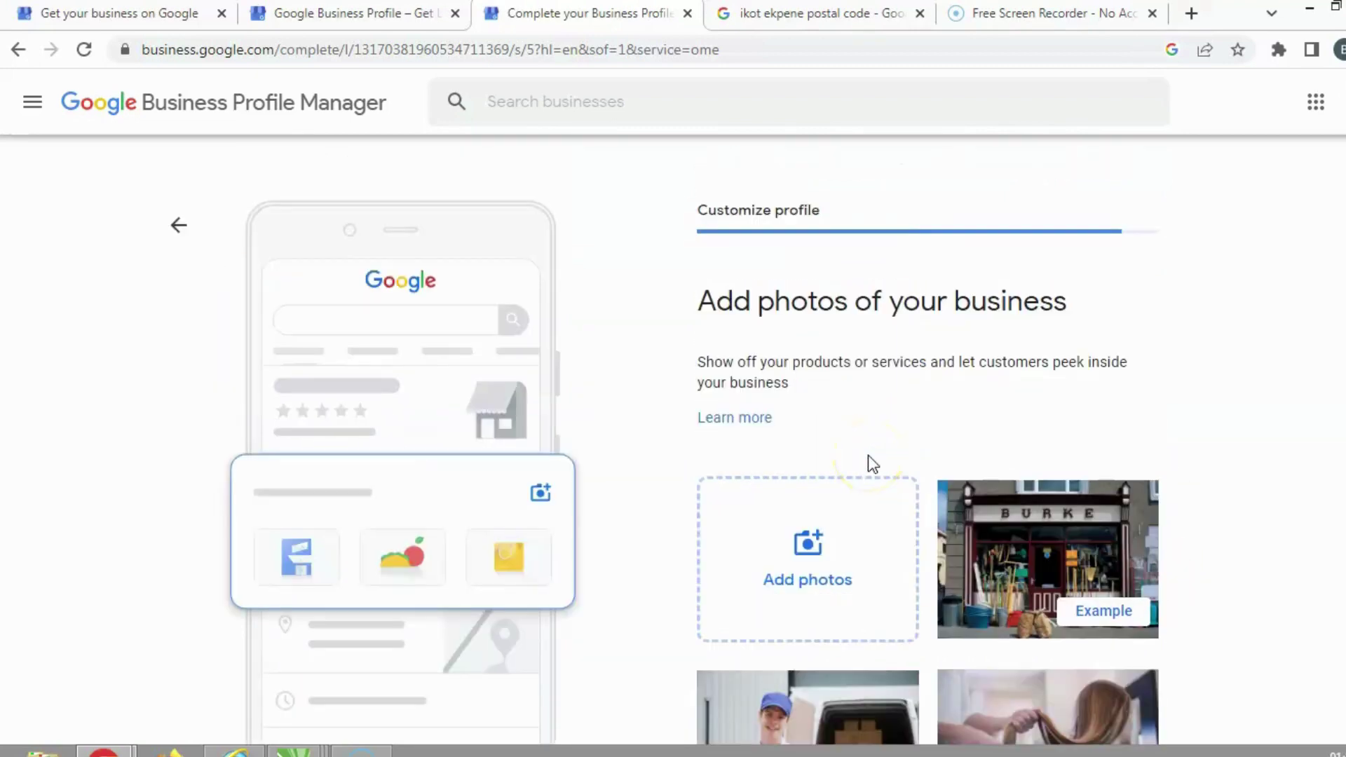
pyautogui.scroll(-2, 774, 448)
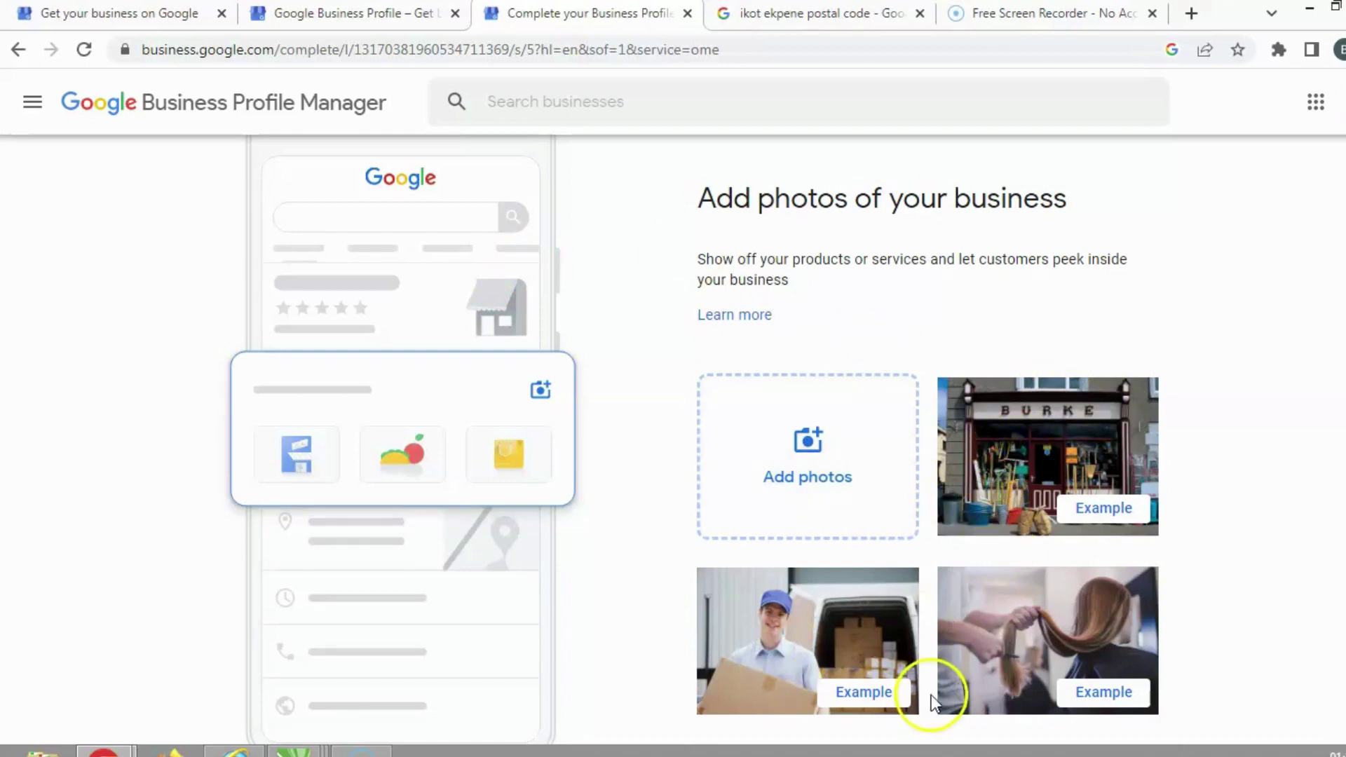
pyautogui.scroll(-2, 931, 696)
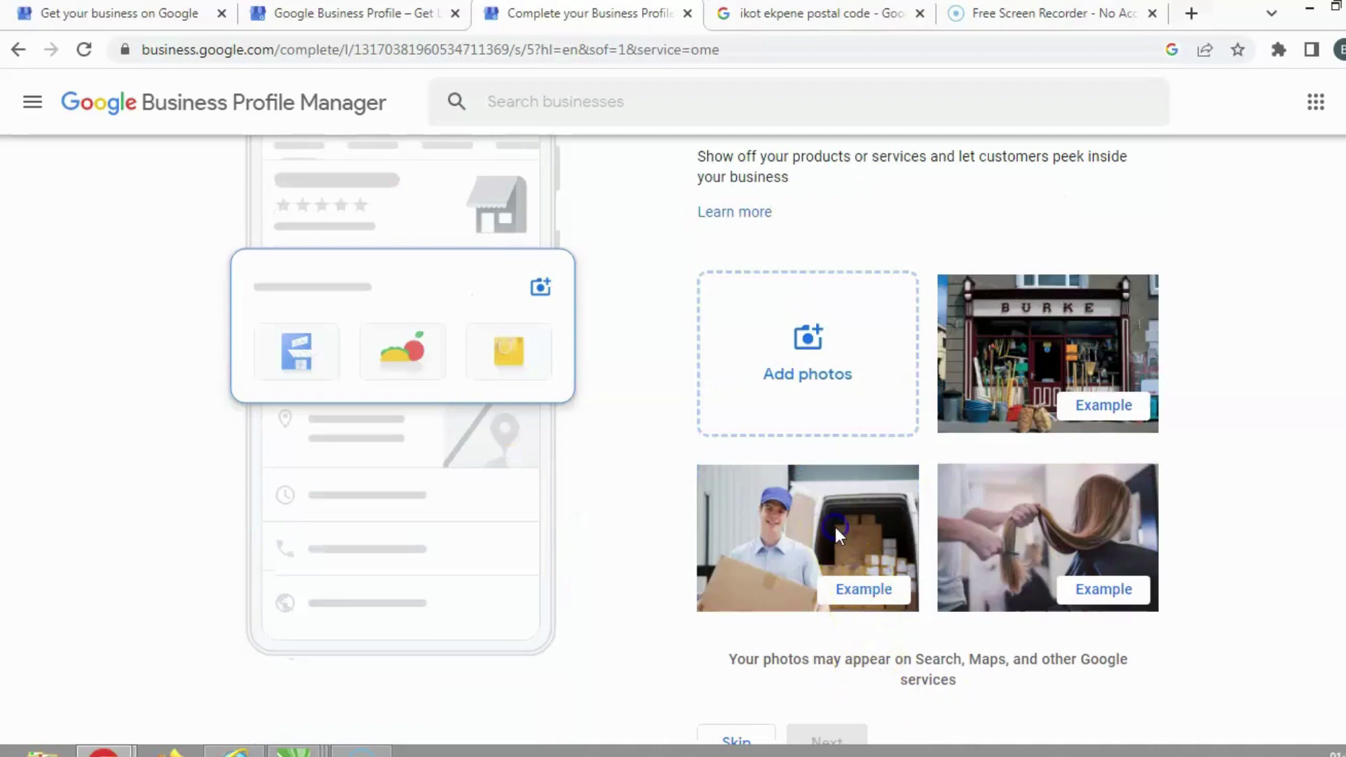
pyautogui.scroll(2, 855, 420)
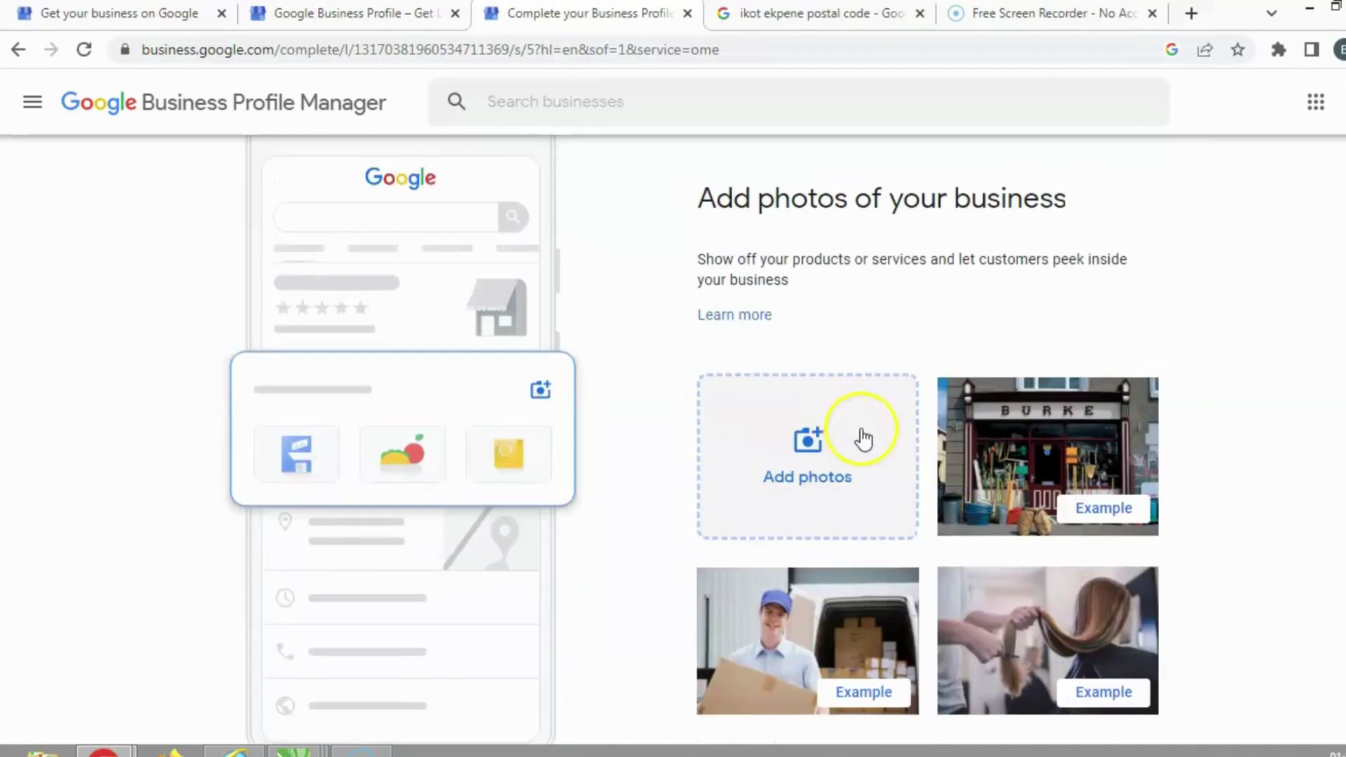
# Upload the 'create new 3' image from the Desktop as a business photo.
pyautogui.click(812, 452)
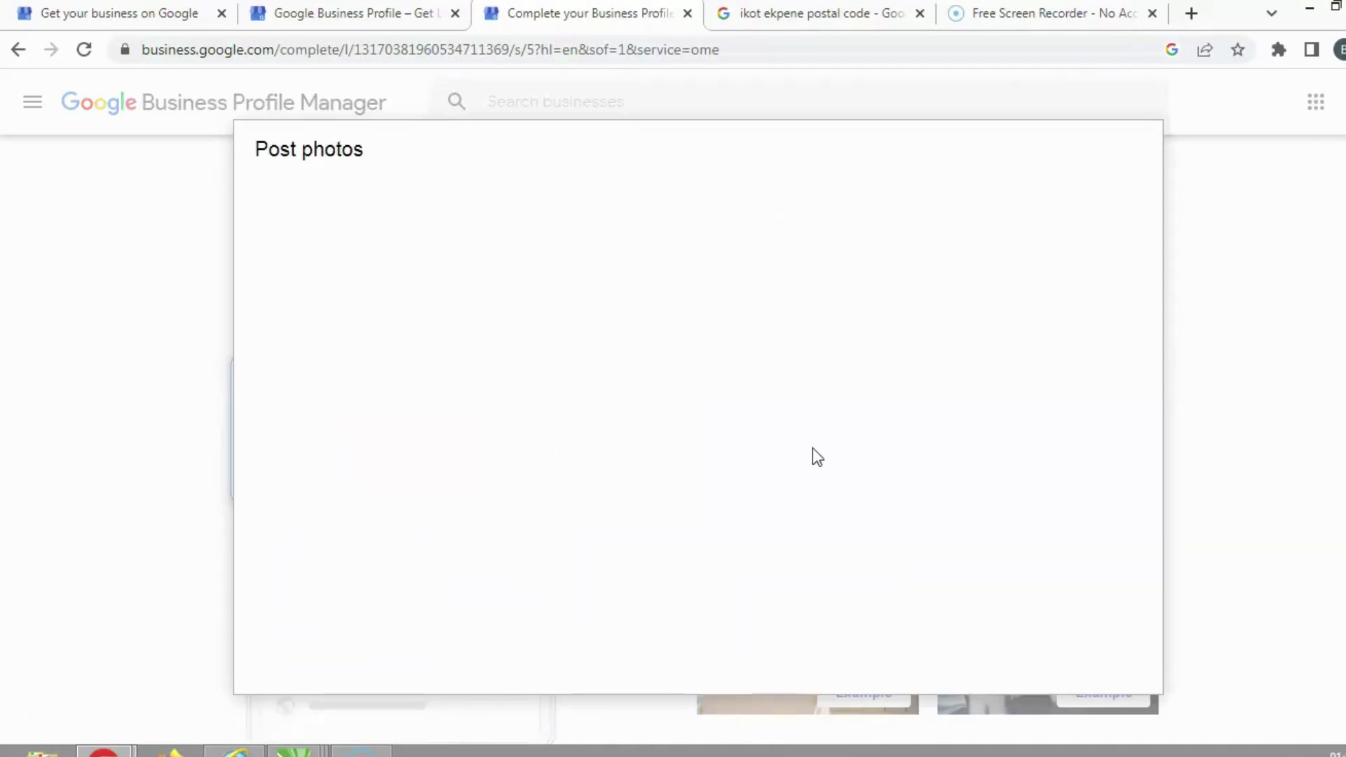
pyautogui.click(766, 444)
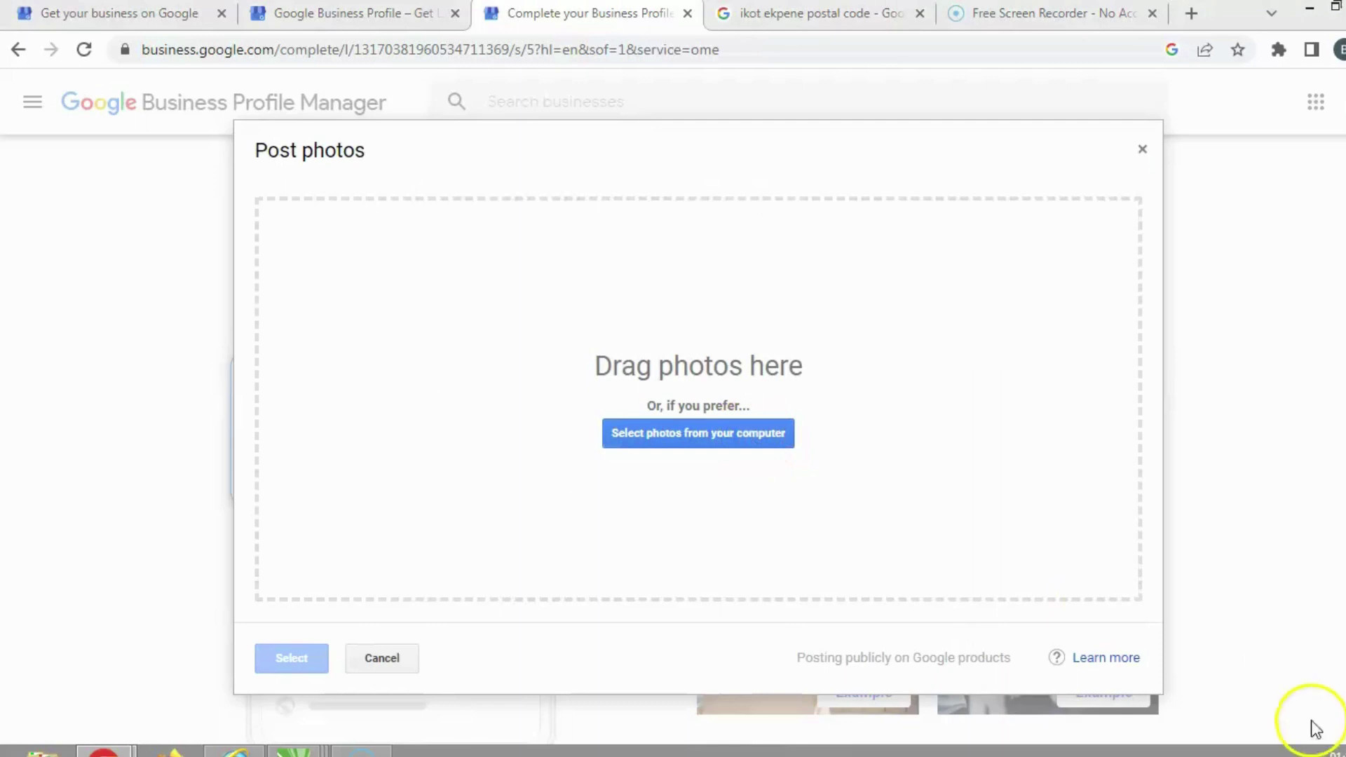
pyautogui.click(711, 434)
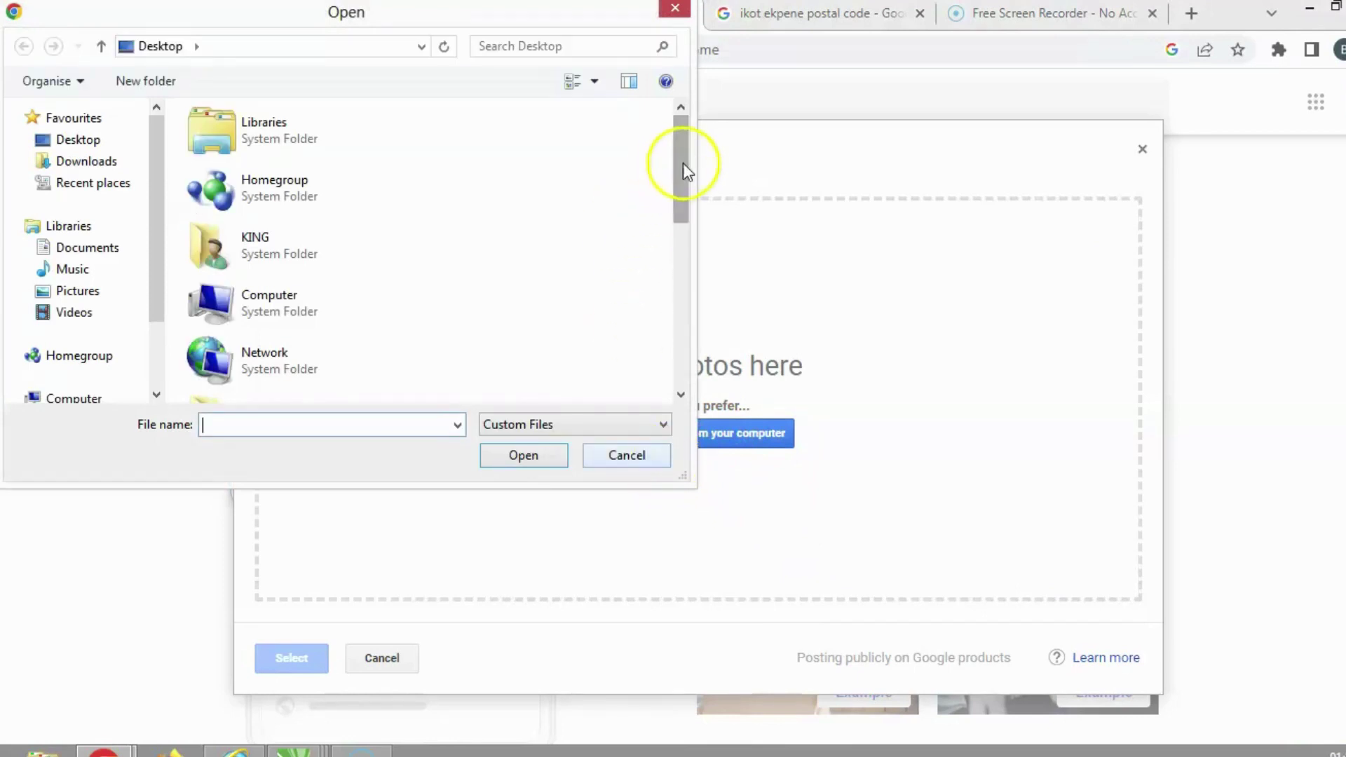
pyautogui.moveTo(683, 163); pyautogui.dragTo(666, 264)
pyautogui.click(204, 352)
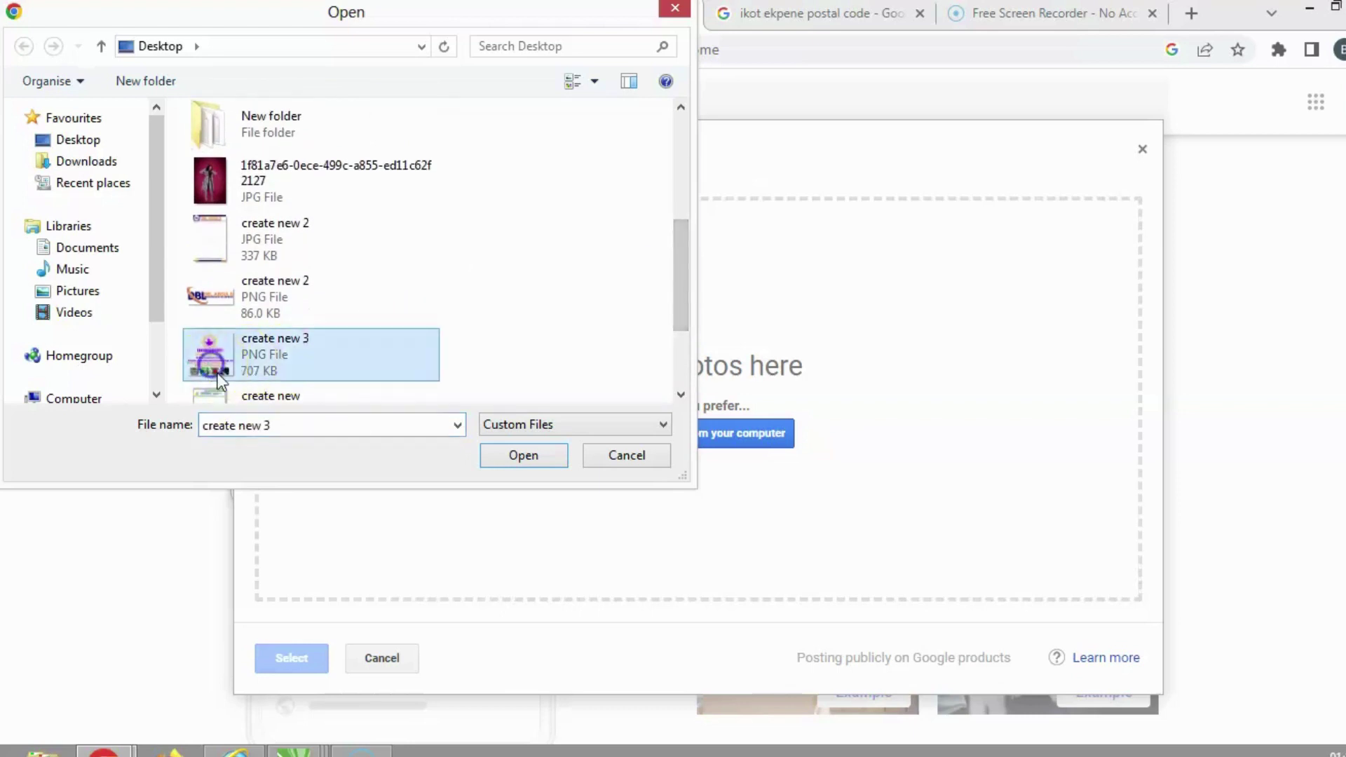
pyautogui.click(523, 455)
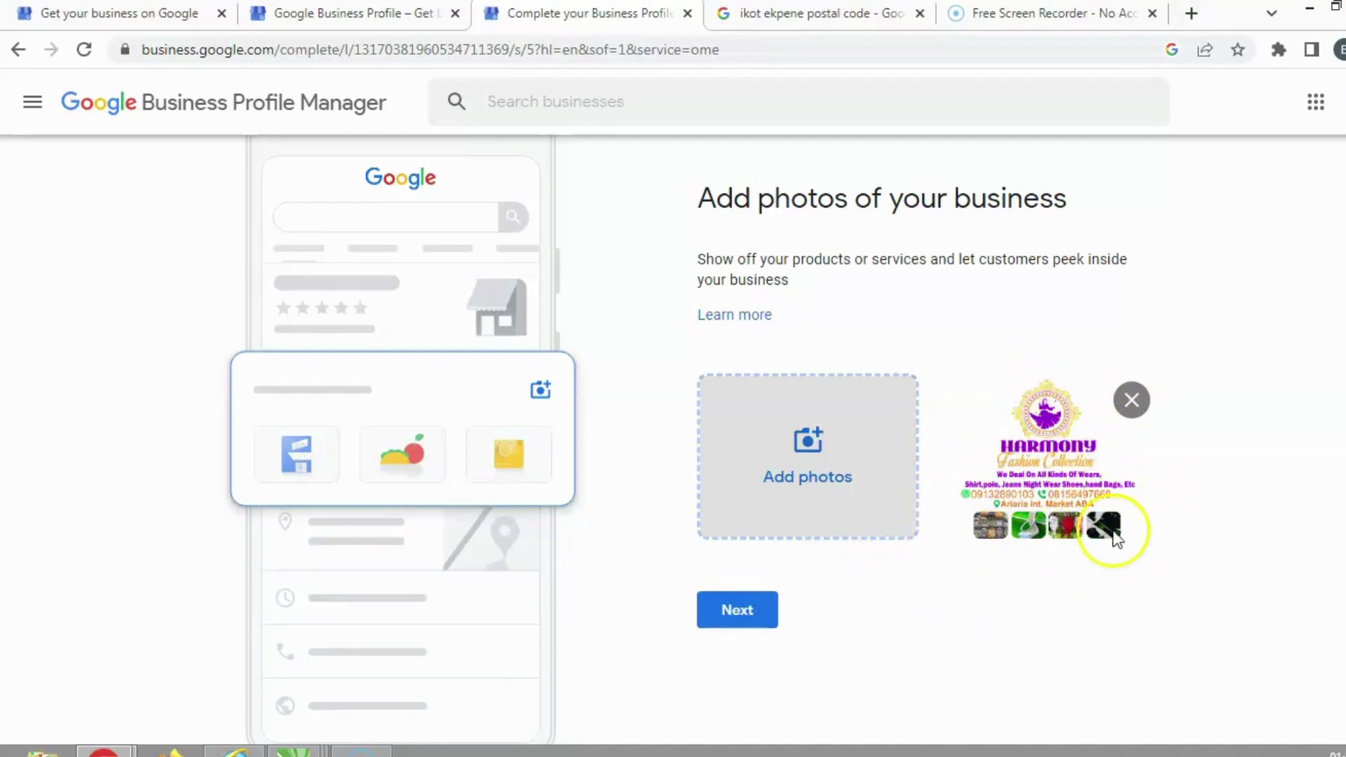
# Keep the uploaded flyer photo and go past the photos step.
pyautogui.click(751, 619)
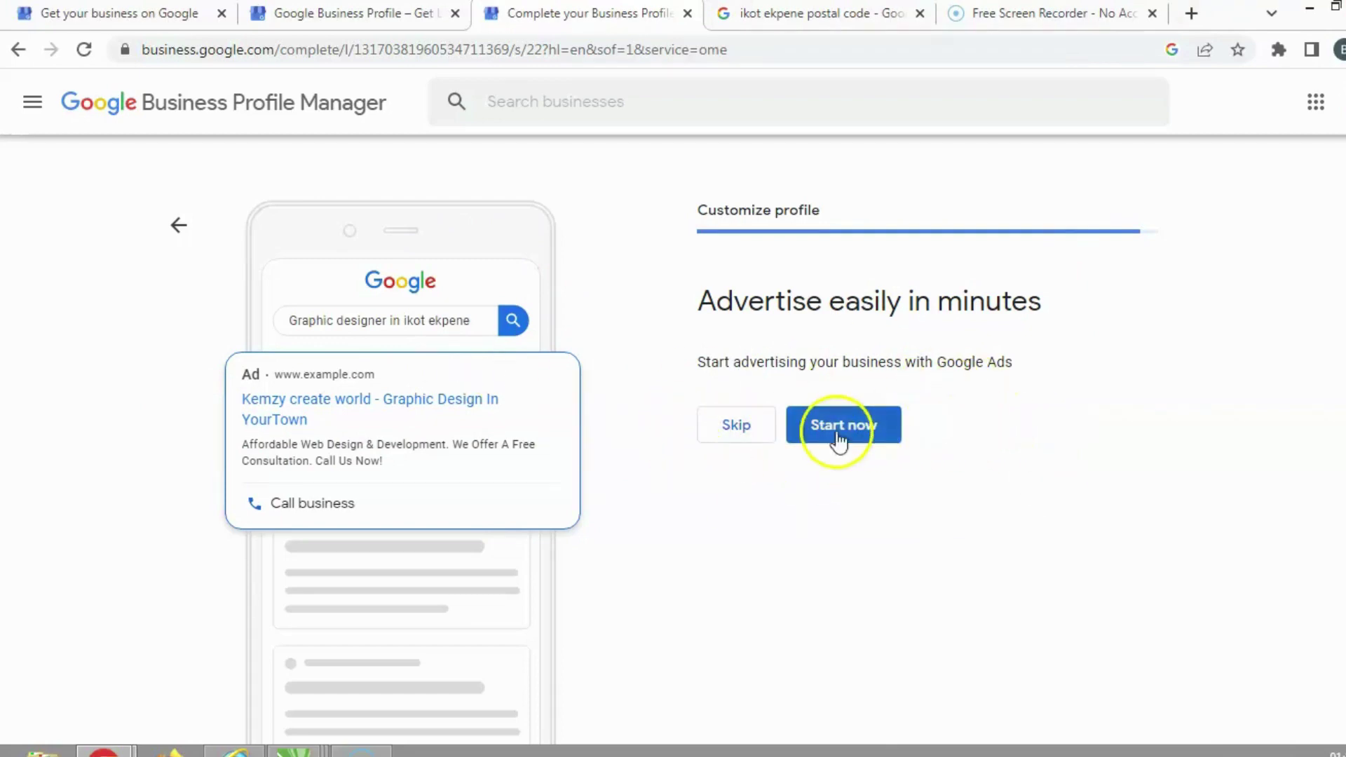
# Skip Google Ads advertising and continue past the verification notice to the business panel.
pyautogui.click(738, 426)
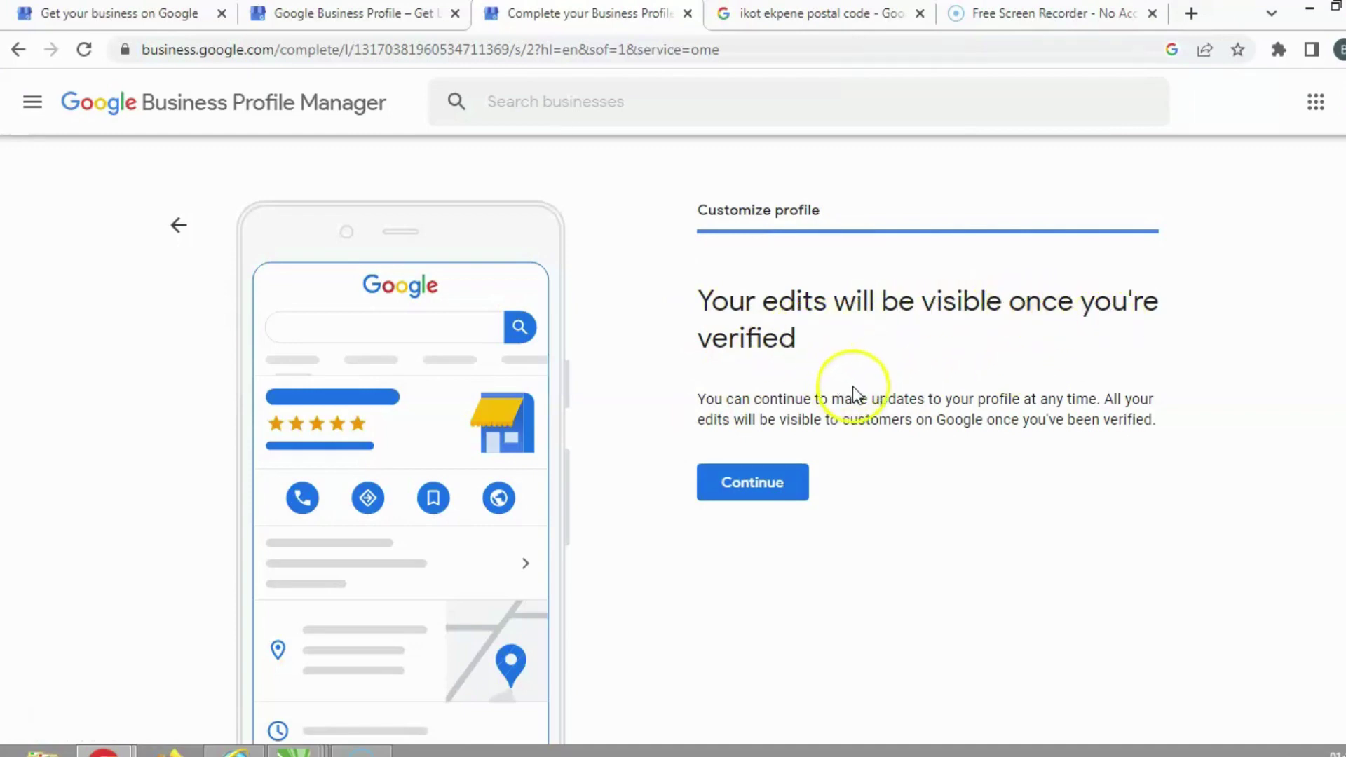
pyautogui.click(785, 488)
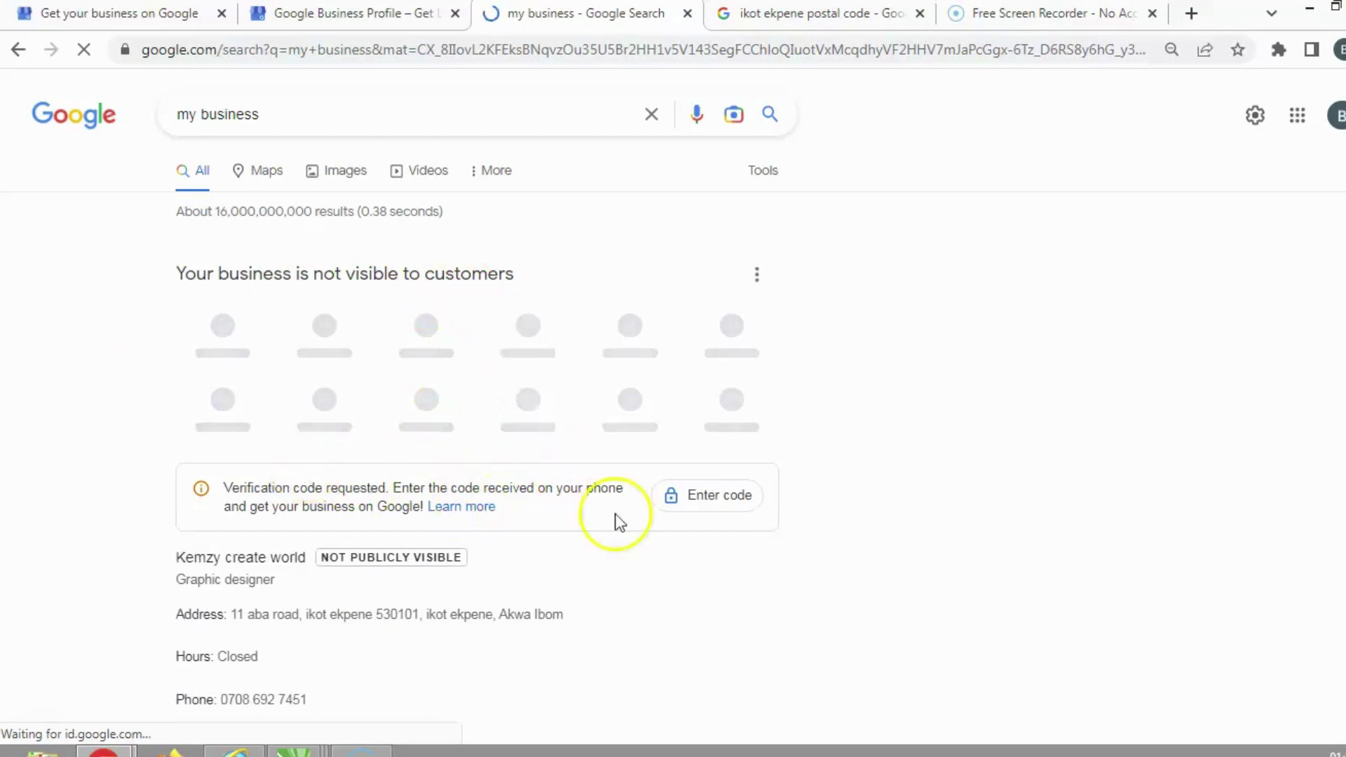
# Look through the business search results and open Enter code in the verification notice.
pyautogui.scroll(-1, 689, 494)
pyautogui.scroll(-2, 689, 495)
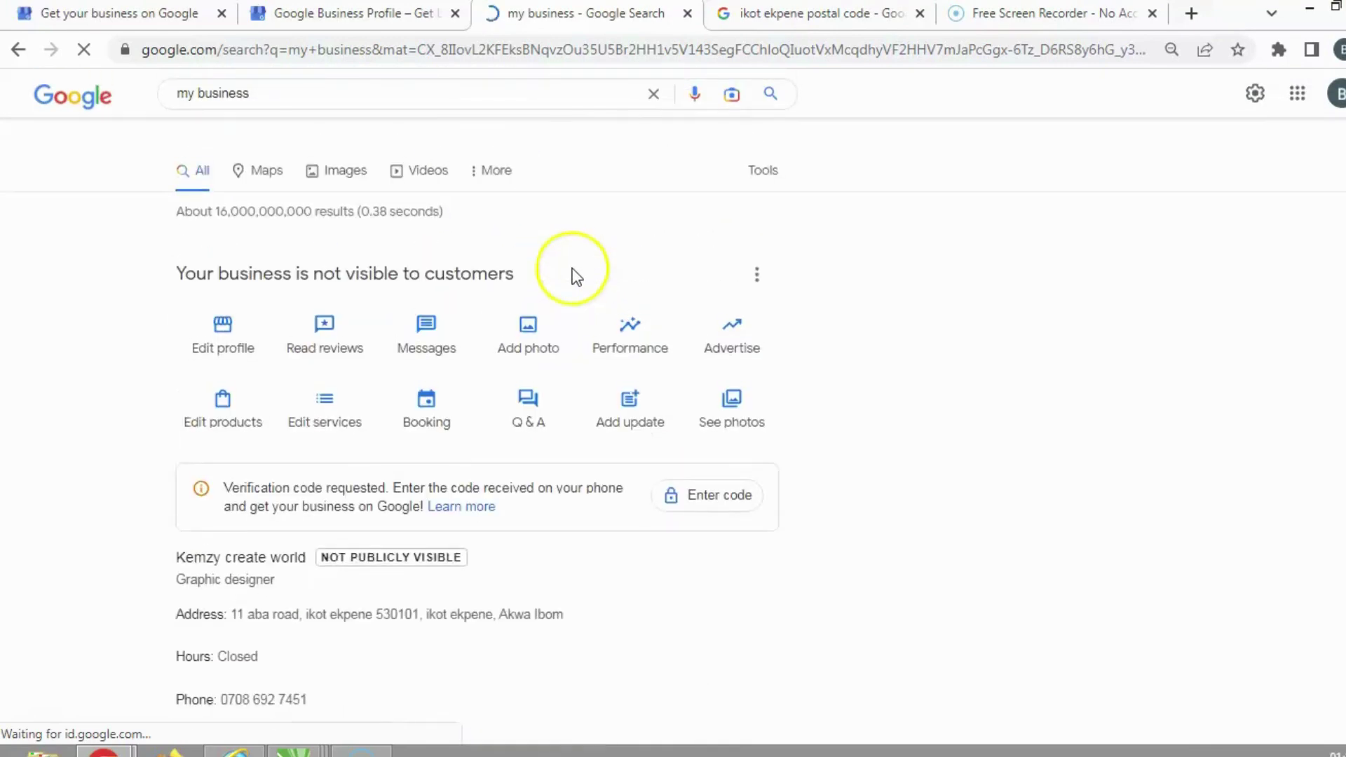
pyautogui.scroll(-8, 574, 277)
pyautogui.scroll(-3, 571, 276)
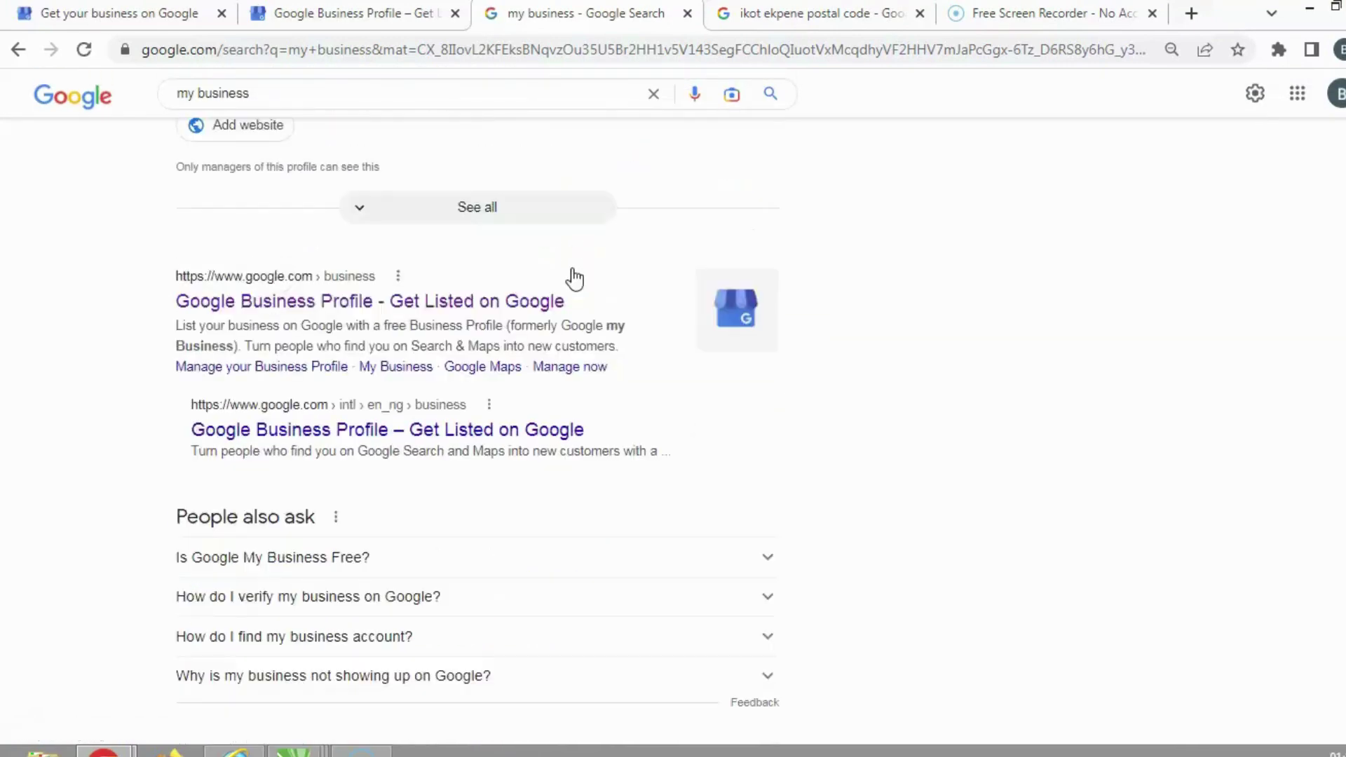
pyautogui.scroll(6, 569, 280)
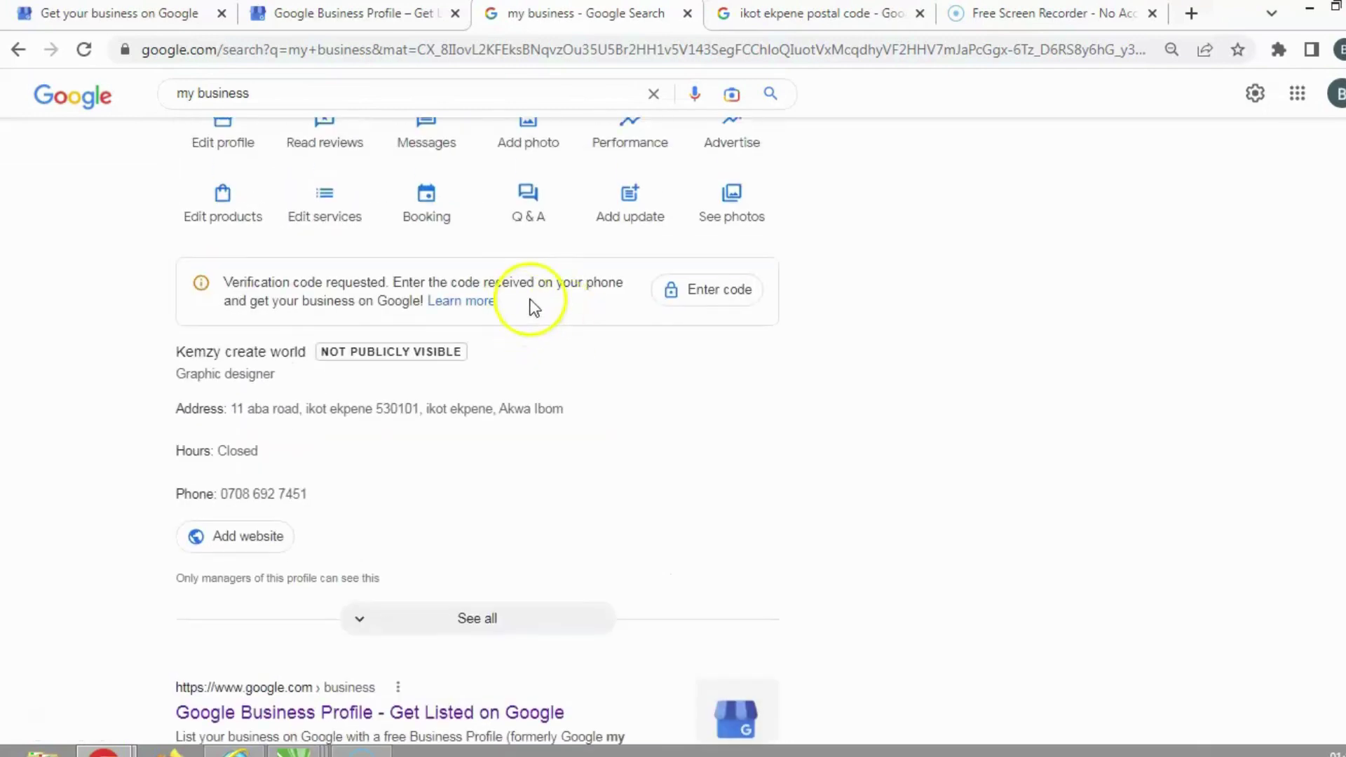
pyautogui.scroll(3, 506, 319)
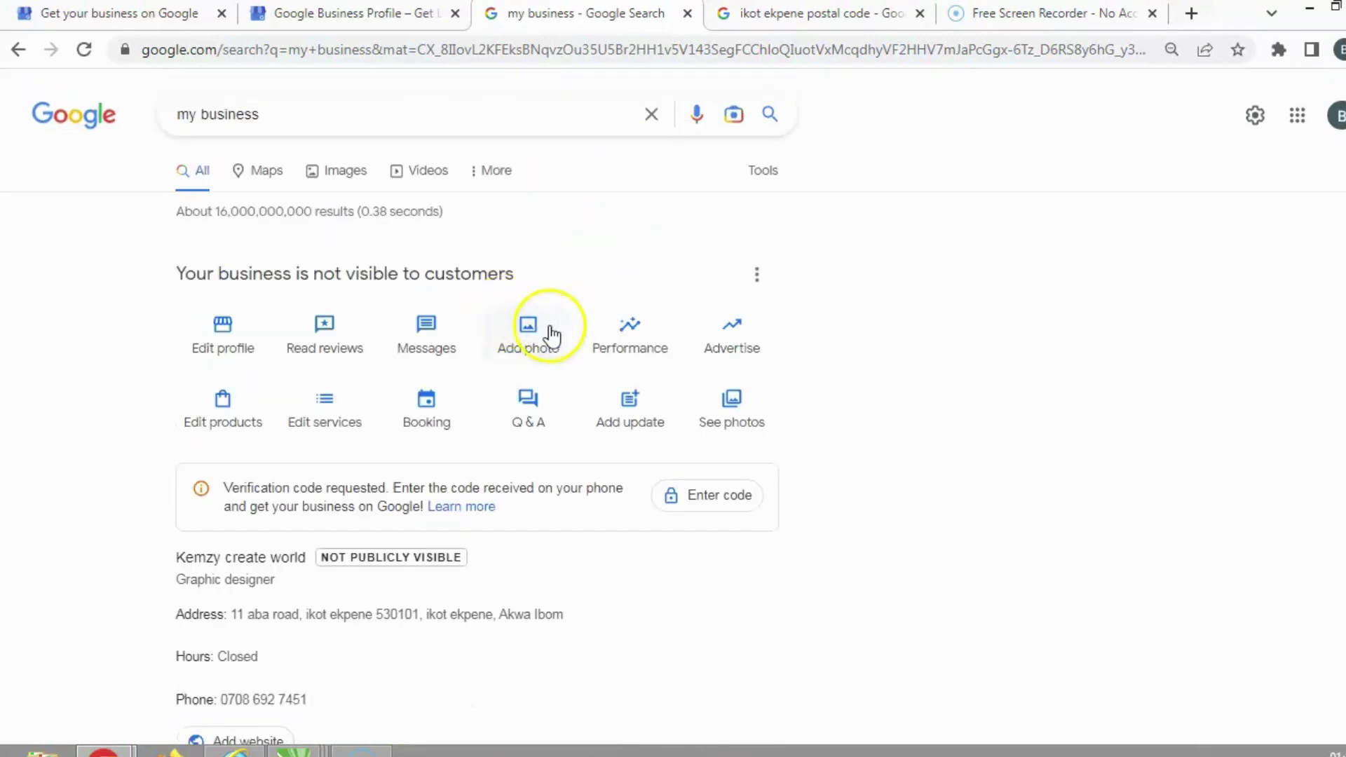
pyautogui.scroll(-6, 269, 259)
pyautogui.scroll(-8, 269, 260)
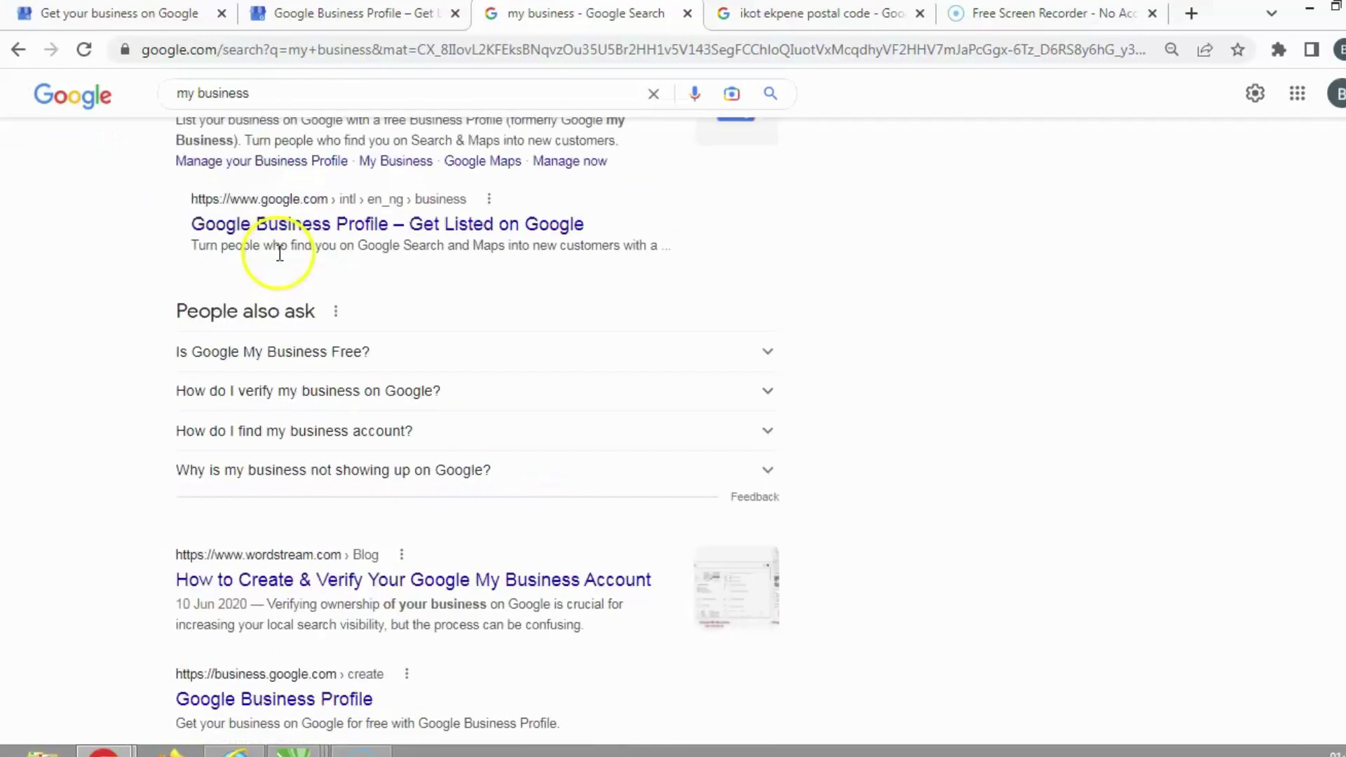
pyautogui.scroll(5, 667, 406)
pyautogui.scroll(10, 671, 413)
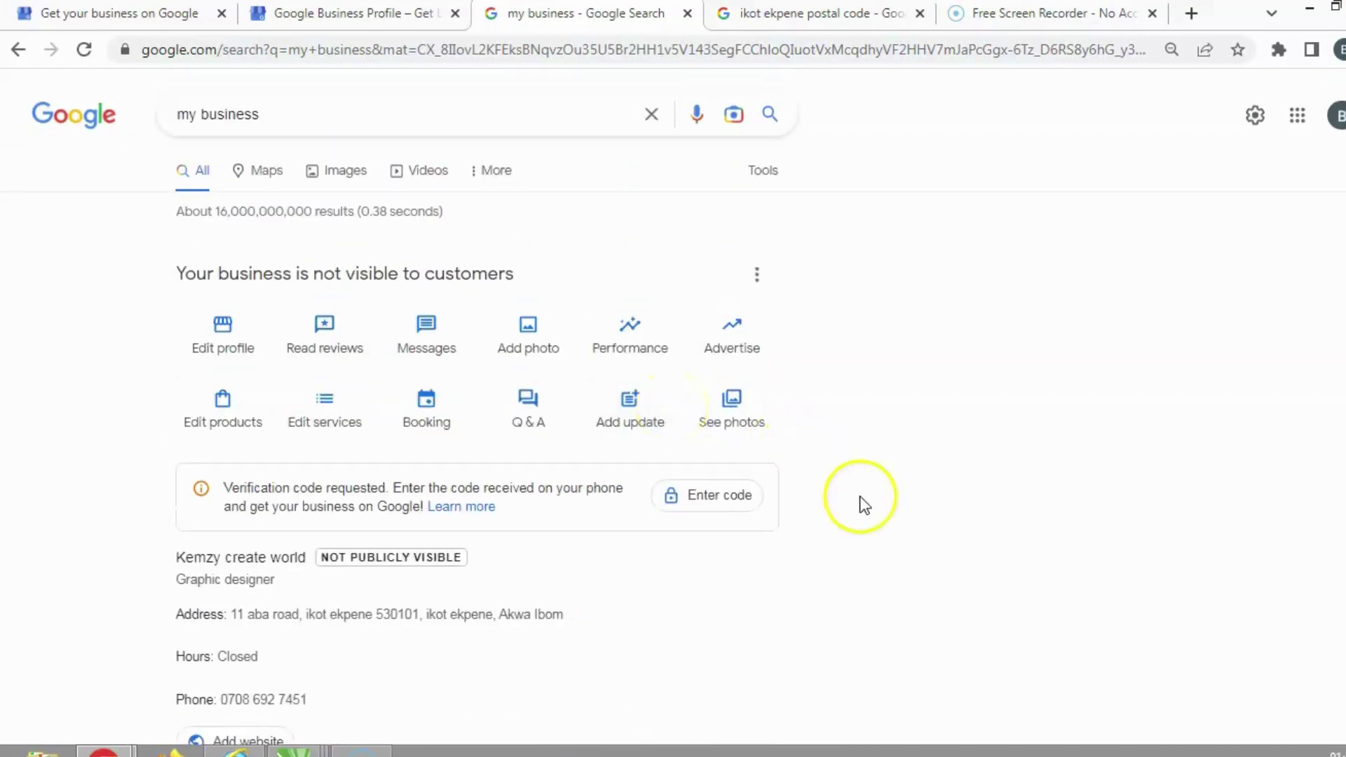
pyautogui.click(715, 498)
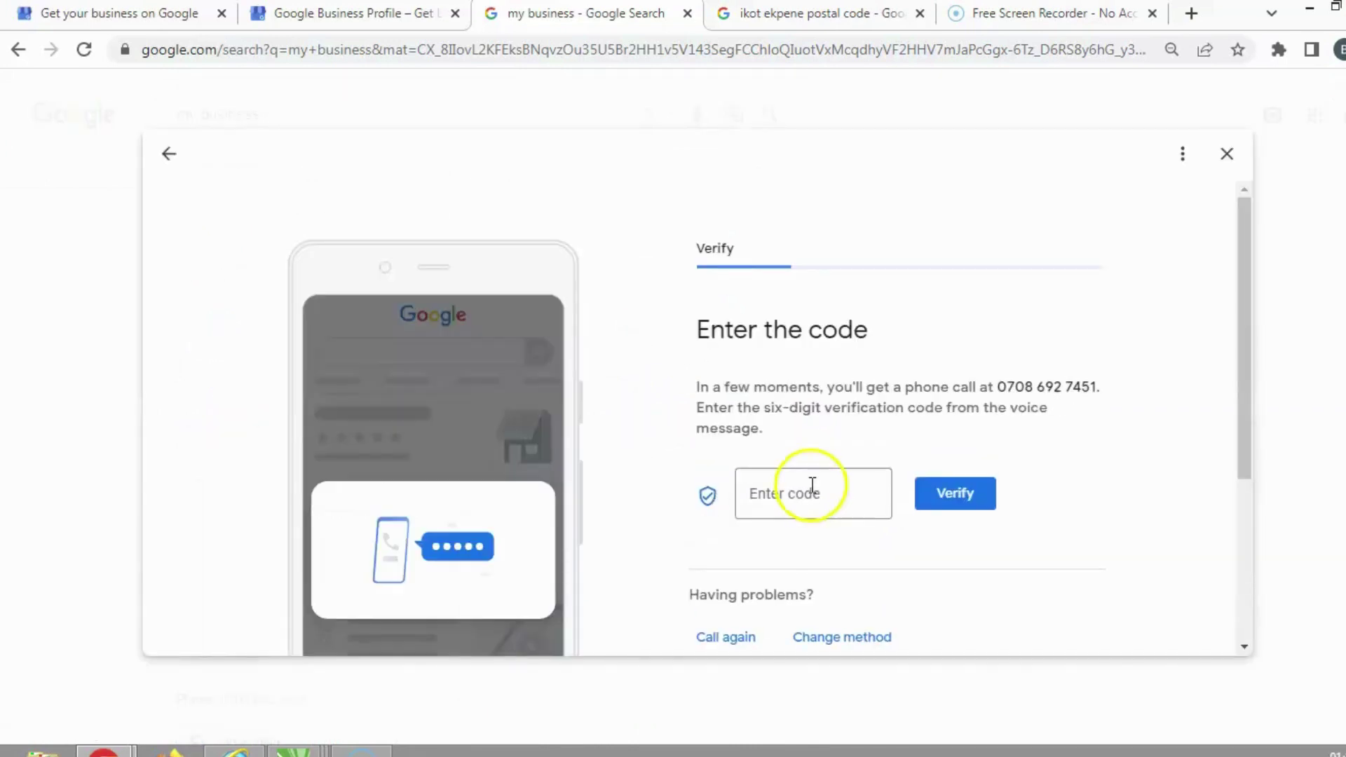
# Exit the Enter the code window without a code, confirming with OK.
pyautogui.scroll(-1, 810, 479)
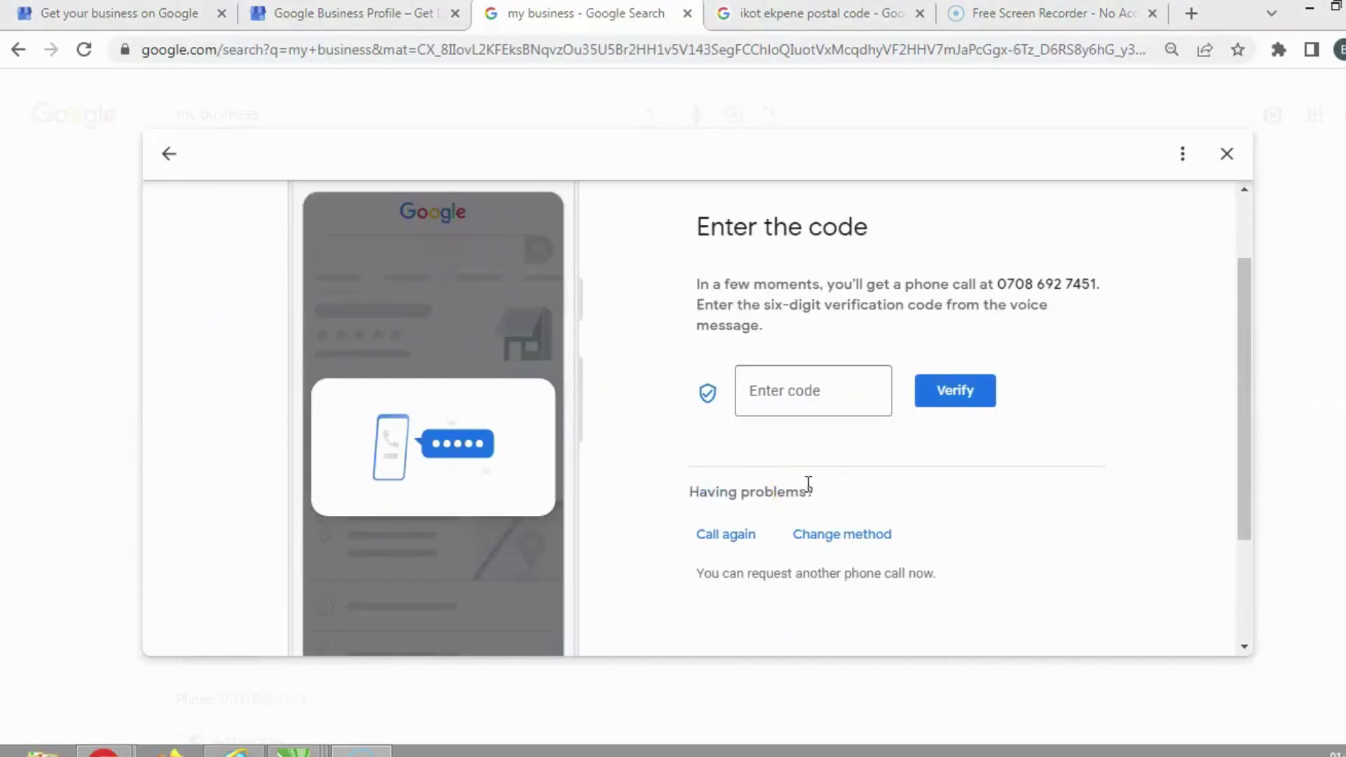
pyautogui.click(817, 375)
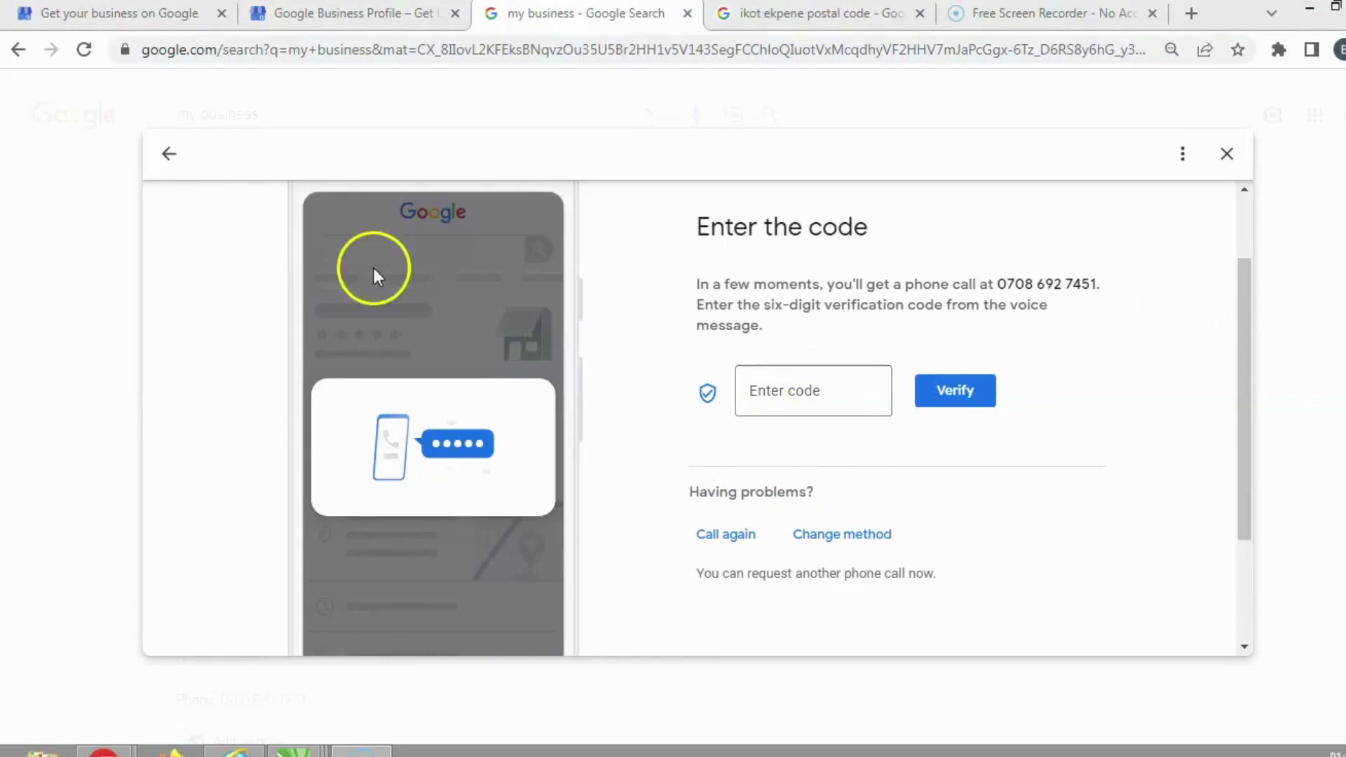
pyautogui.click(167, 154)
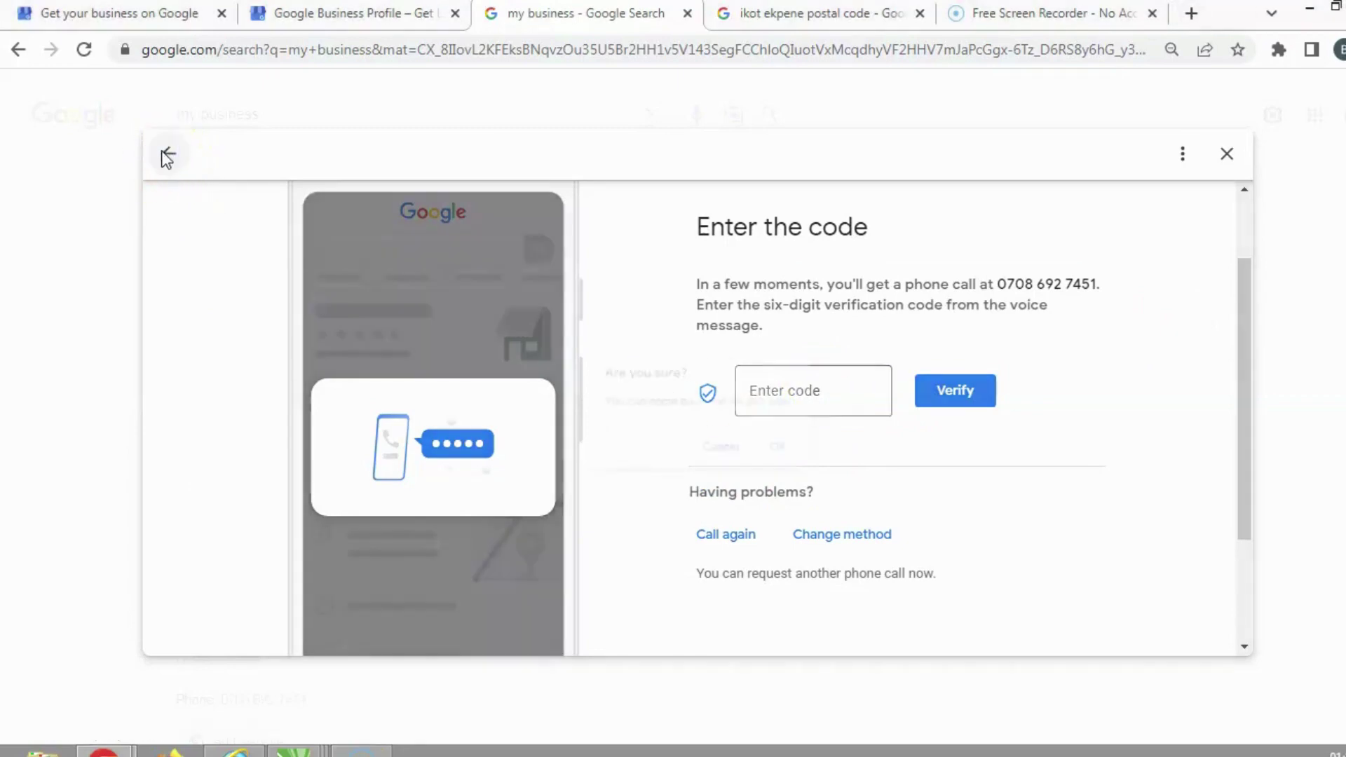
pyautogui.click(798, 454)
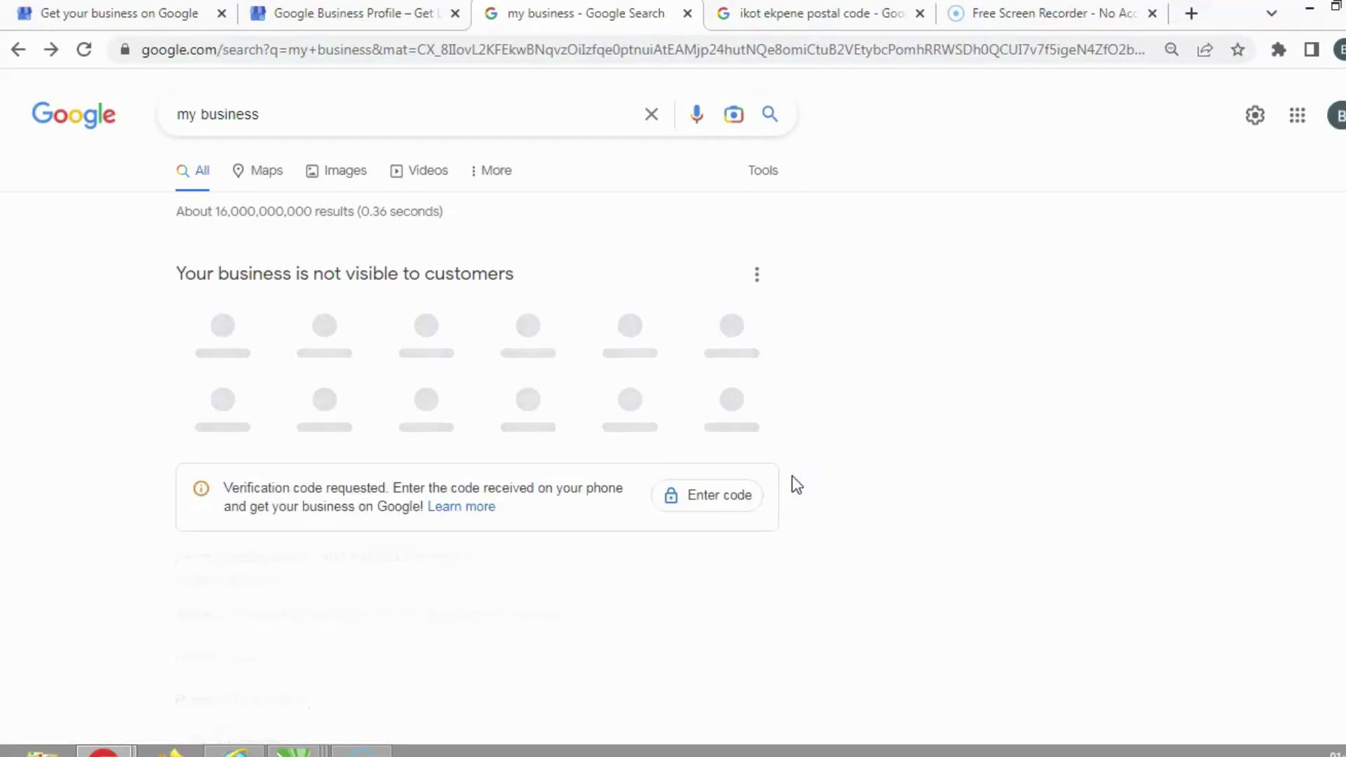
pyautogui.scroll(-3, 432, 462)
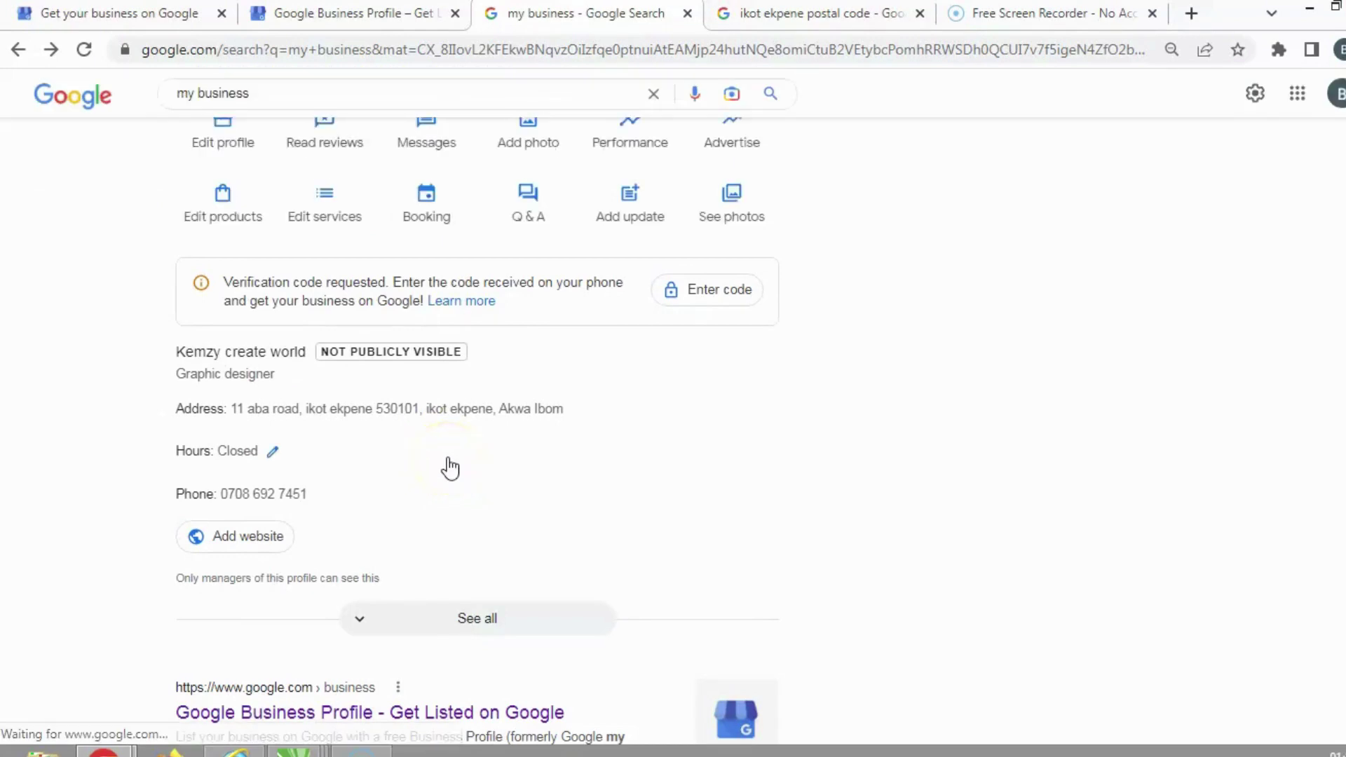
pyautogui.scroll(3, 336, 448)
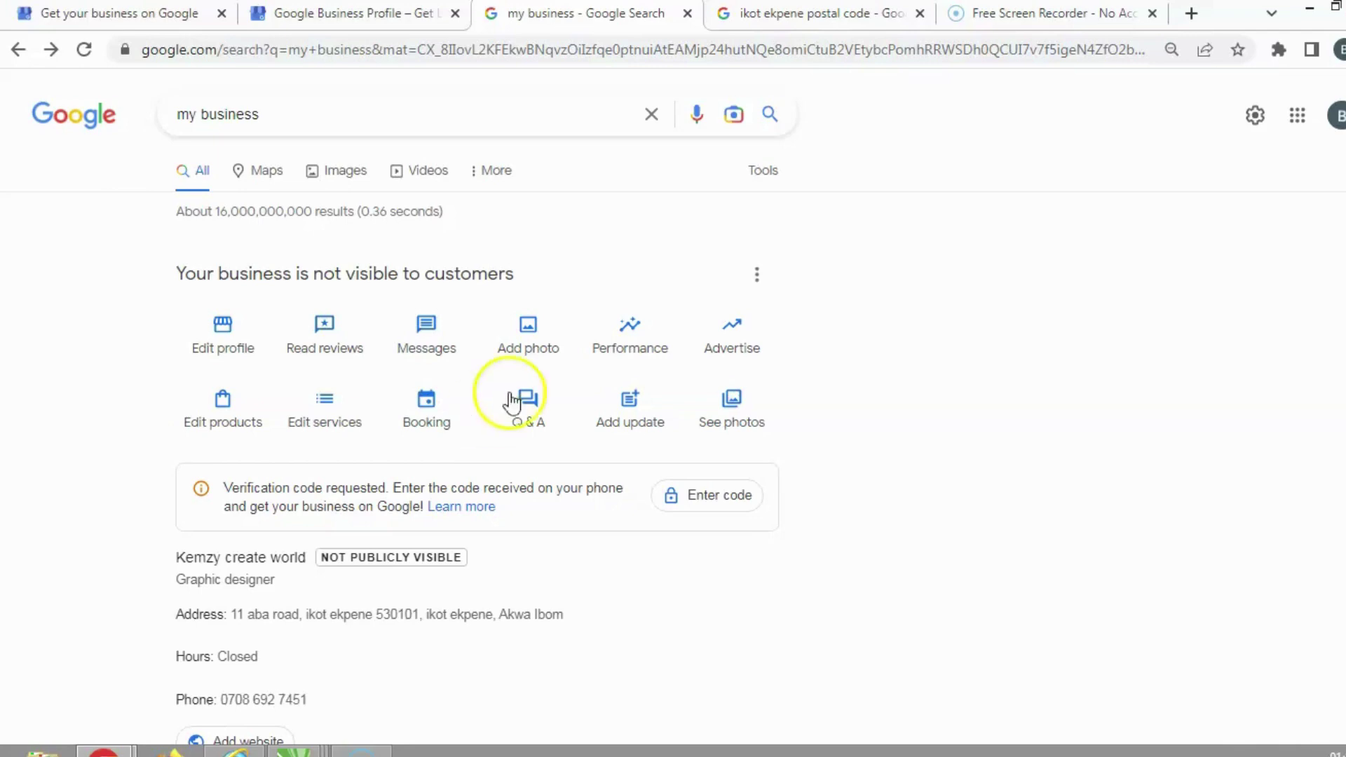
pyautogui.scroll(-3, 541, 347)
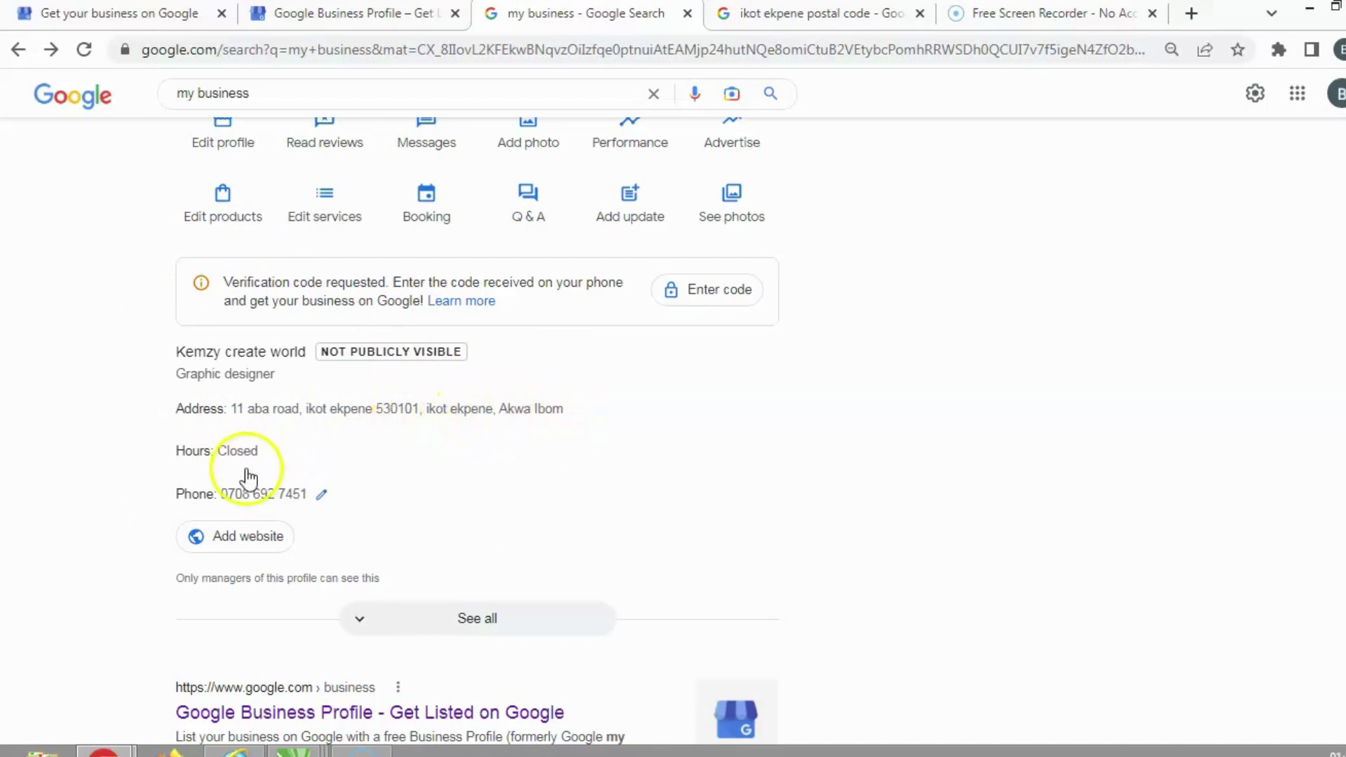
pyautogui.scroll(-2, 234, 474)
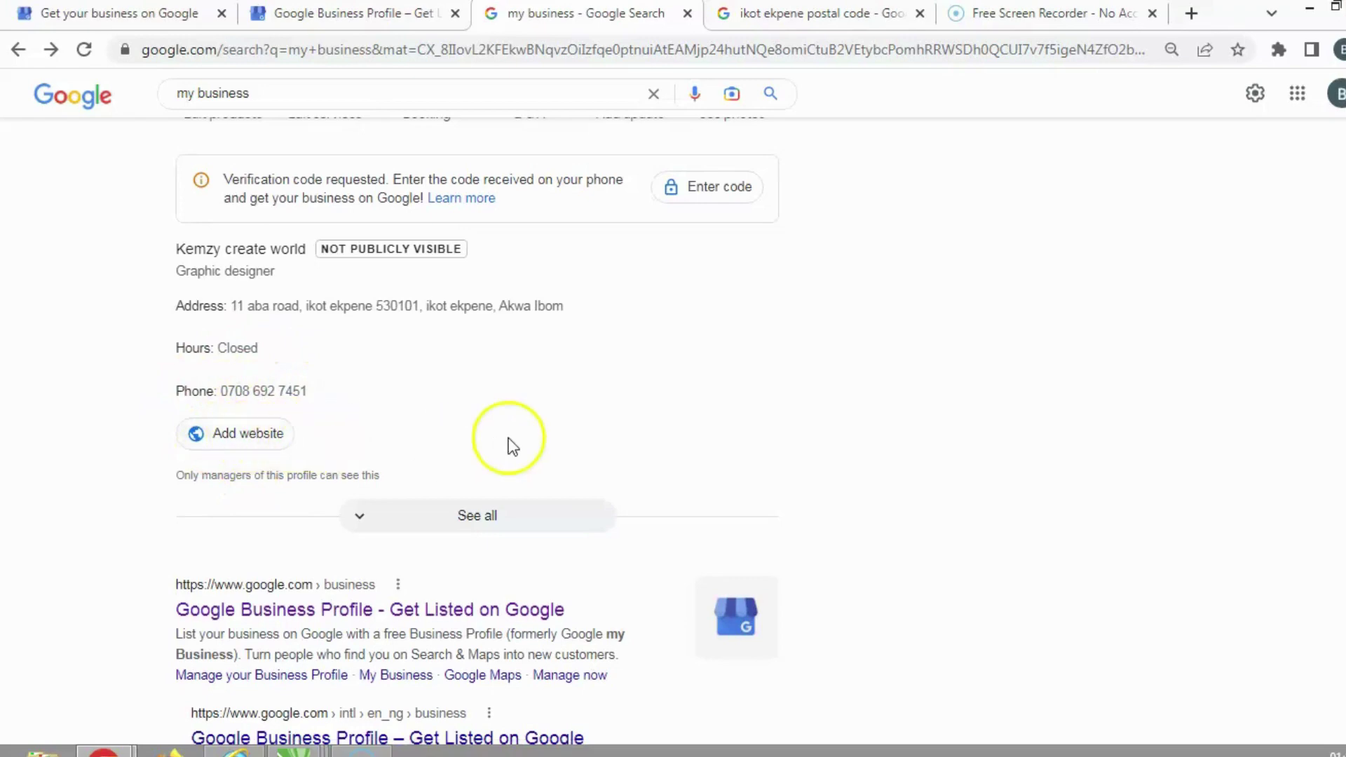
pyautogui.scroll(-3, 508, 445)
pyautogui.scroll(6, 490, 392)
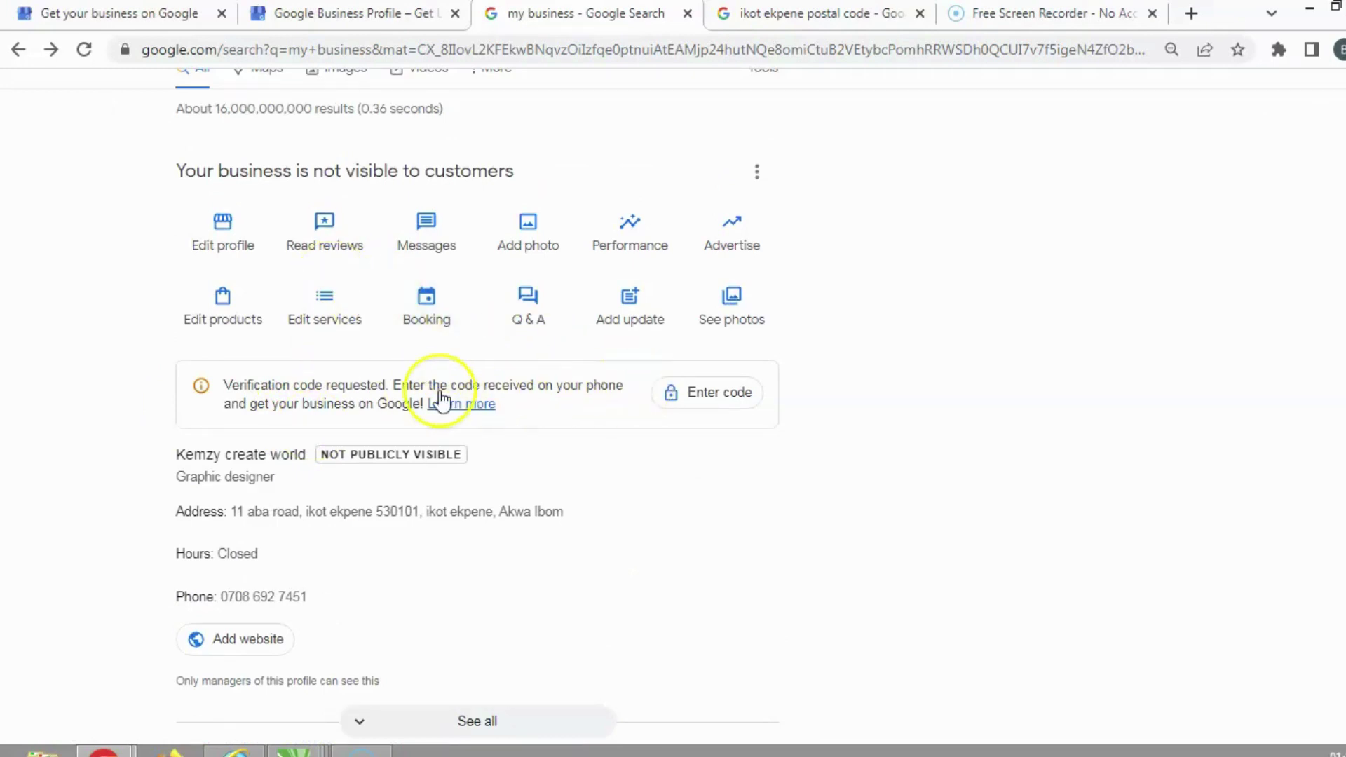
pyautogui.scroll(2, 491, 407)
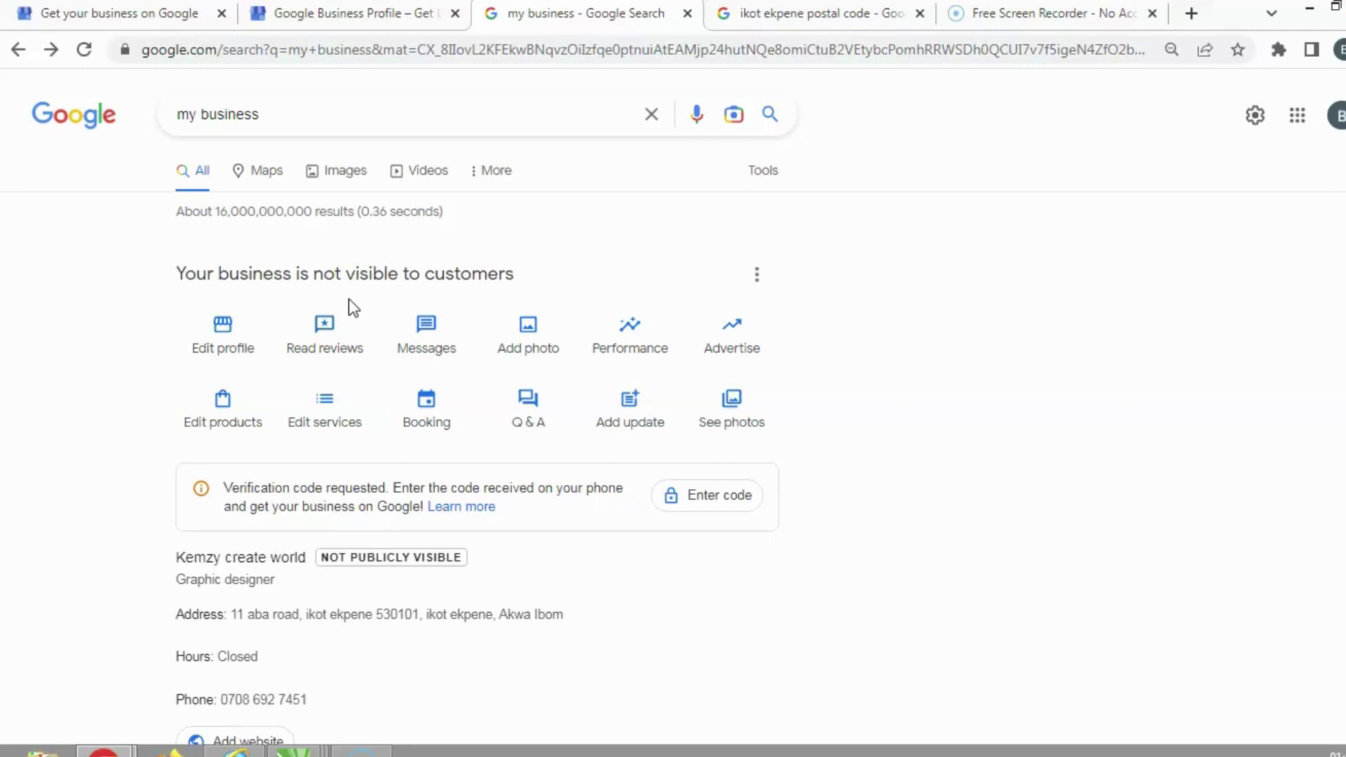
pyautogui.scroll(-3, 498, 381)
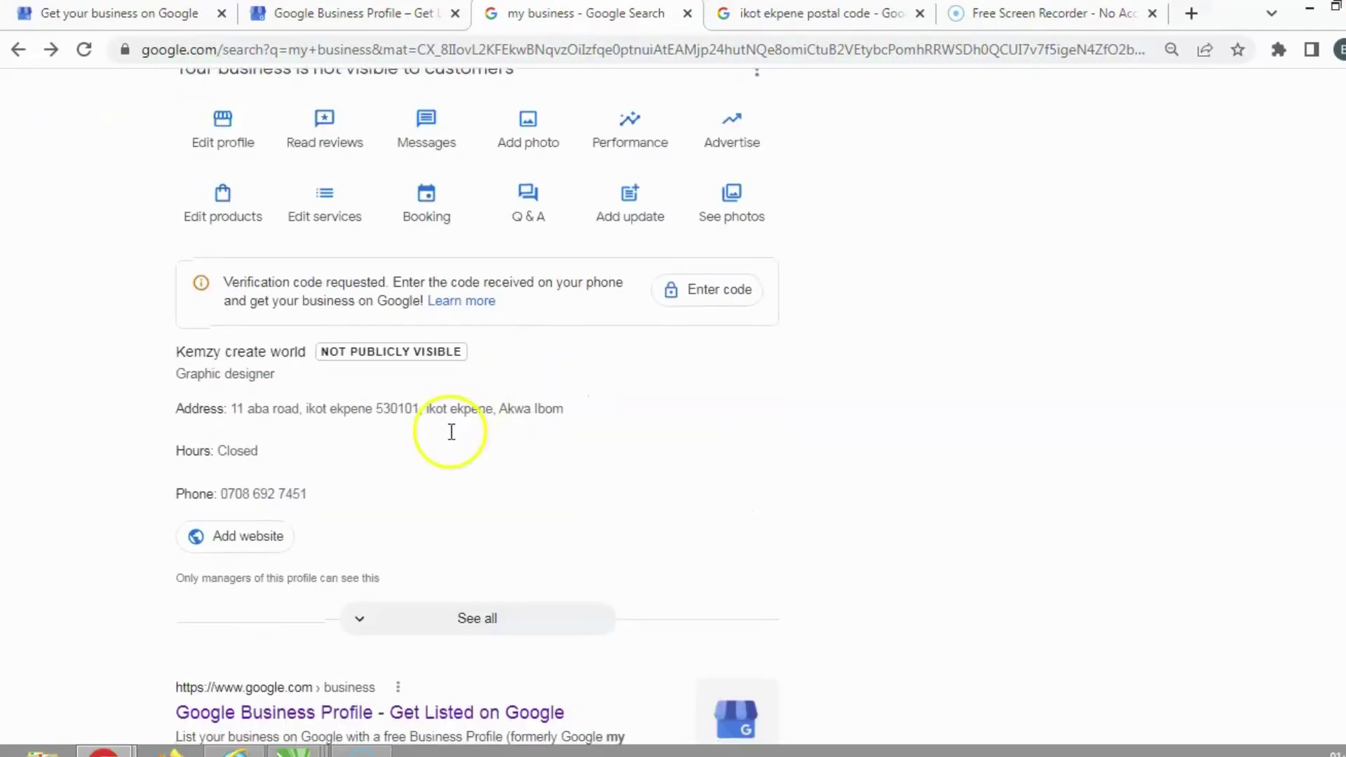